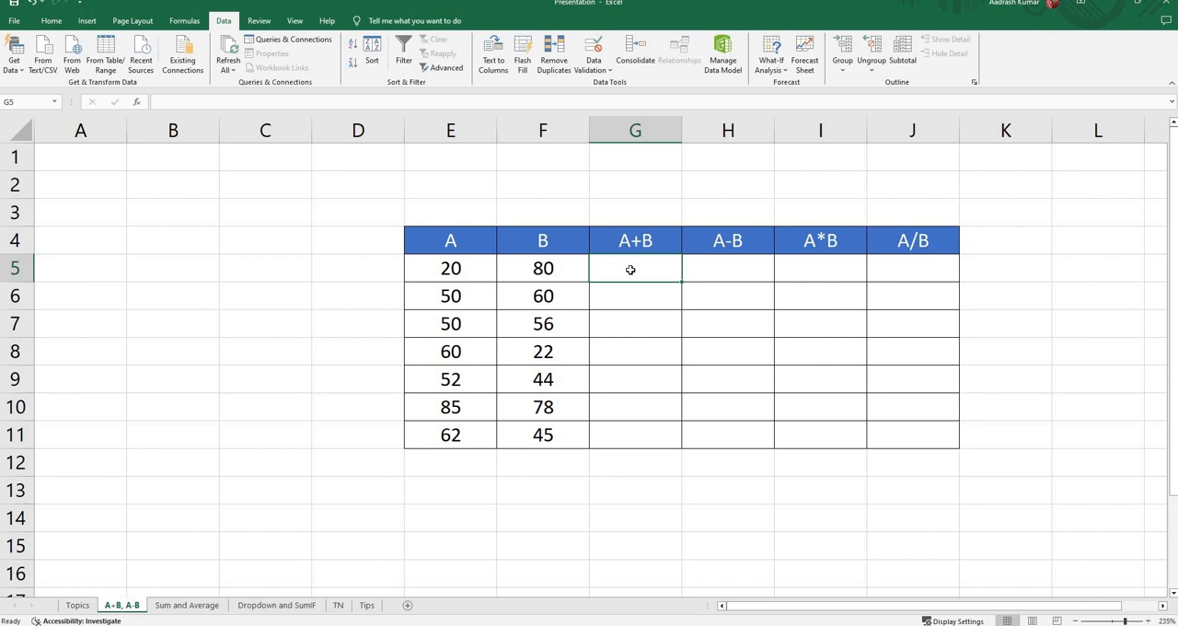
# Step: Enter the formula =E5+F5 in cell G5 of the A+B column
pyautogui.write('=')
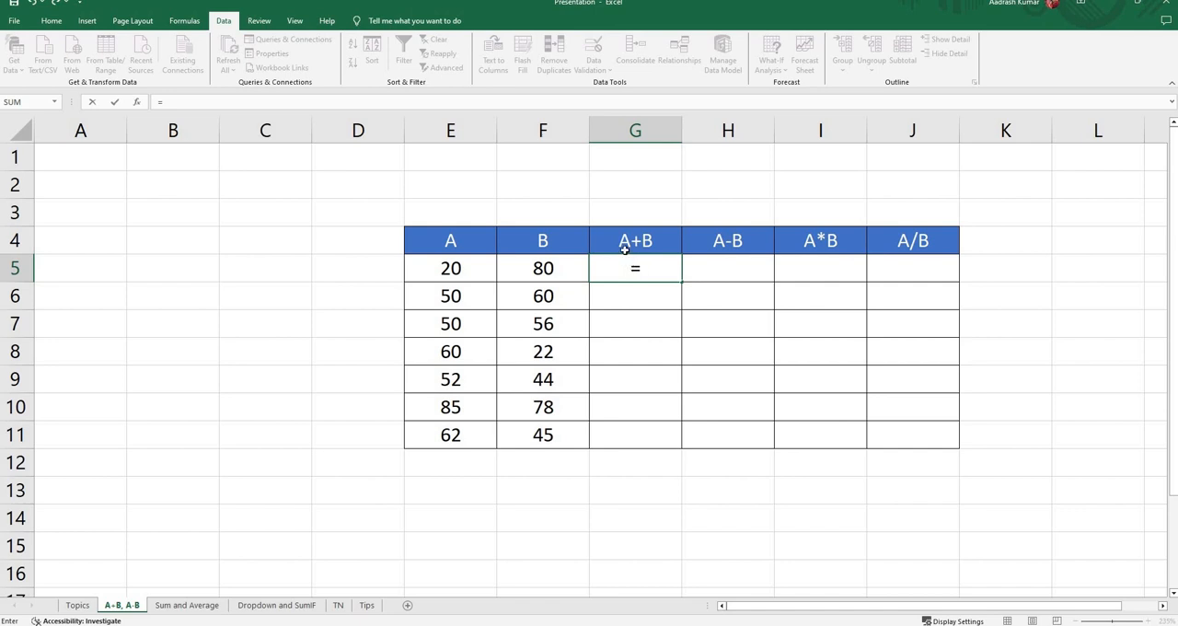
pyautogui.click(448, 269)
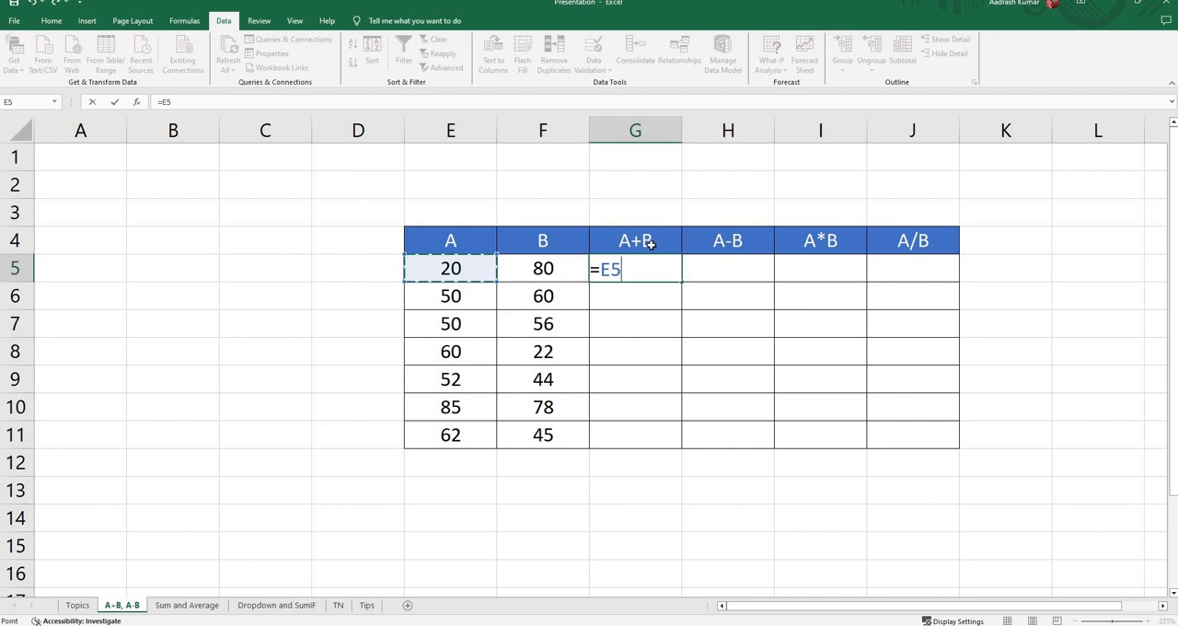
pyautogui.write('+')
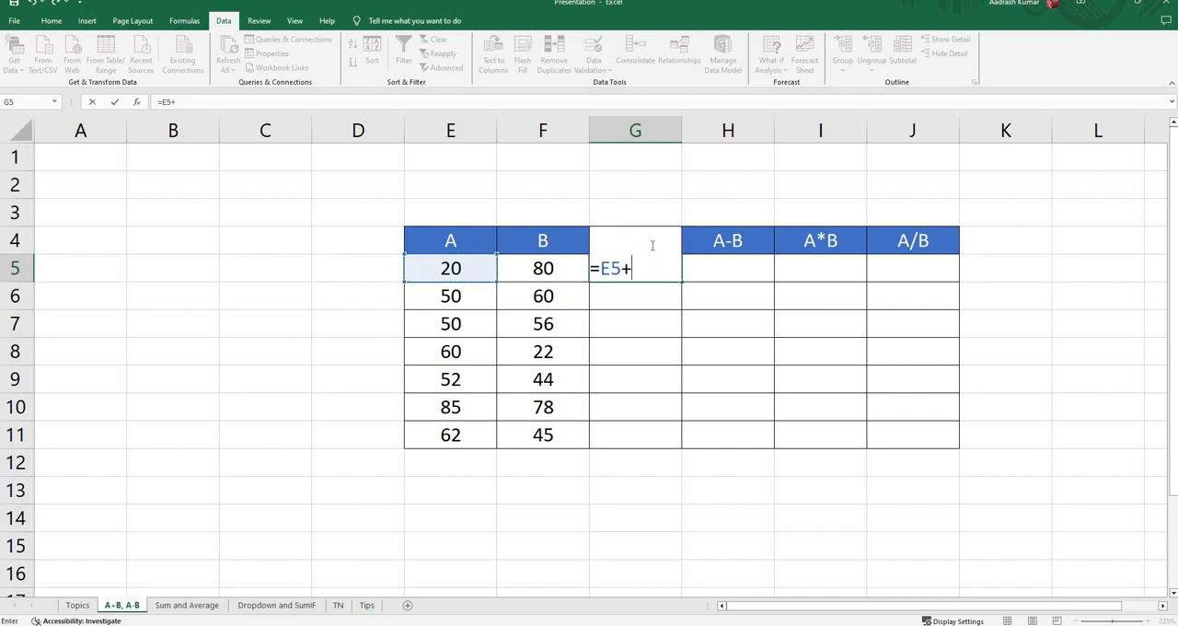
pyautogui.click(541, 269)
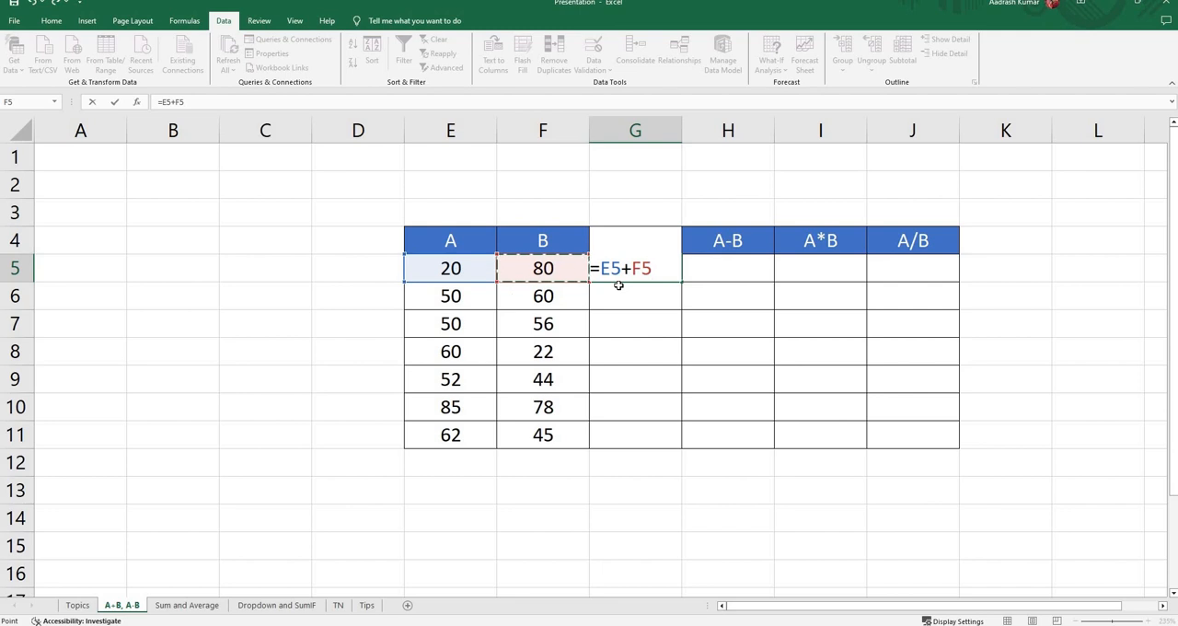
pyautogui.press('Return')
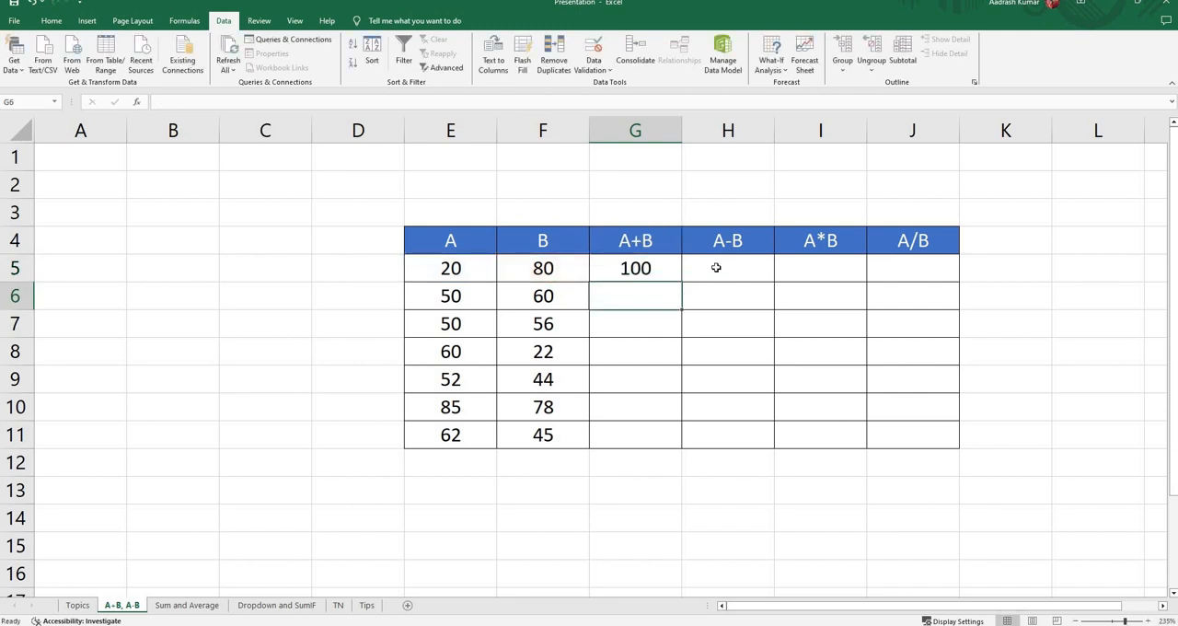
# Step: Examine the formula in cell G5 and the cells it references
pyautogui.click(639, 270)
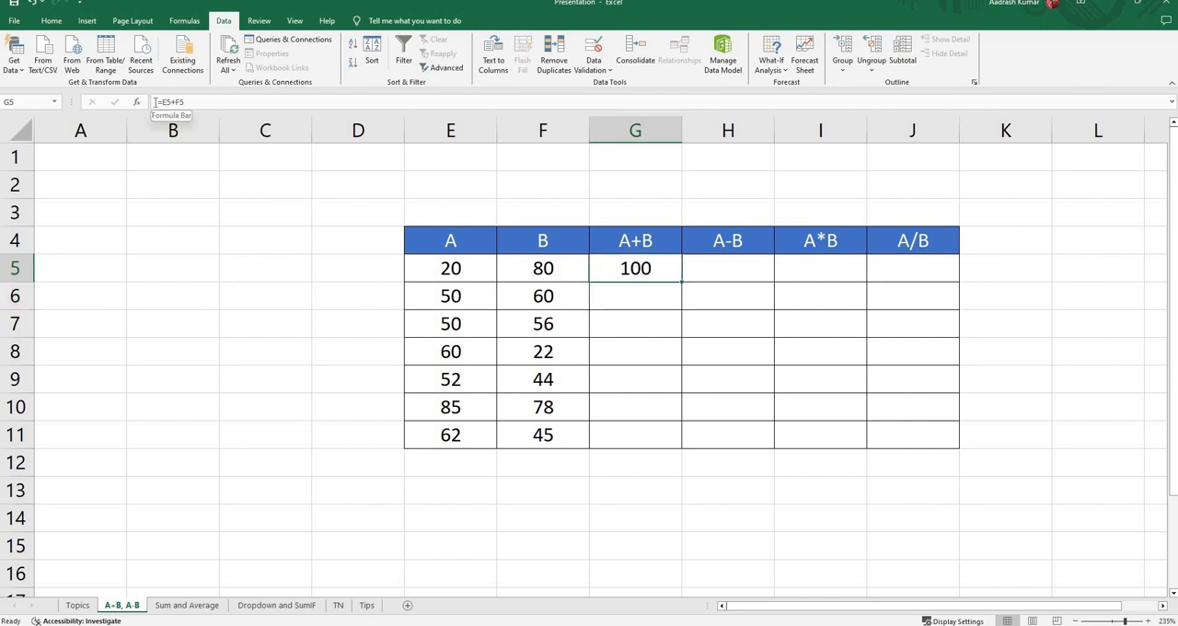
pyautogui.click(632, 291)
pyautogui.click(640, 276)
pyautogui.press('F2')
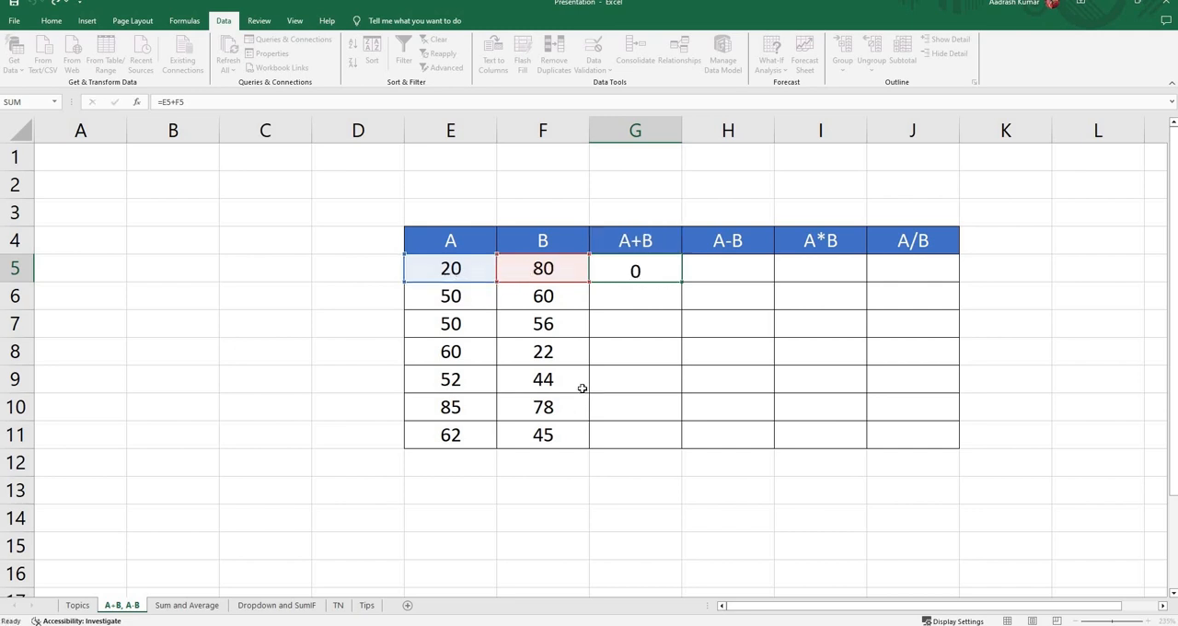
pyautogui.press('Return')
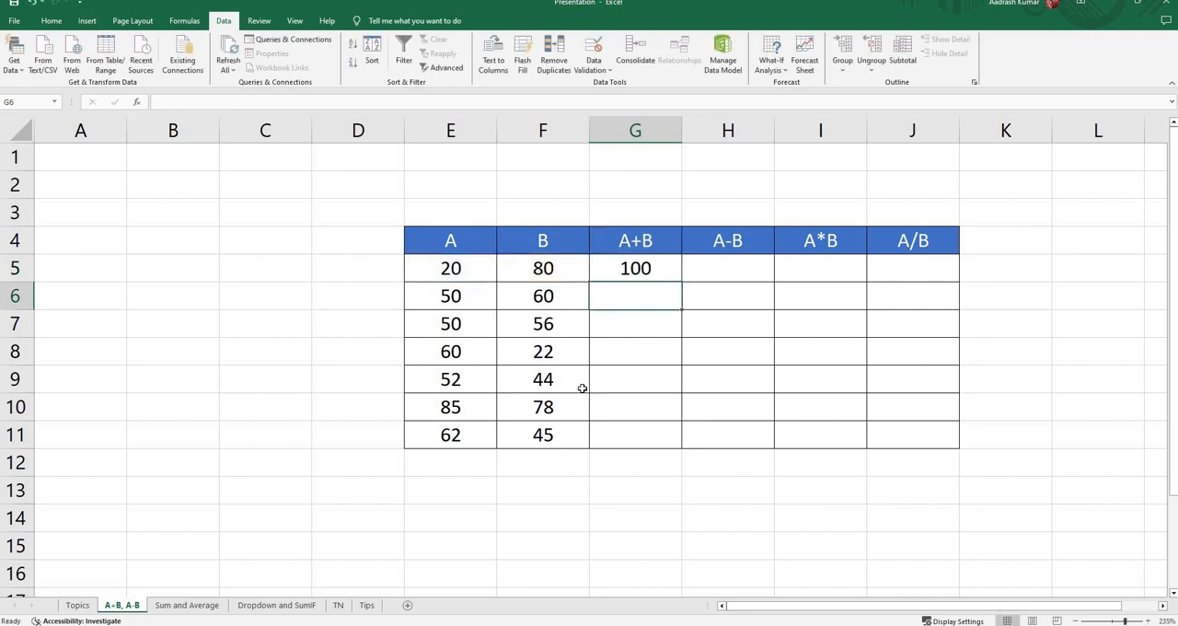
# Step: Enter the formula =E5-G5 in cell H5 of the A-B column and check G5
pyautogui.click(716, 270)
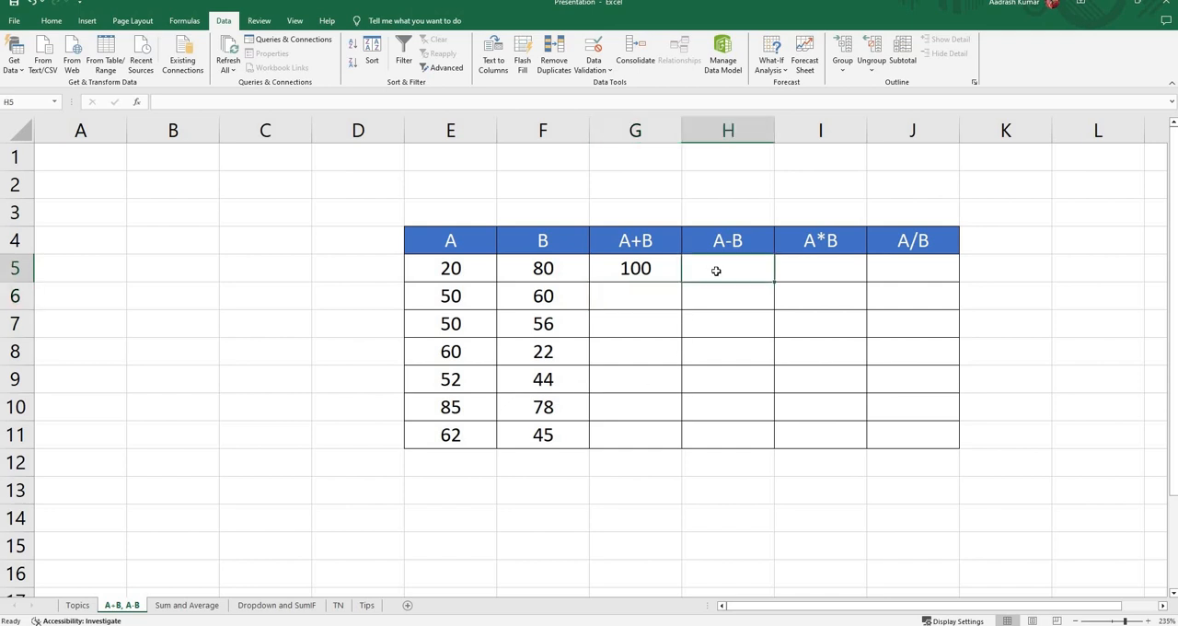
pyautogui.write('=')
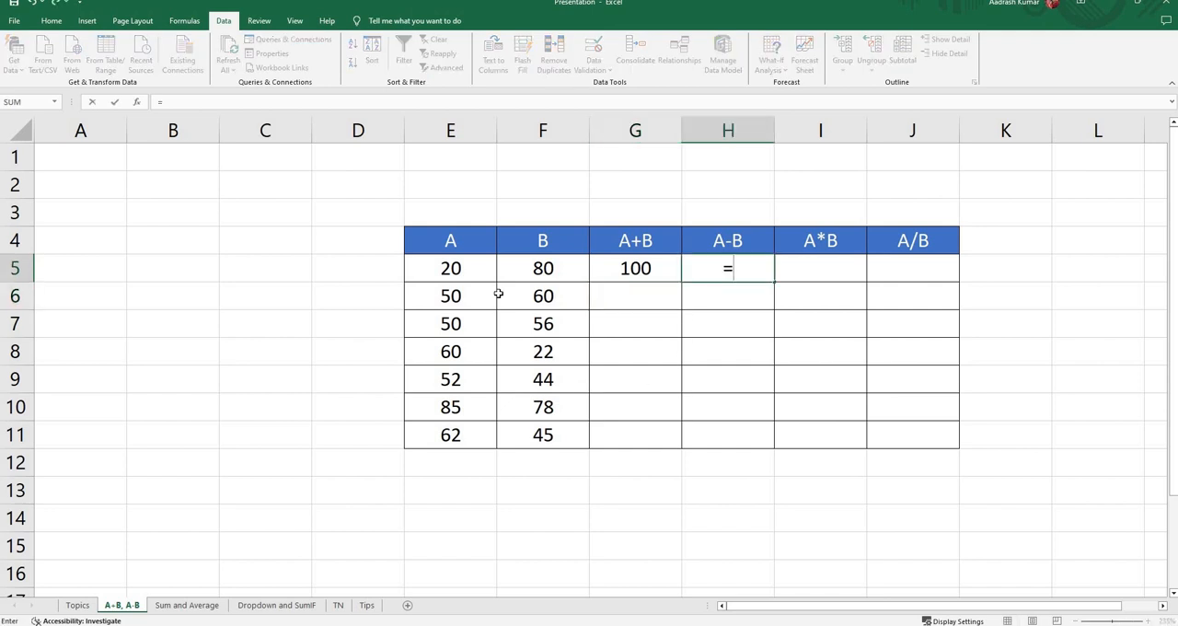
pyautogui.click(455, 268)
pyautogui.write('-')
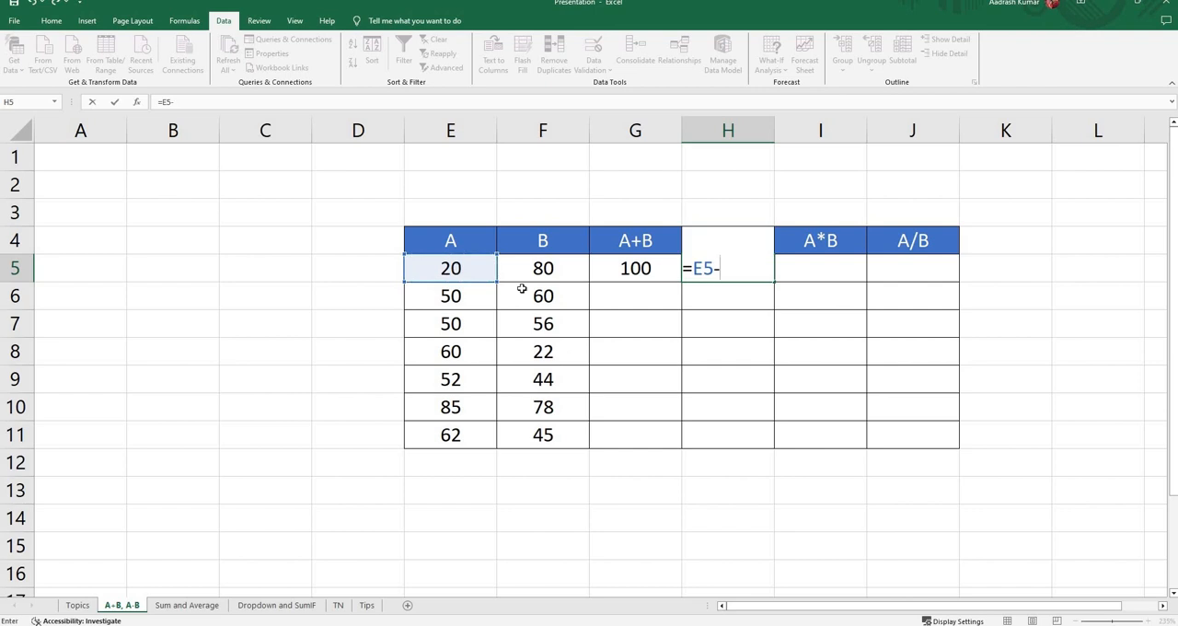
pyautogui.click(621, 270)
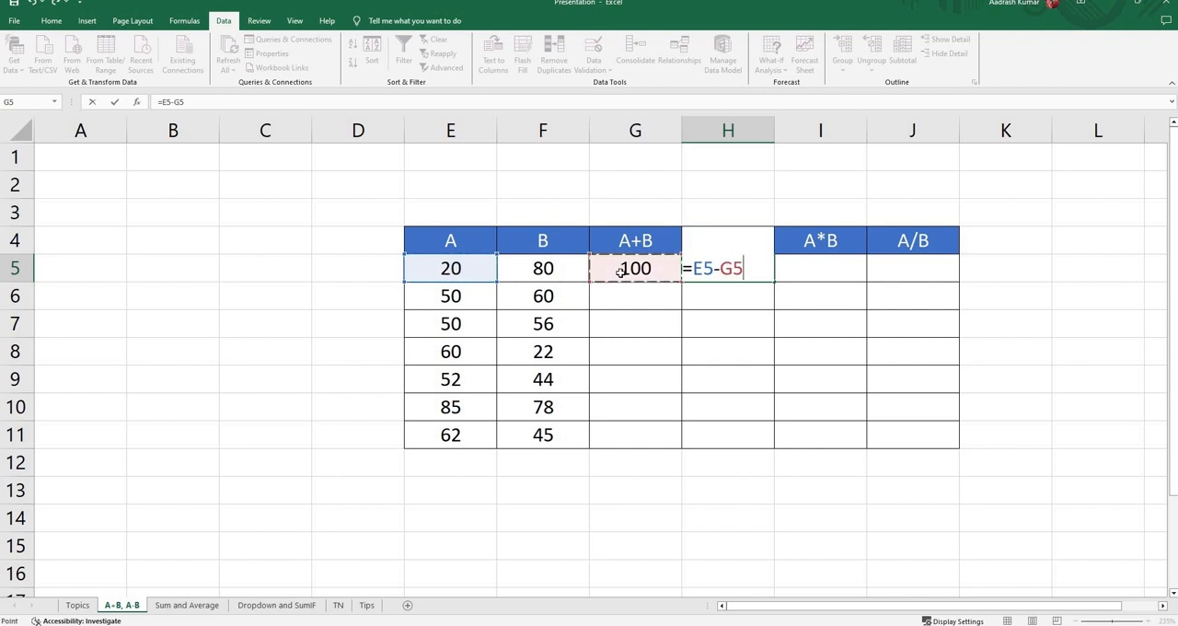
pyautogui.press('Return')
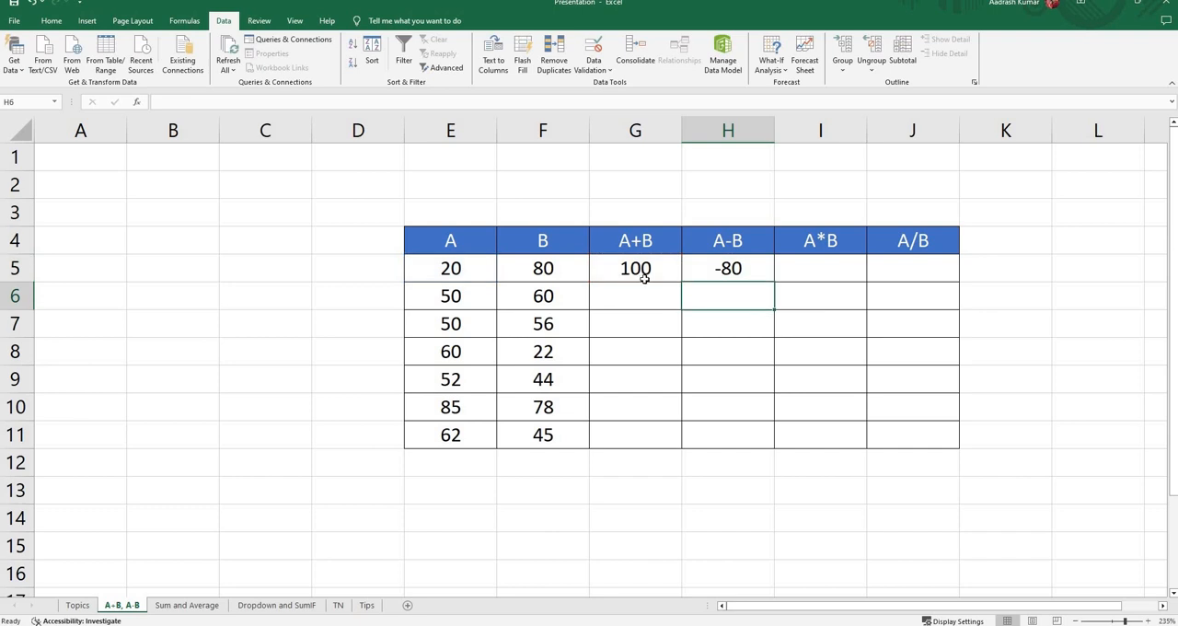
pyautogui.click(626, 269)
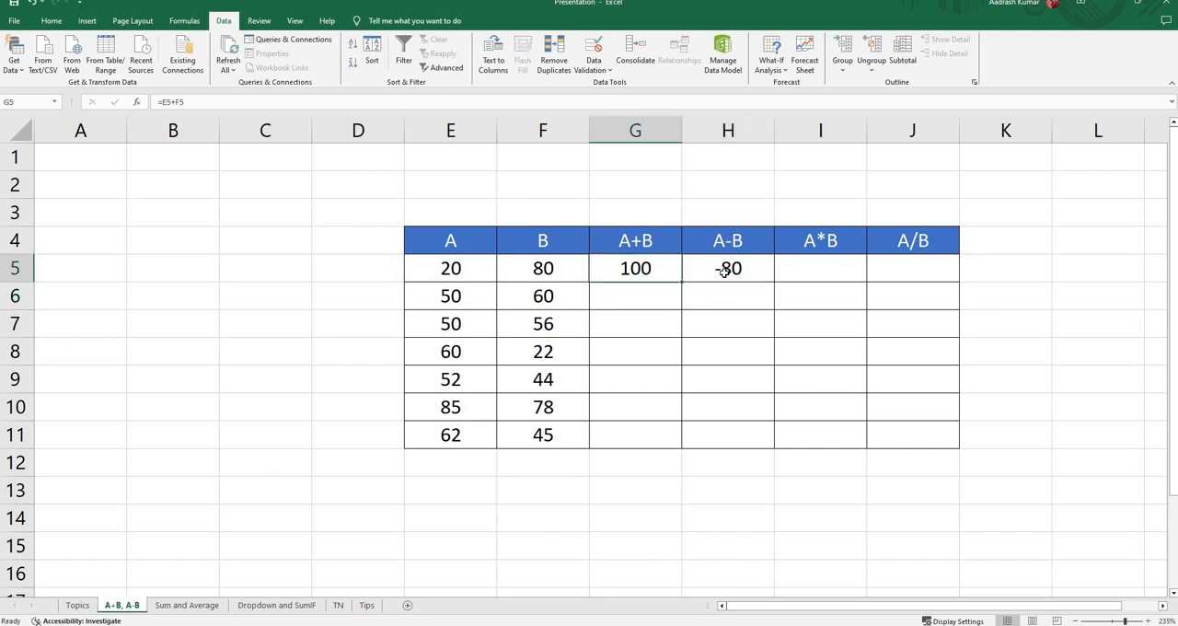
# Step: Replace the formula in cell H5 of the A-B column with =E5-F5
pyautogui.click(723, 271)
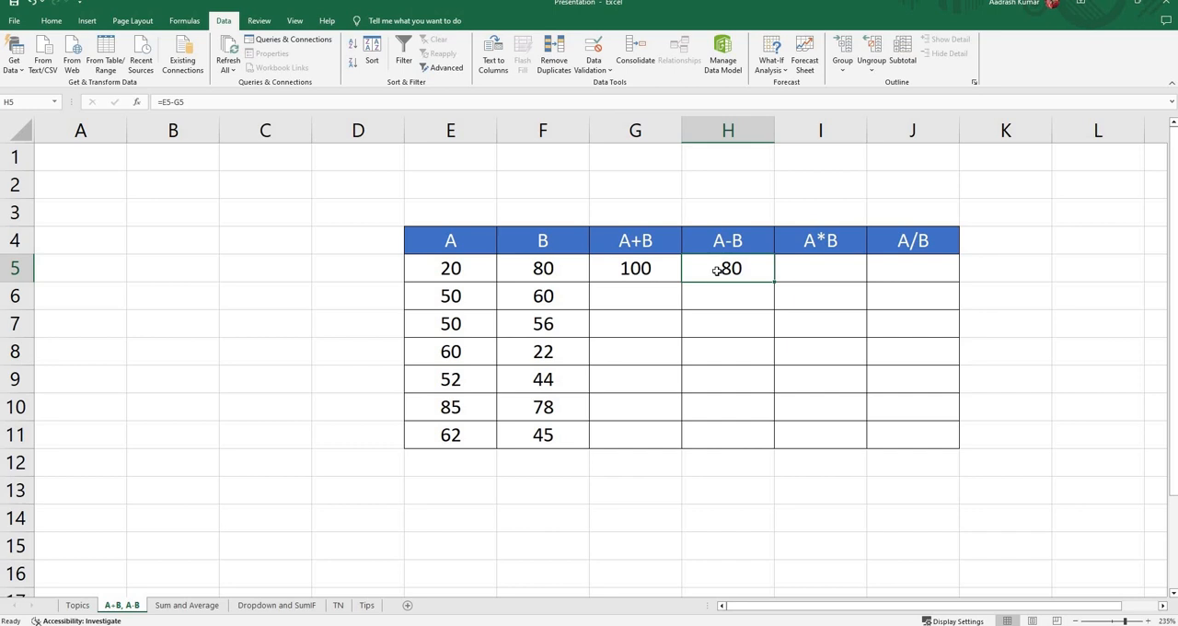
pyautogui.write('=')
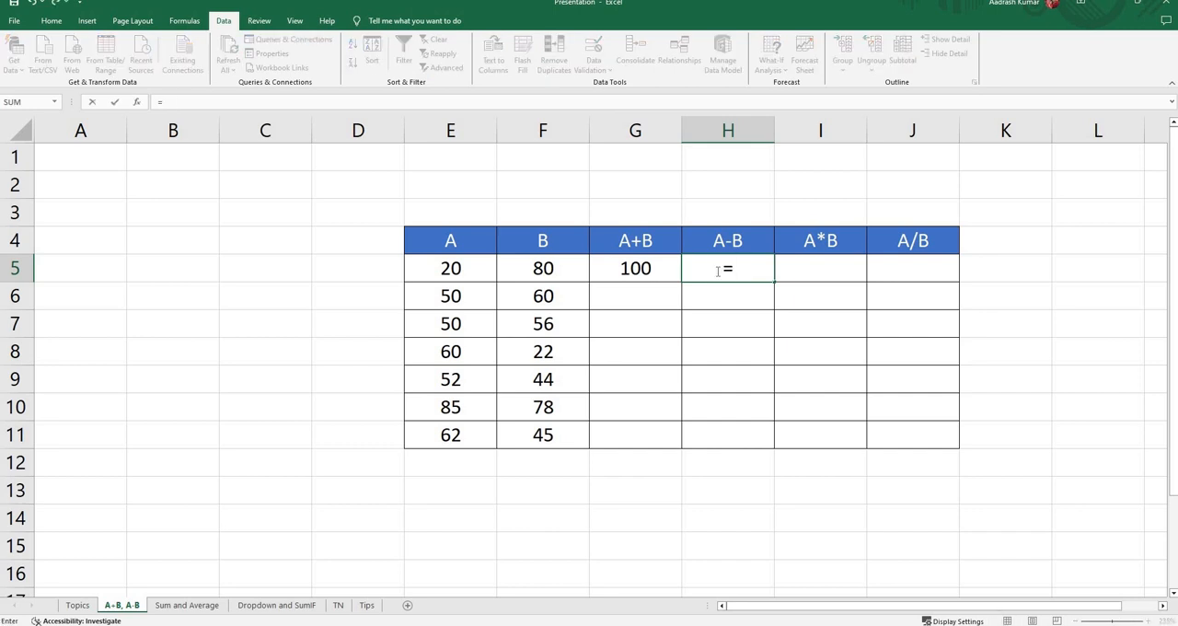
pyautogui.click(454, 272)
pyautogui.write('-')
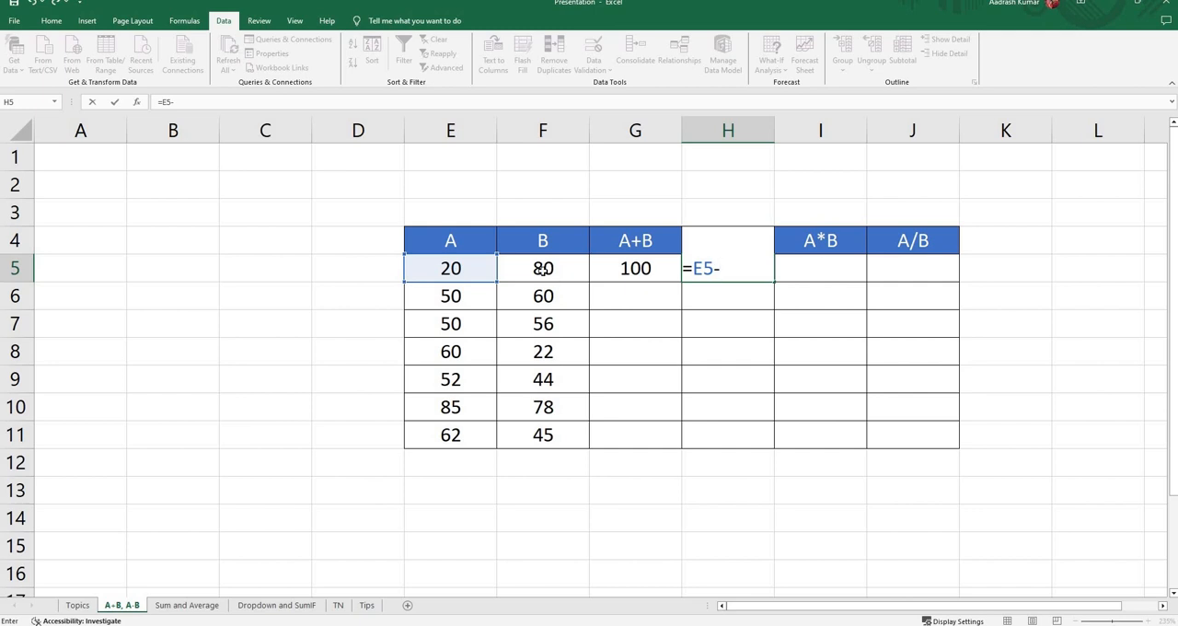
pyautogui.click(543, 271)
pyautogui.press('Return')
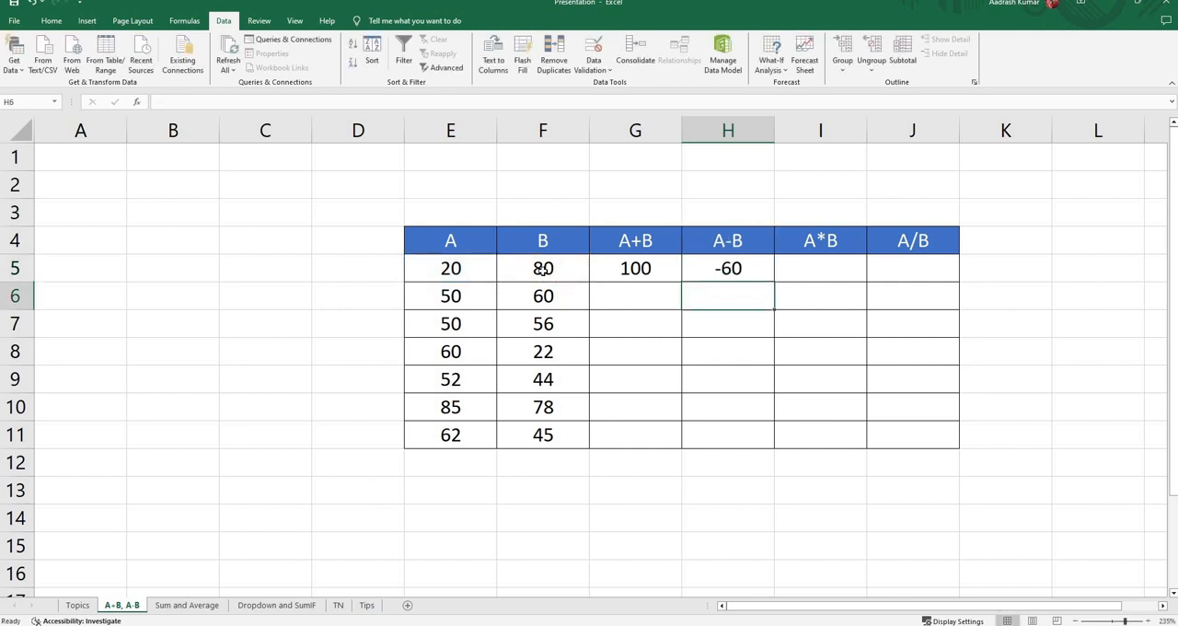
# Step: Enter the formula =E5*F5 in cell I5 of the A*B column
pyautogui.click(813, 274)
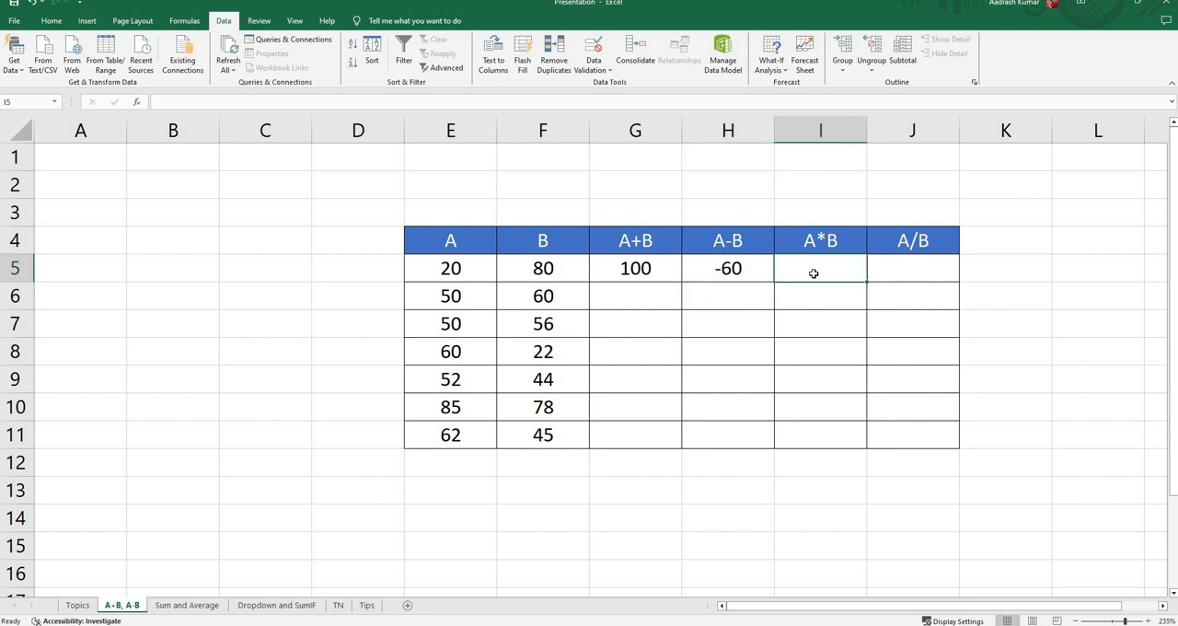
pyautogui.write('=')
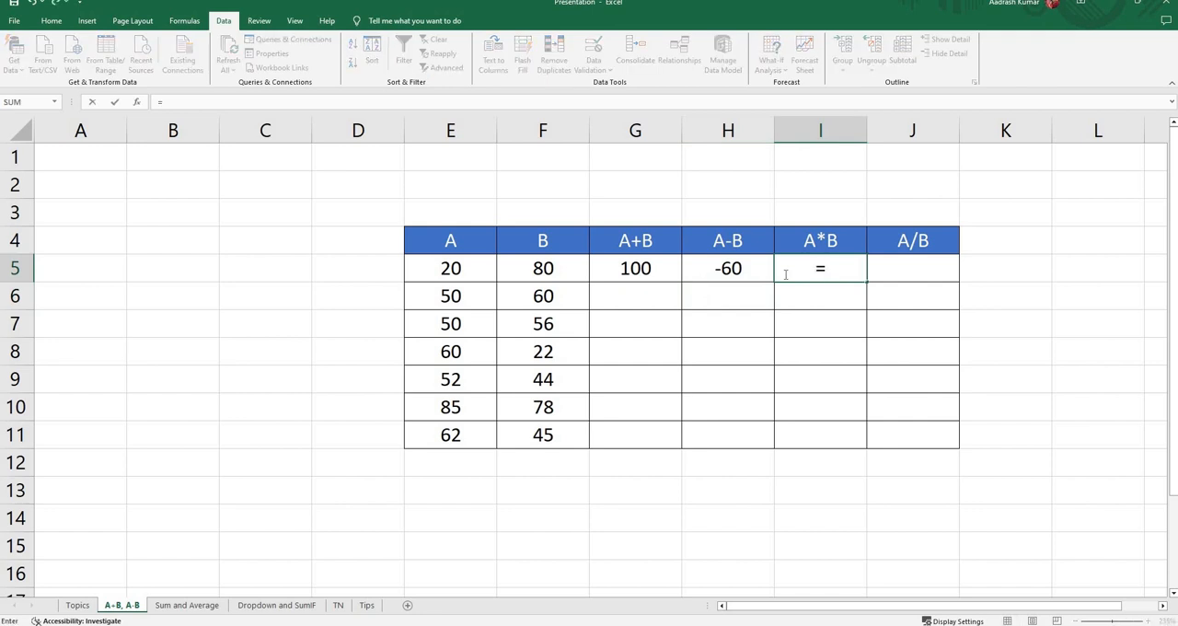
pyautogui.click(462, 269)
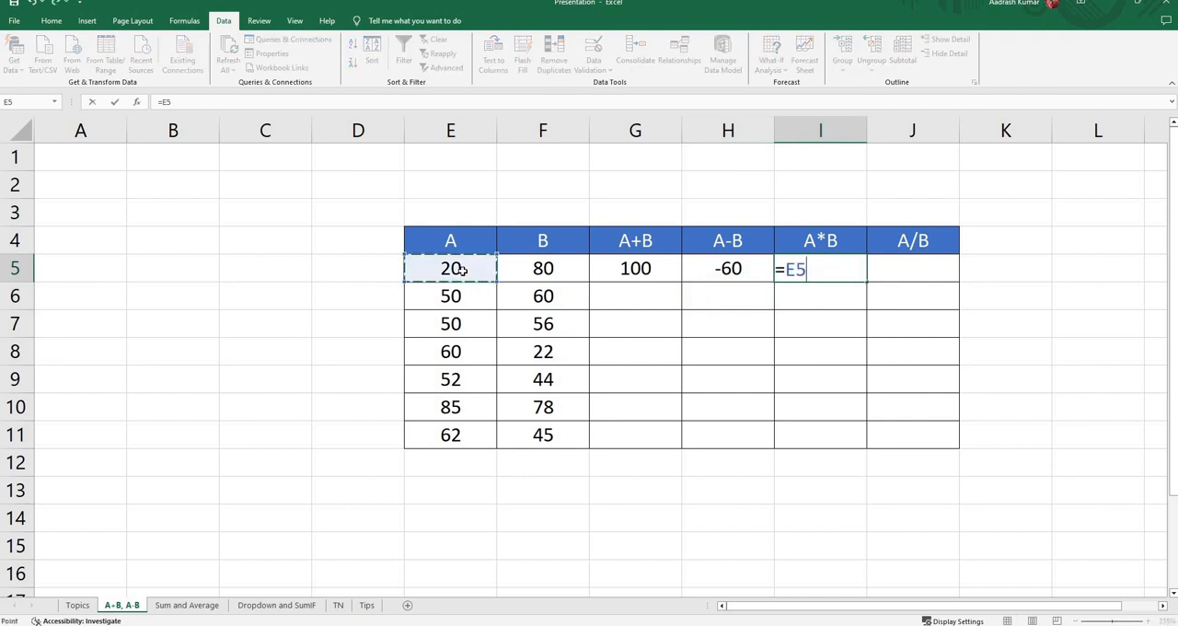
pyautogui.write('*')
pyautogui.click(527, 268)
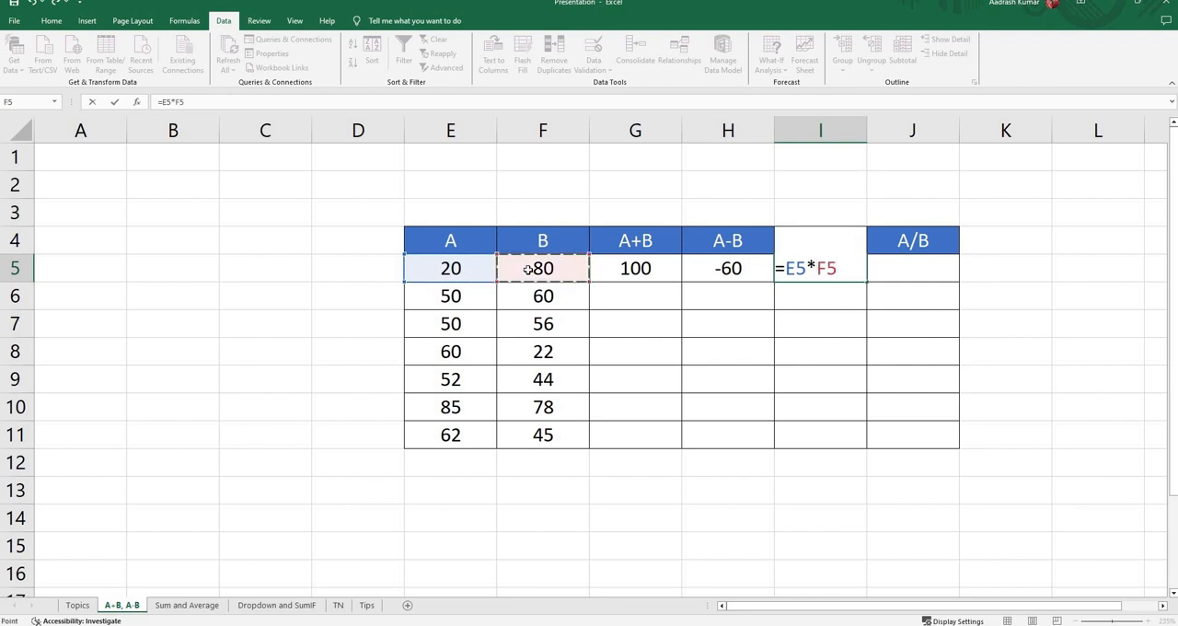
pyautogui.press('Return')
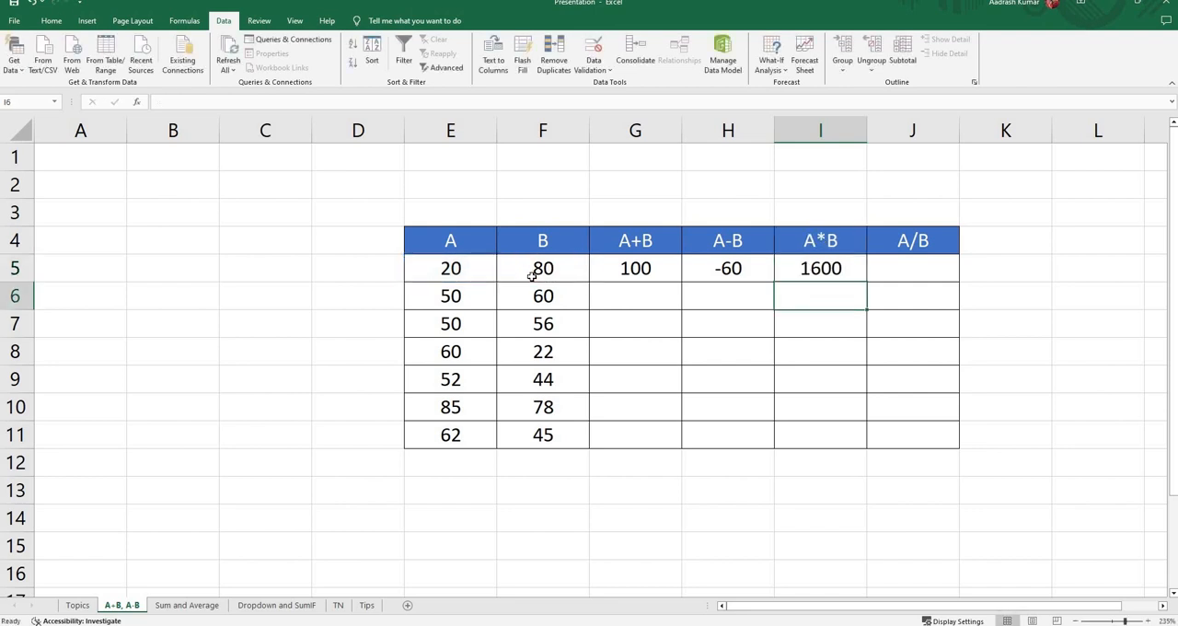
# Step: Enter the formula =E5/F5 in cell J5 of the A/B column
pyautogui.click(885, 274)
pyautogui.write('=')
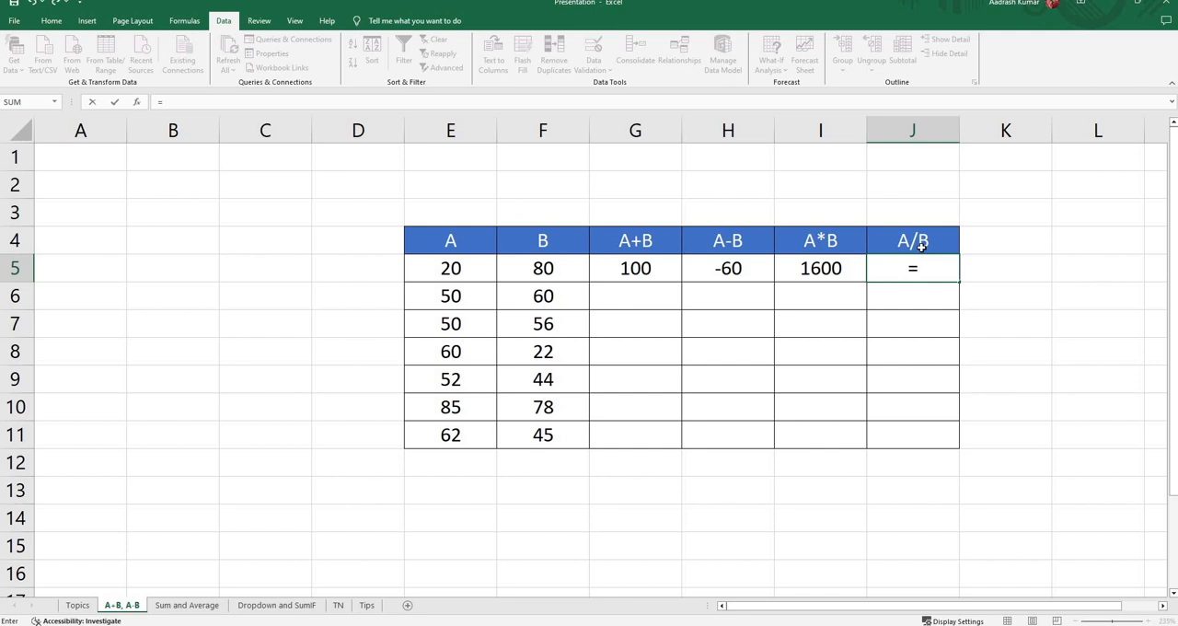
pyautogui.click(456, 272)
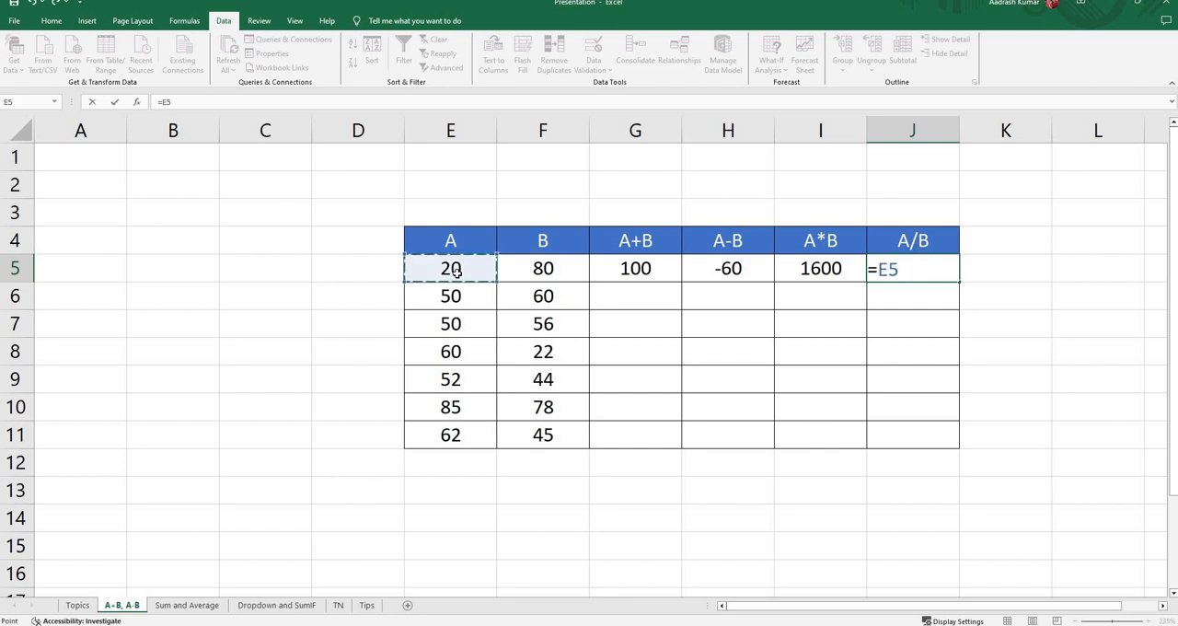
pyautogui.write('/')
pyautogui.click(531, 267)
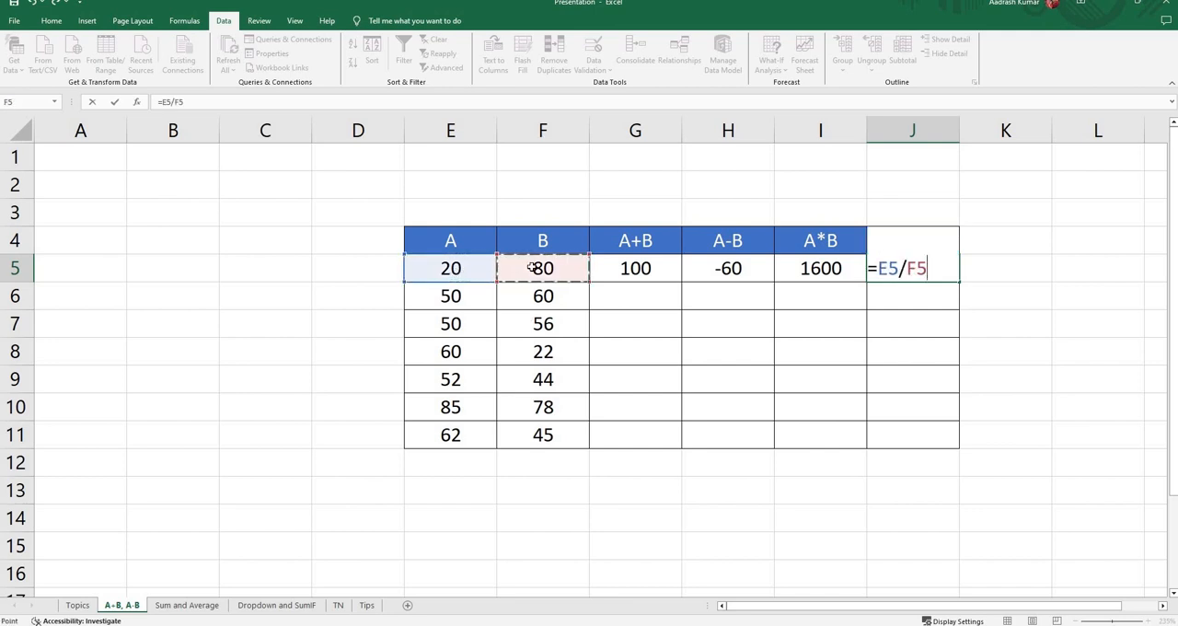
pyautogui.press('Return')
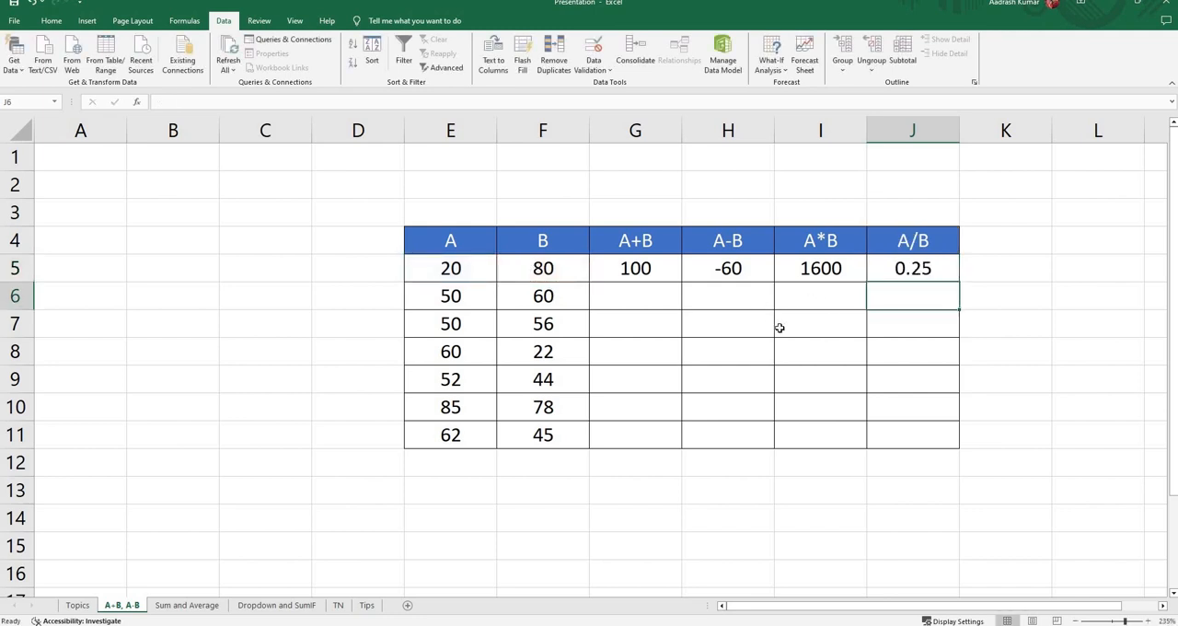
# Step: Examine the multiplication formula in cell I5 and the cells it references
pyautogui.click(825, 268)
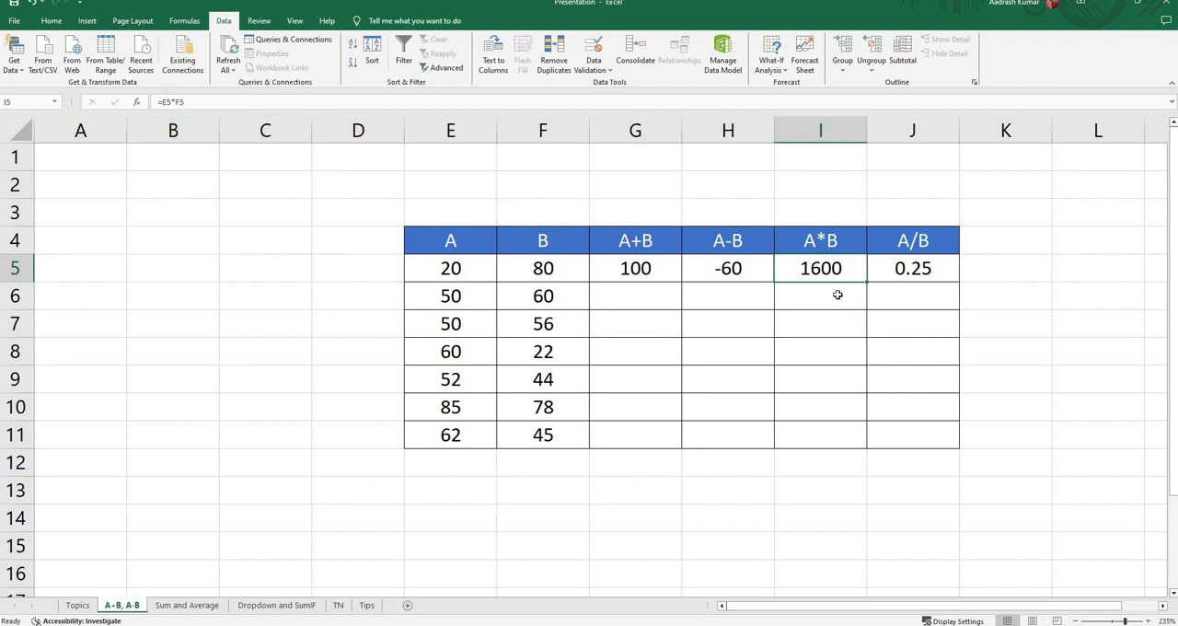
pyautogui.press('F2')
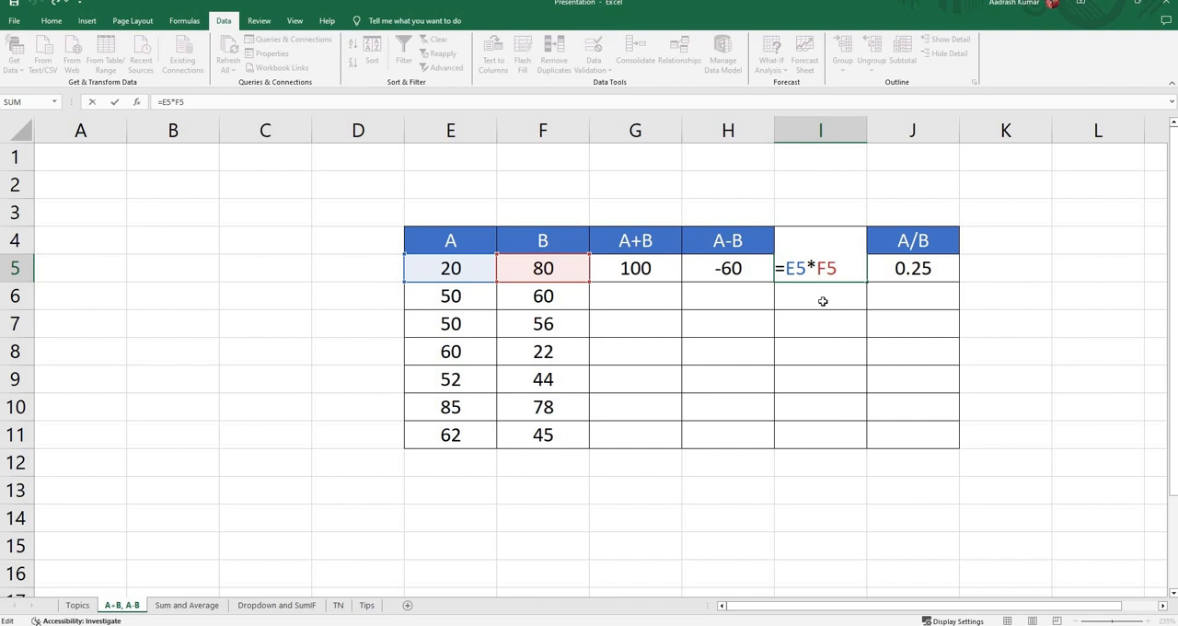
pyautogui.press('Return')
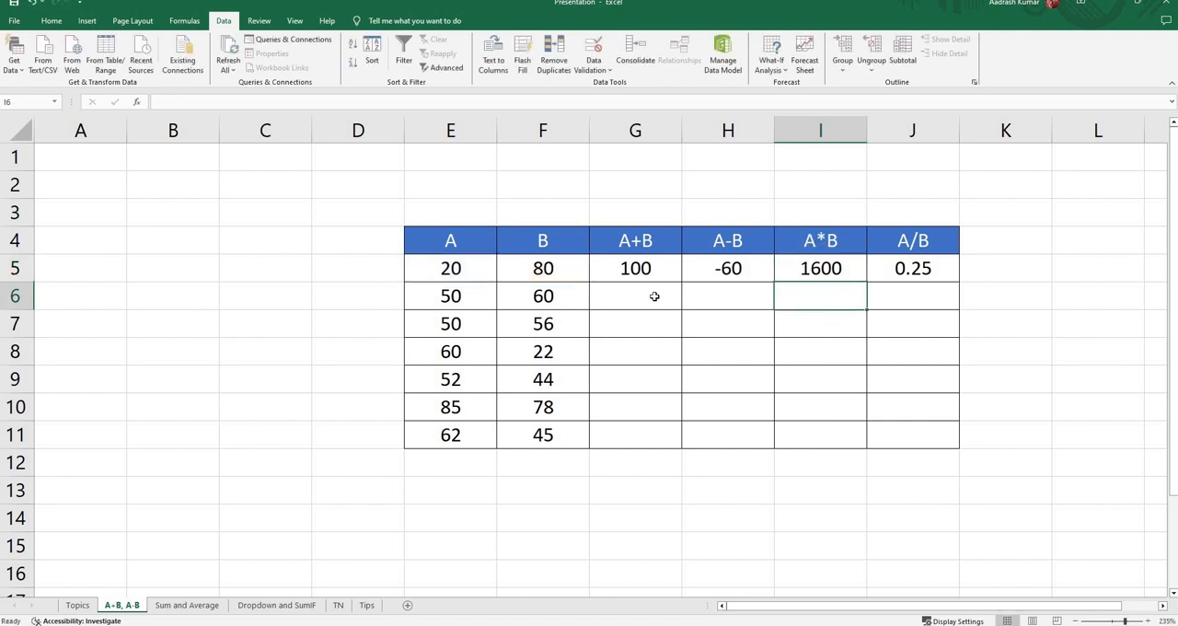
pyautogui.click(641, 267)
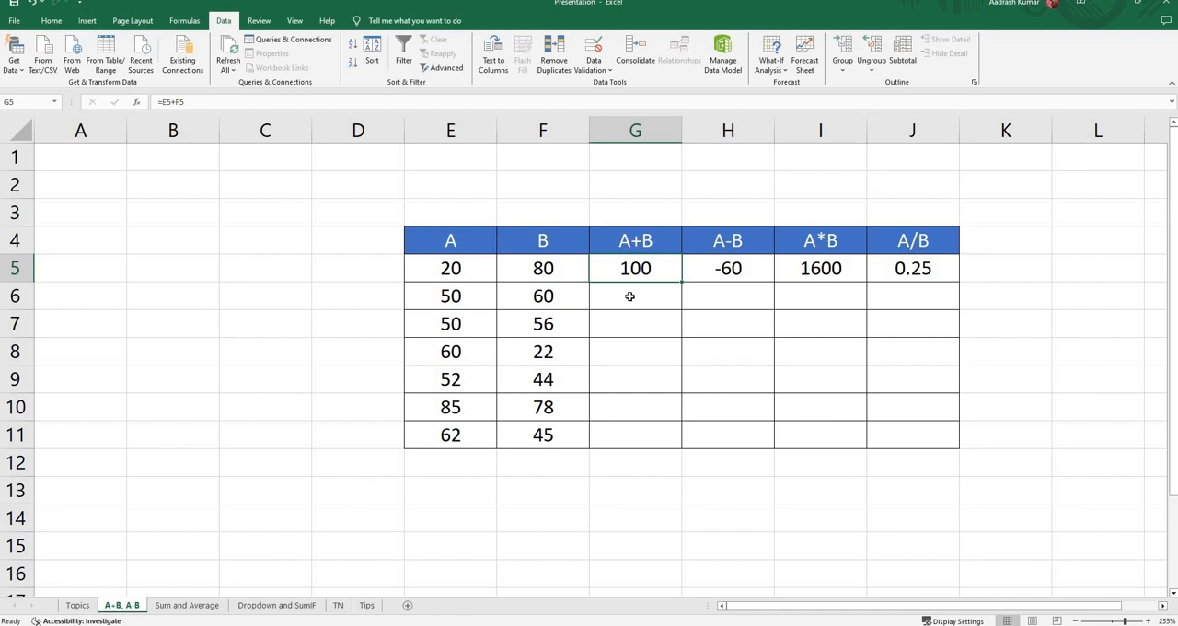
pyautogui.click(630, 297)
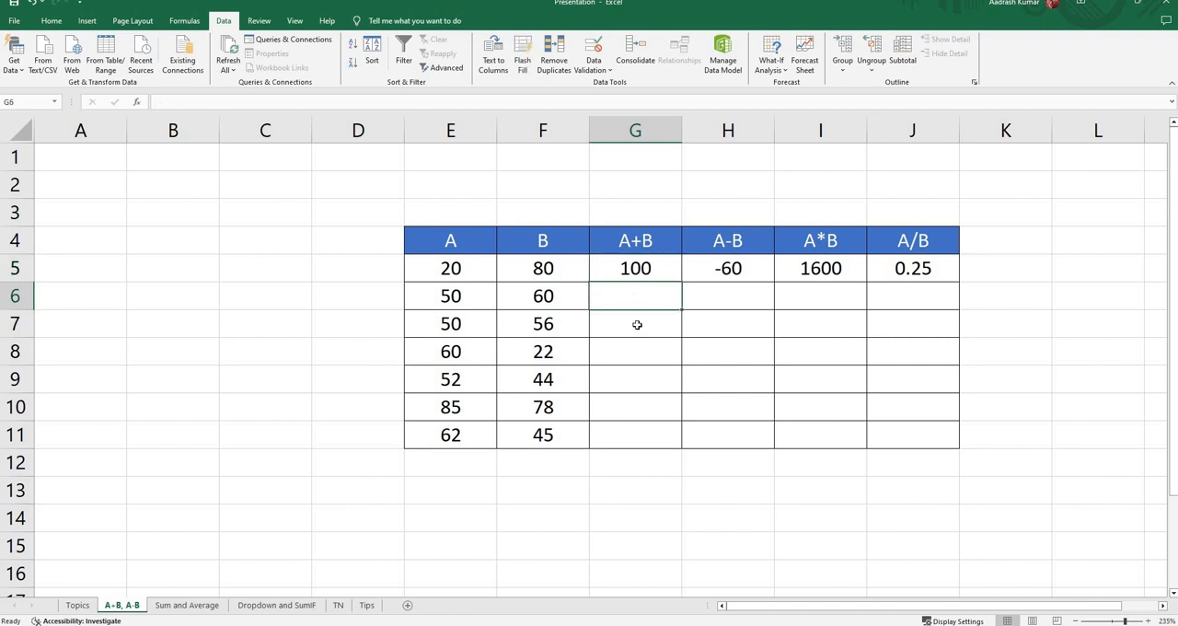
pyautogui.click(634, 327)
pyautogui.click(631, 359)
pyautogui.press('Down')
pyautogui.press('Down')
pyautogui.press('Down')
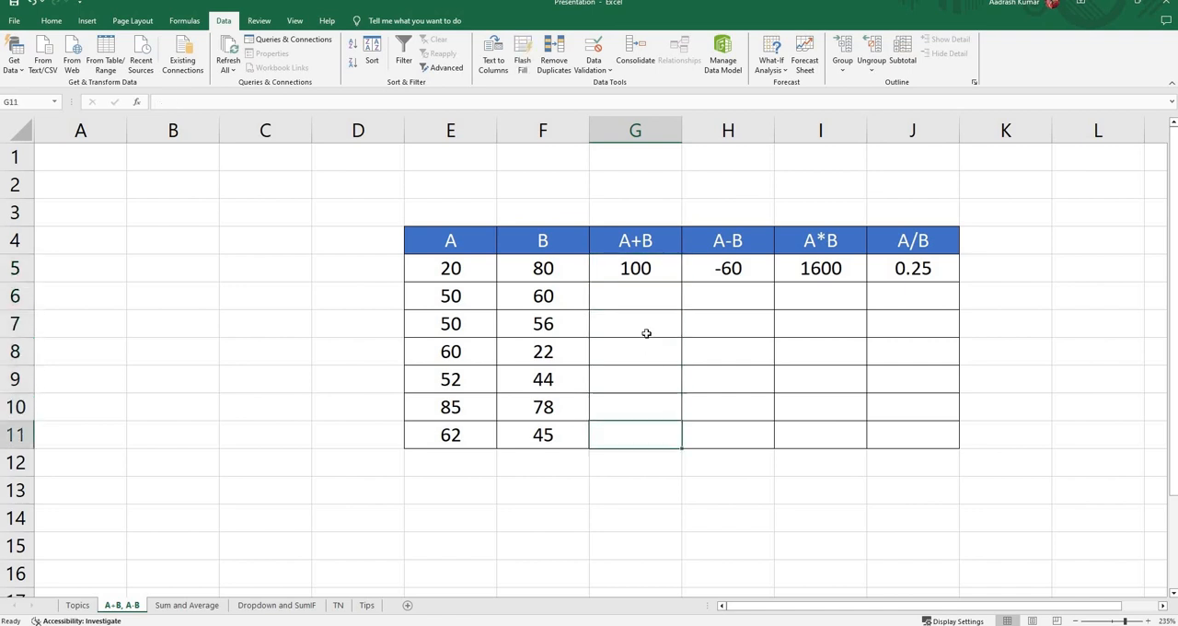
# Step: Copy the A+B formula from cell G5 into cells G6 to G11
pyautogui.hotkey('ctrl', 'Up')
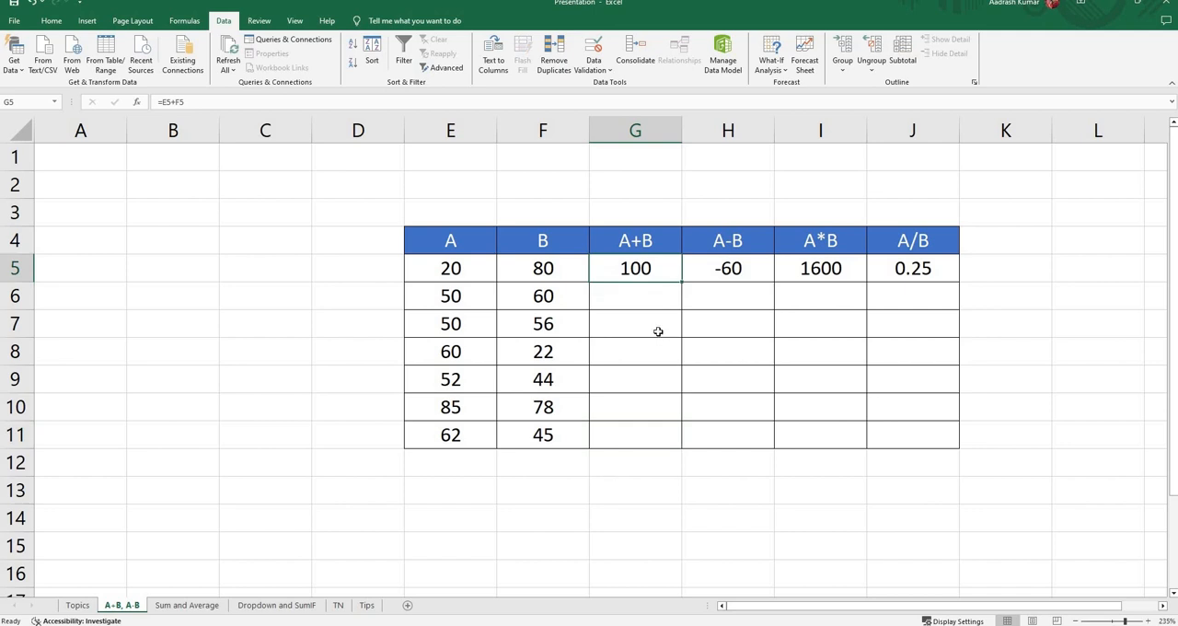
pyautogui.hotkey('ctrl', 'c')
pyautogui.moveTo(624, 304); pyautogui.dragTo(671, 430)
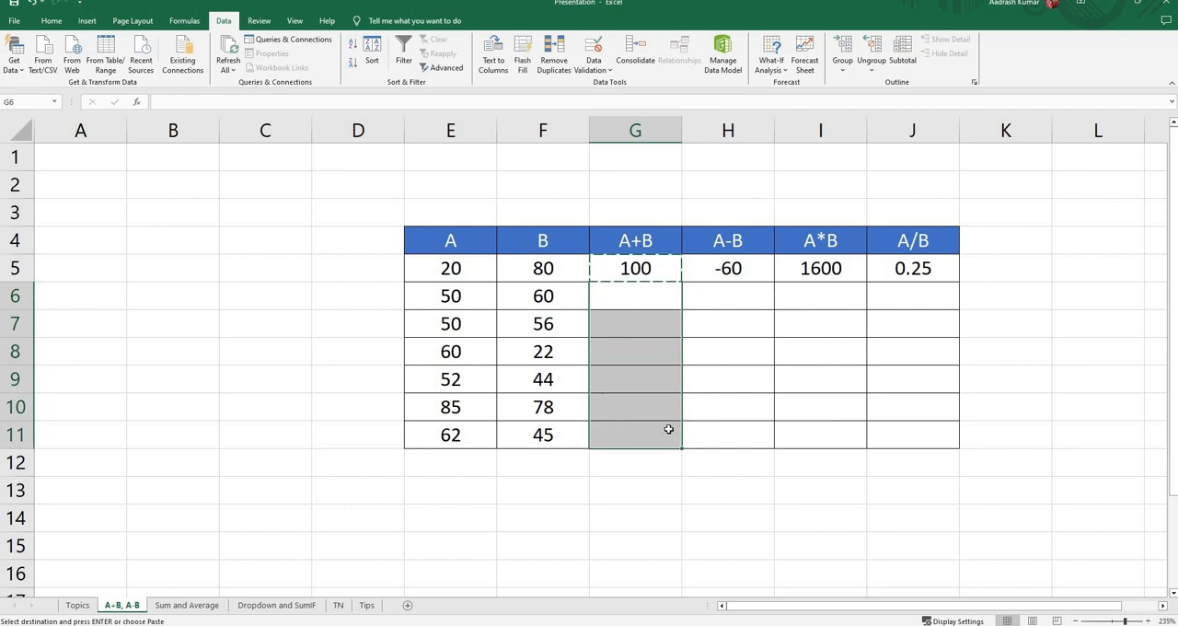
pyautogui.click(639, 273)
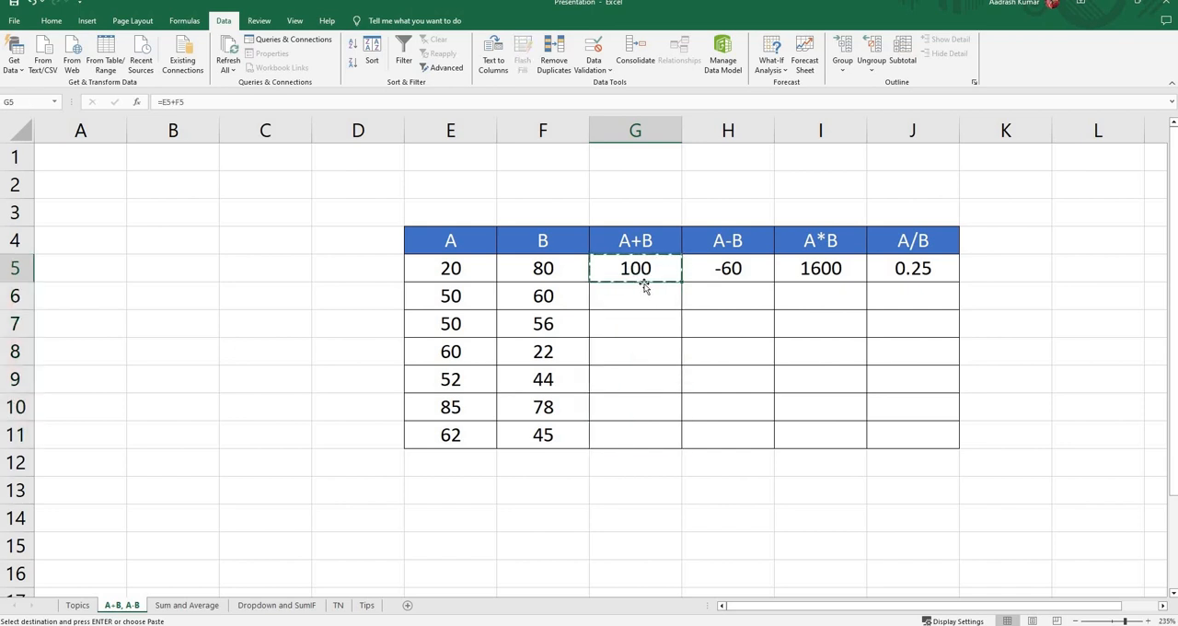
pyautogui.click(632, 300)
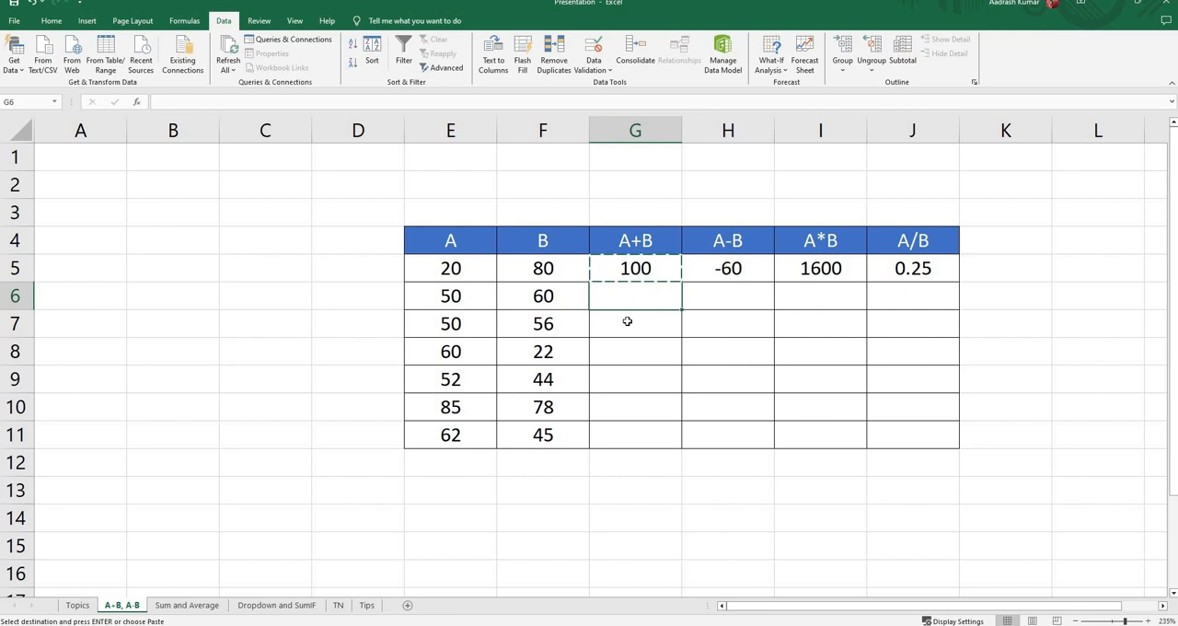
pyautogui.moveTo(627, 321); pyautogui.dragTo(626, 431)
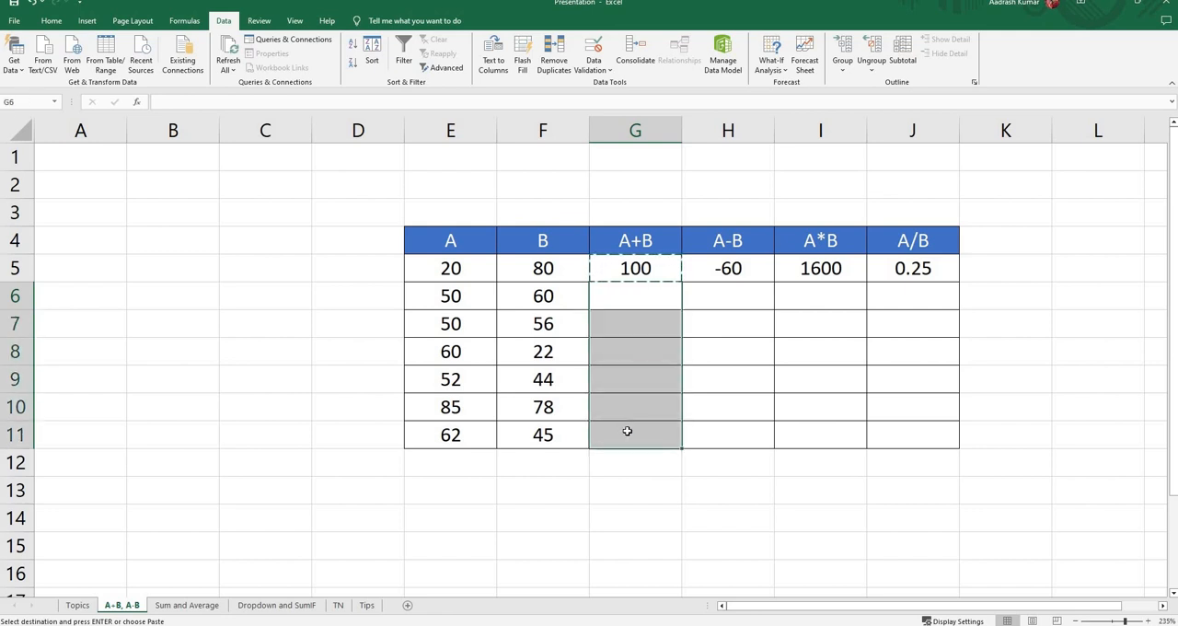
pyautogui.hotkey('ctrl', 'v')
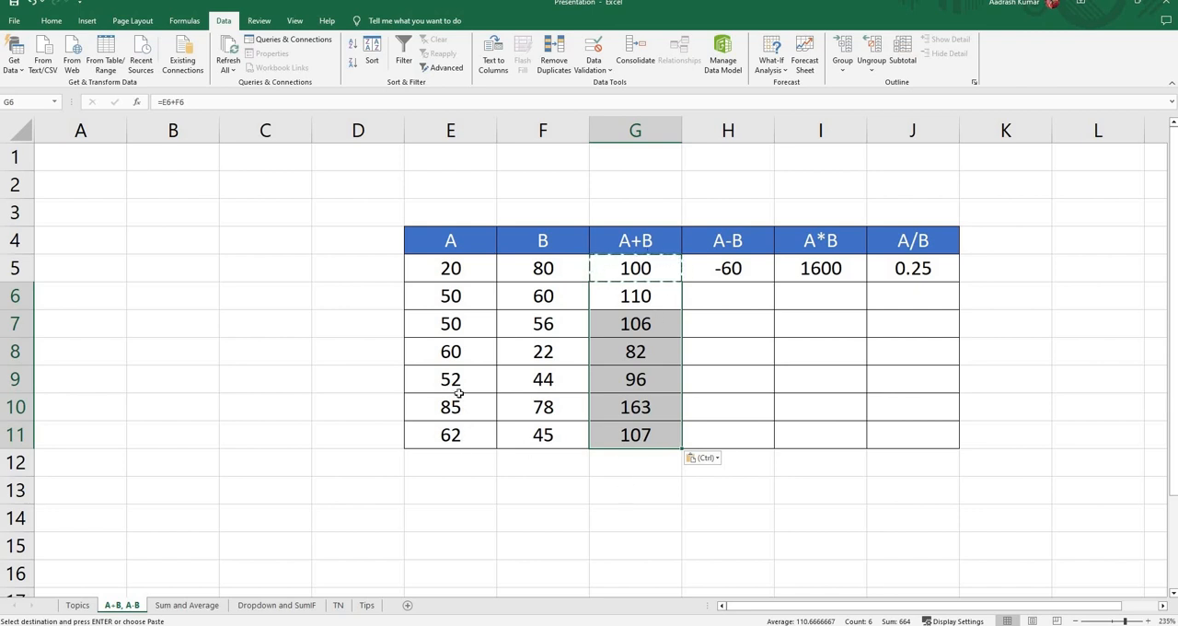
# Step: Check the A+B results in rows 8 and 9 against the A and B values beside them
pyautogui.click(455, 355)
pyautogui.click(549, 355)
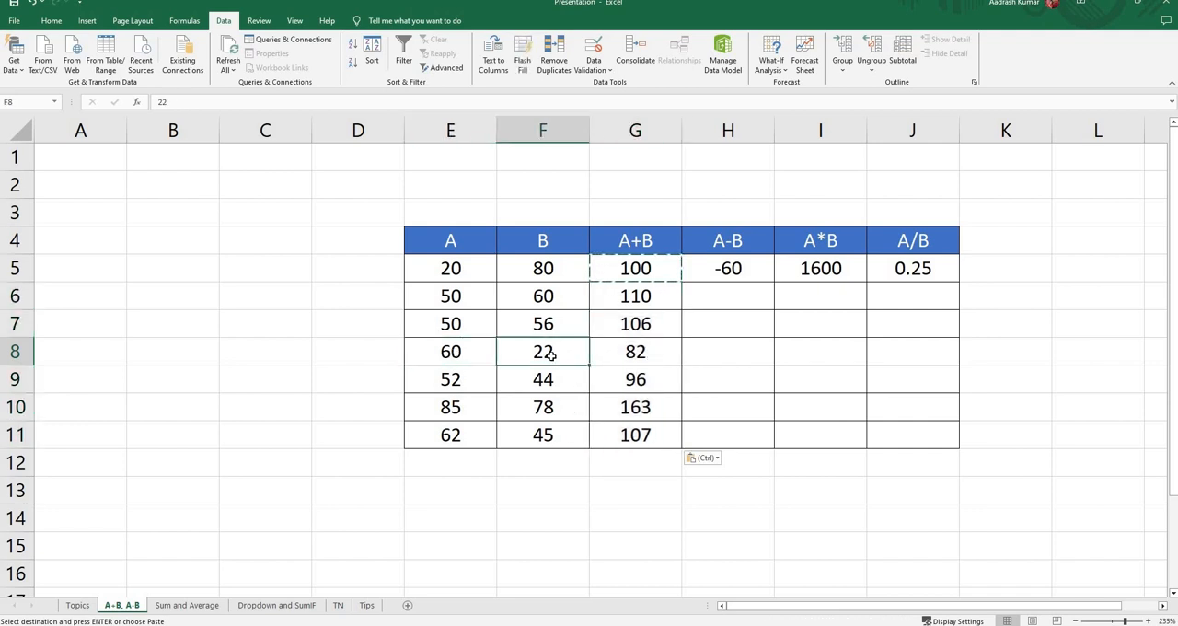
pyautogui.click(633, 355)
pyautogui.click(457, 382)
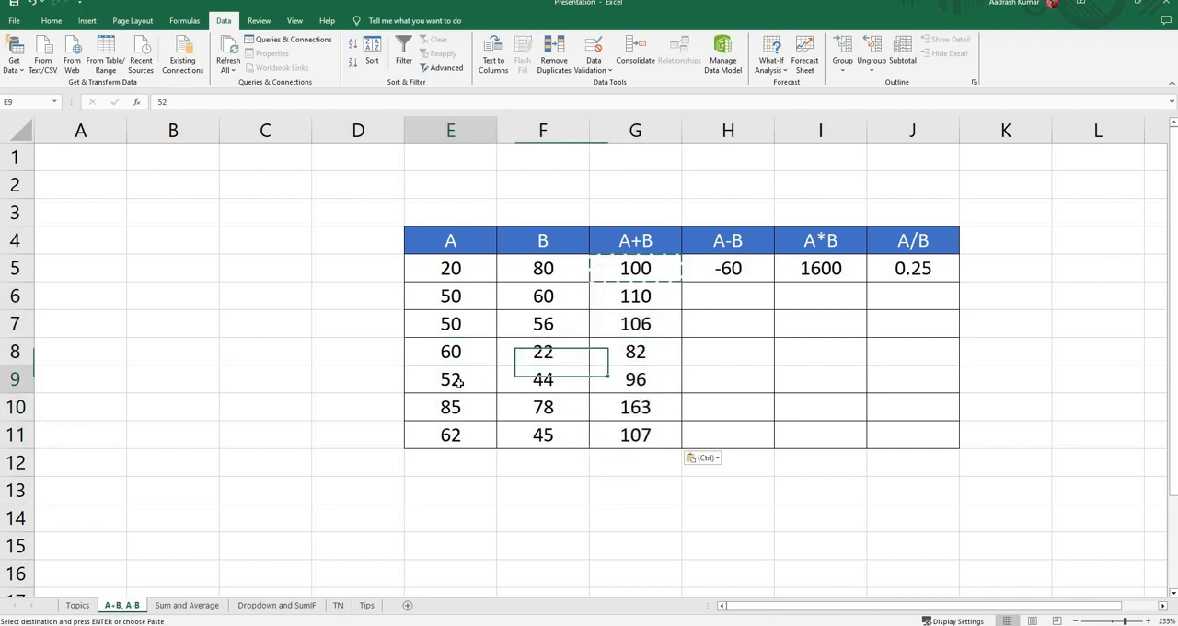
pyautogui.click(558, 382)
pyautogui.click(641, 380)
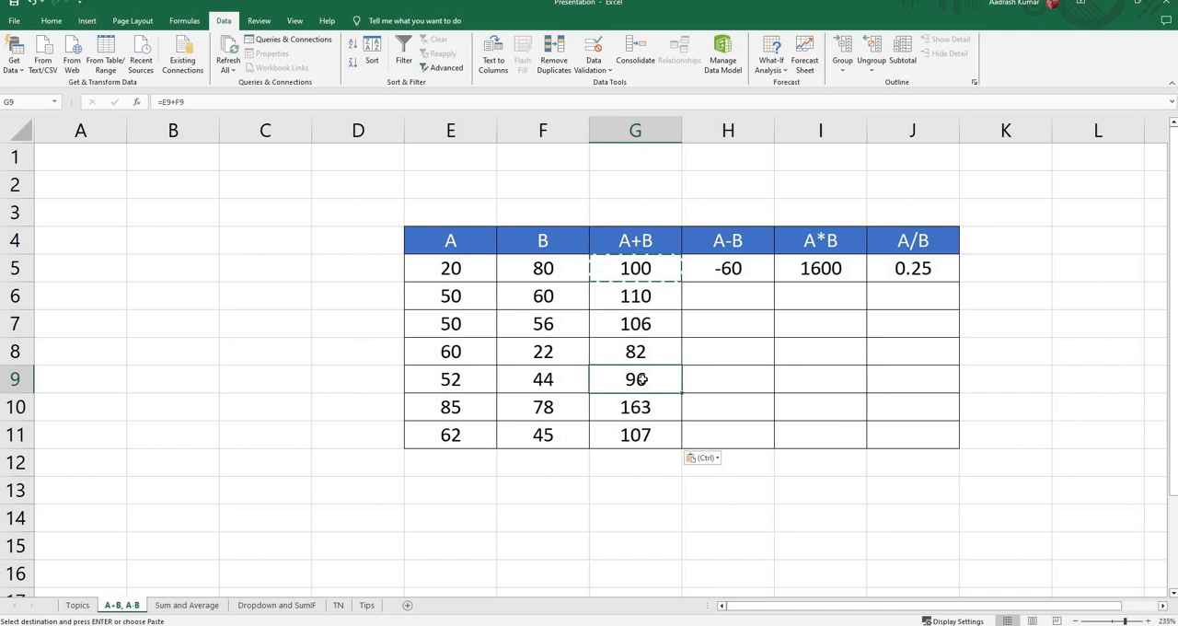
# Step: Examine the cell references used by the A+B formulas in cells G6, G5, G11 and G8
pyautogui.click(646, 295)
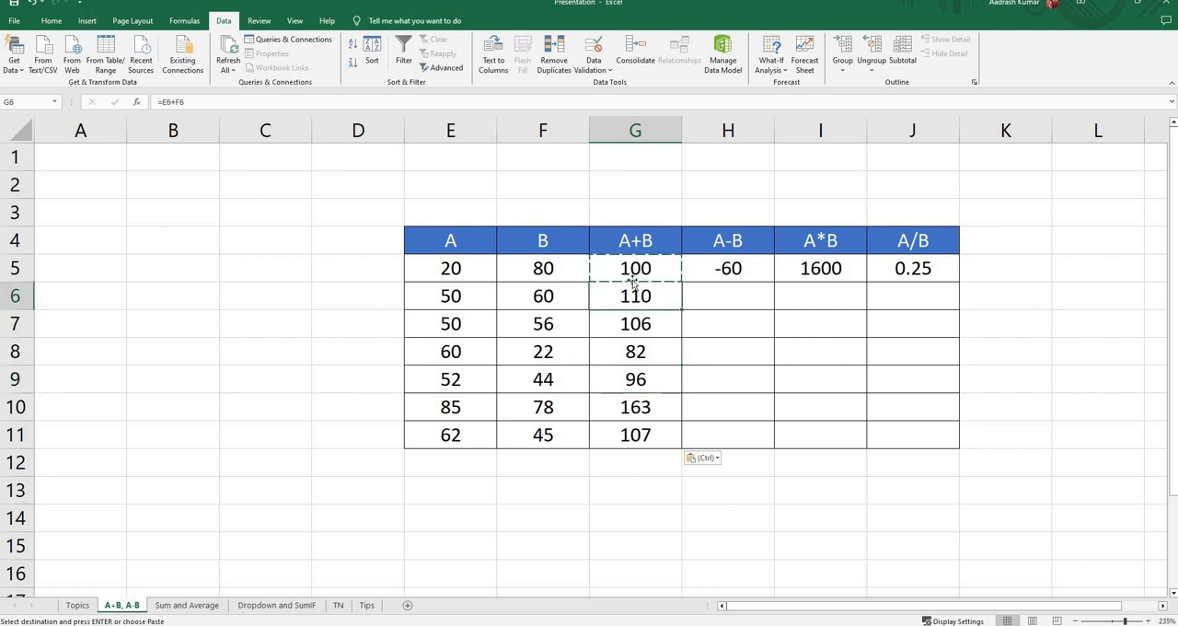
pyautogui.click(631, 274)
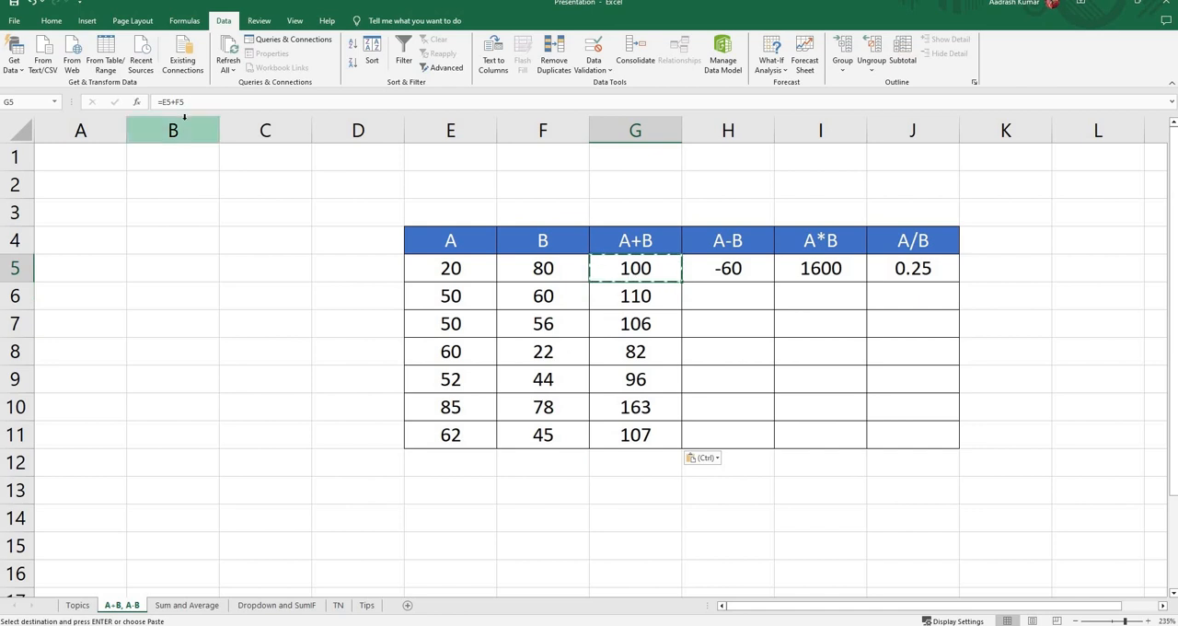
pyautogui.click(634, 296)
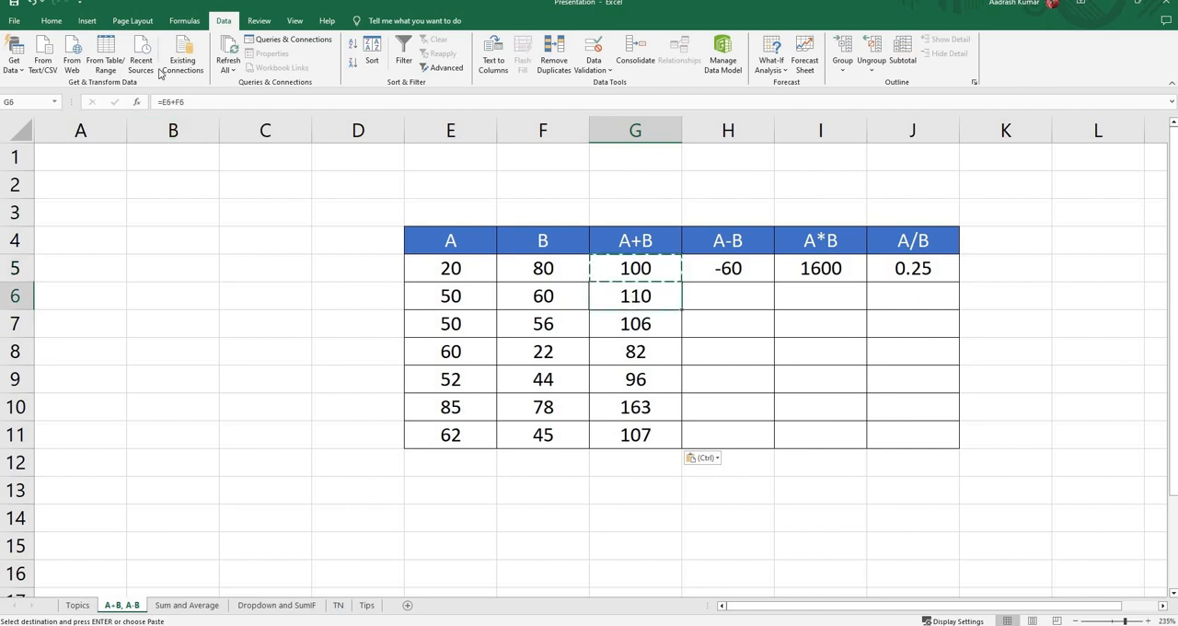
pyautogui.click(634, 438)
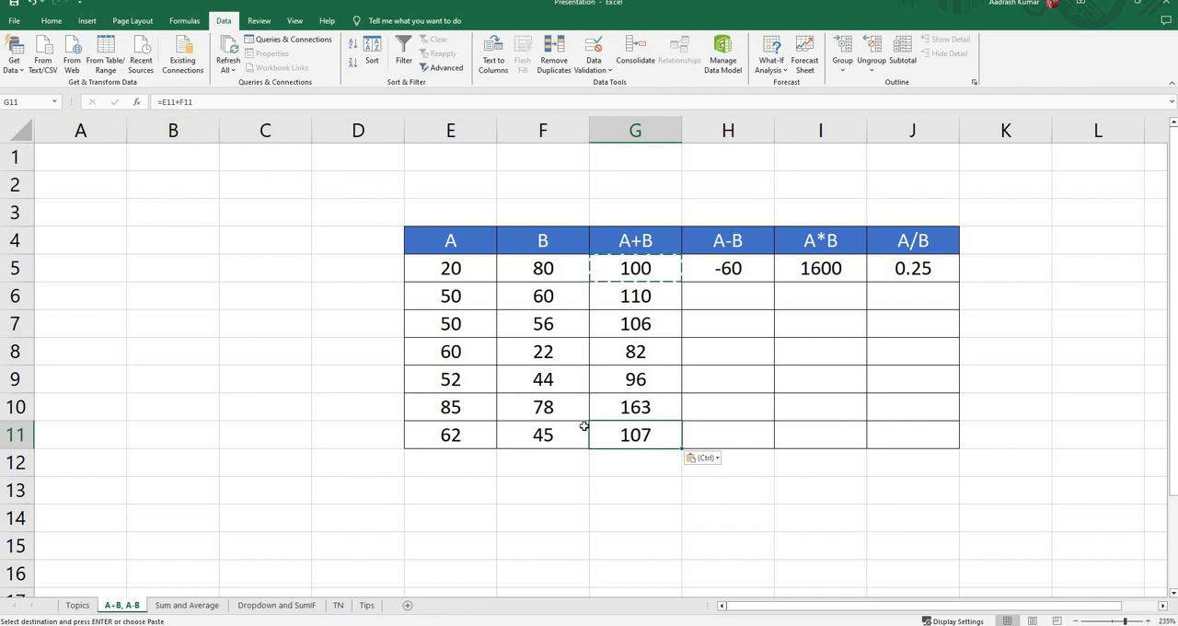
pyautogui.press('F2')
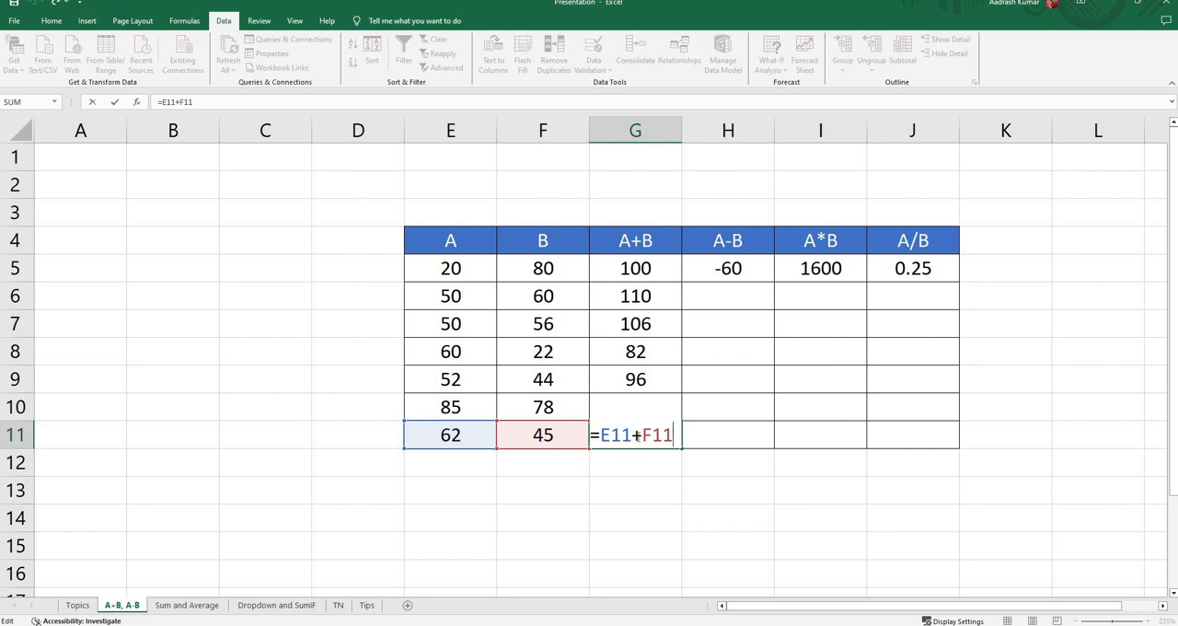
pyautogui.press('Return')
pyautogui.click(642, 354)
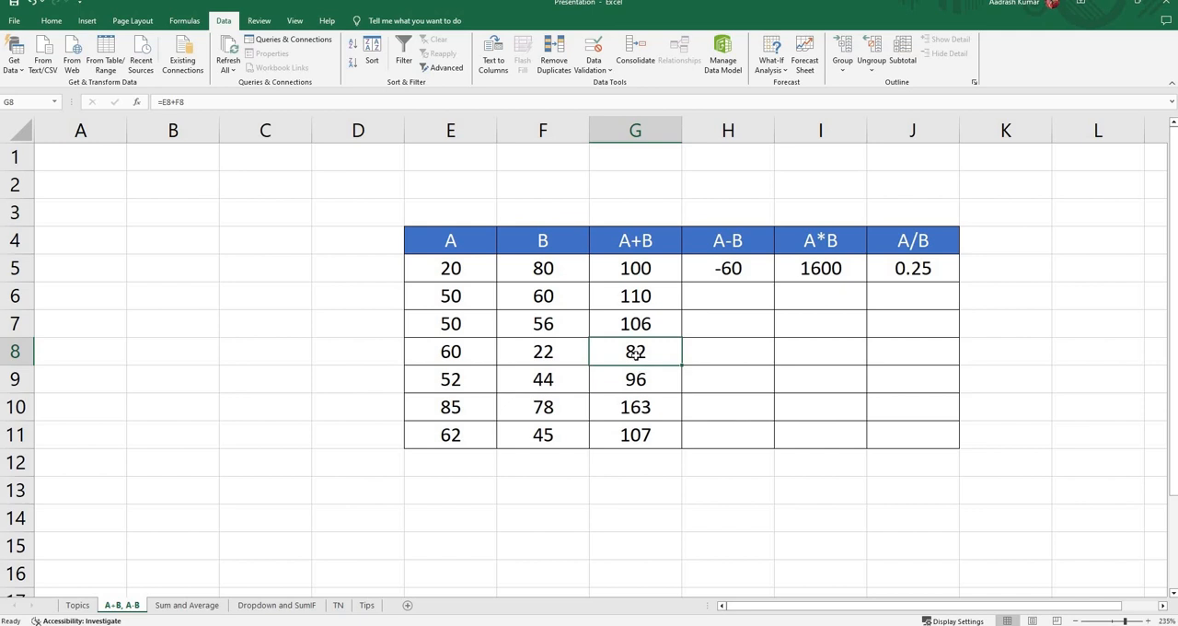
pyautogui.doubleClick(636, 354)
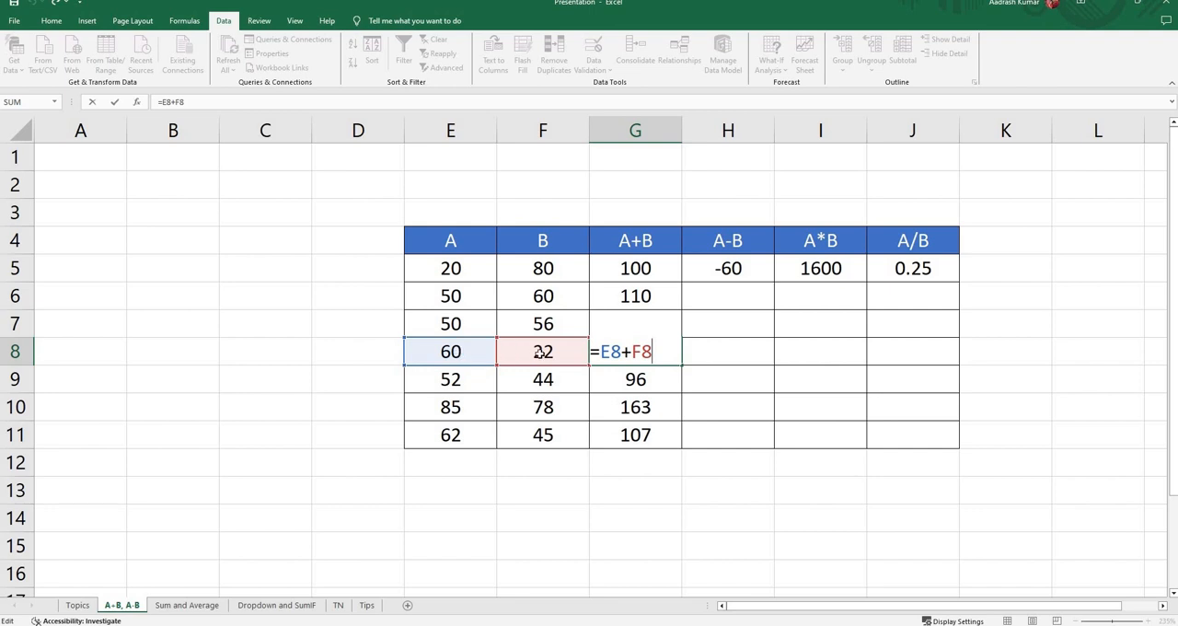
pyautogui.press('Return')
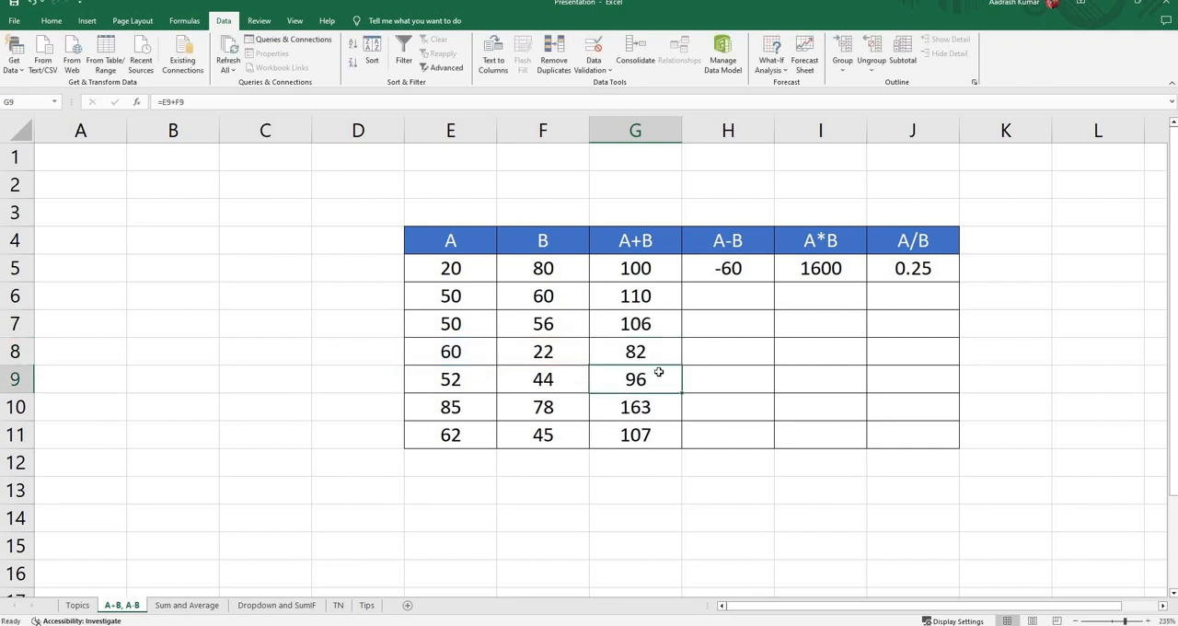
# Step: Fill the A-B formula in cell H5 down through cell H11
pyautogui.click(731, 297)
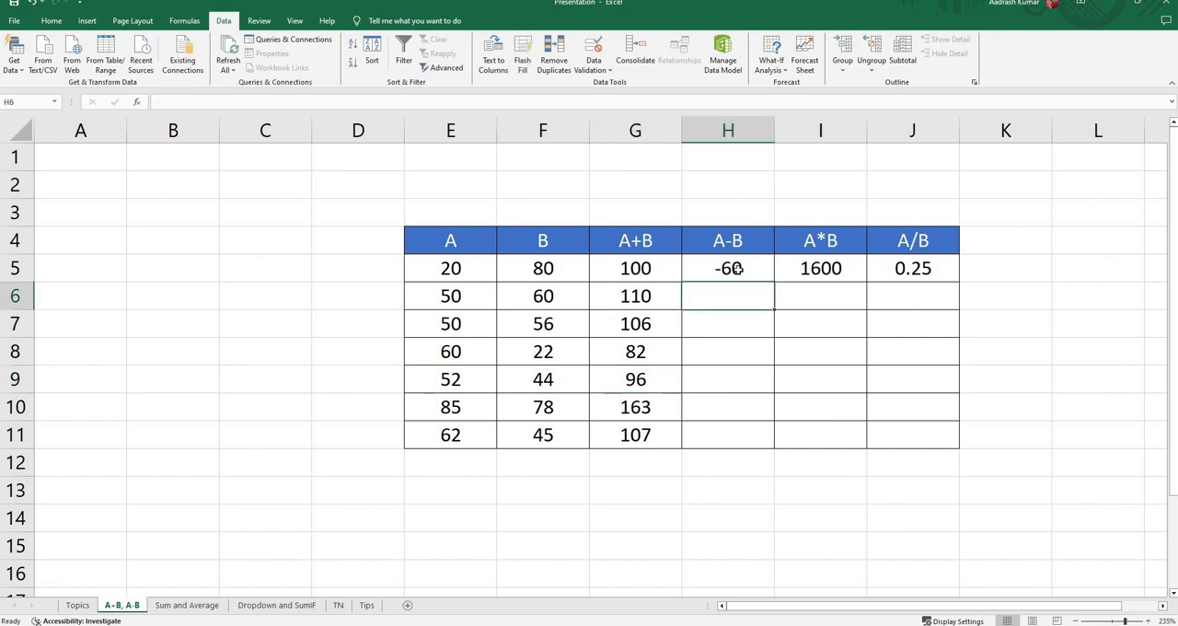
pyautogui.click(735, 269)
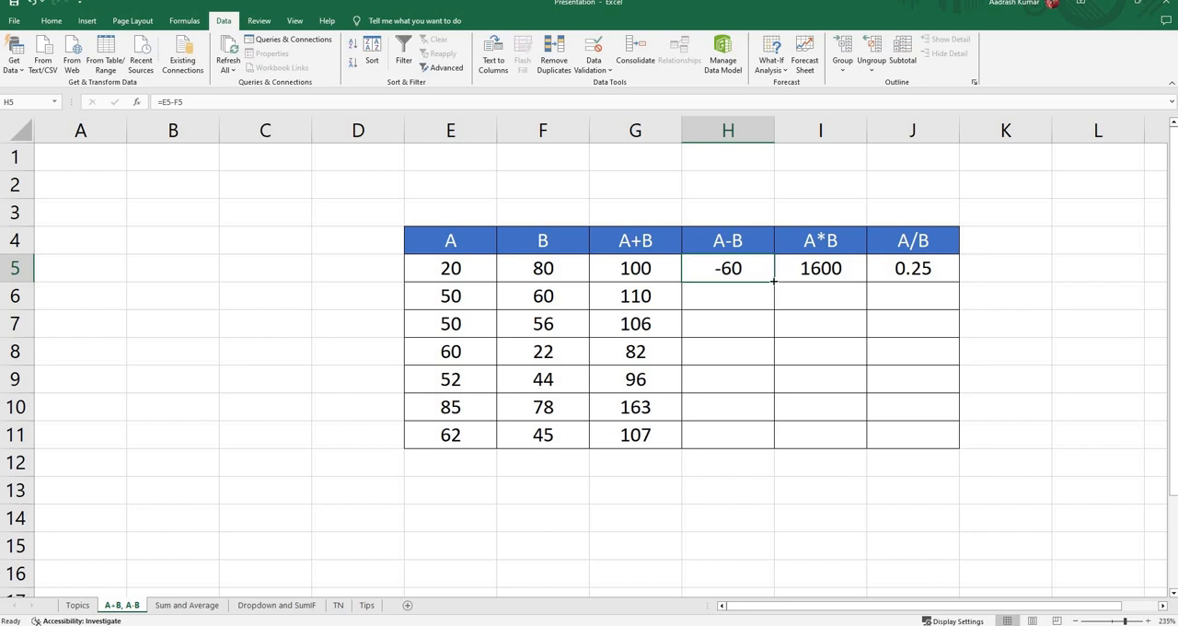
pyautogui.moveTo(773, 280); pyautogui.dragTo(759, 440)
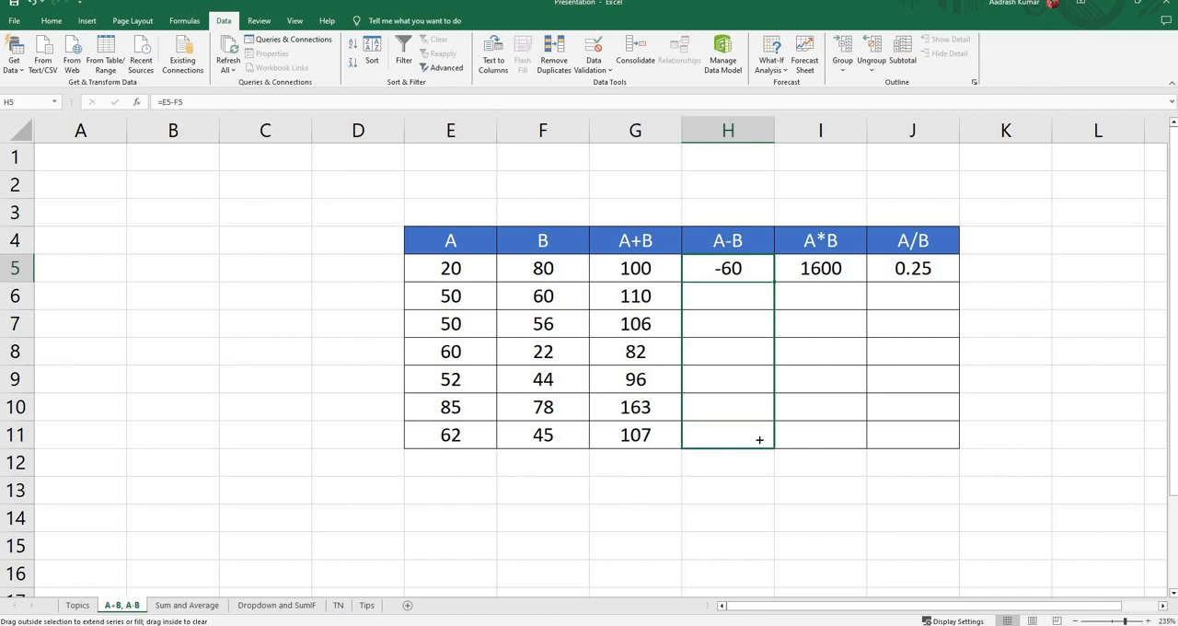
pyautogui.moveTo(758, 439); pyautogui.dragTo(758, 439)
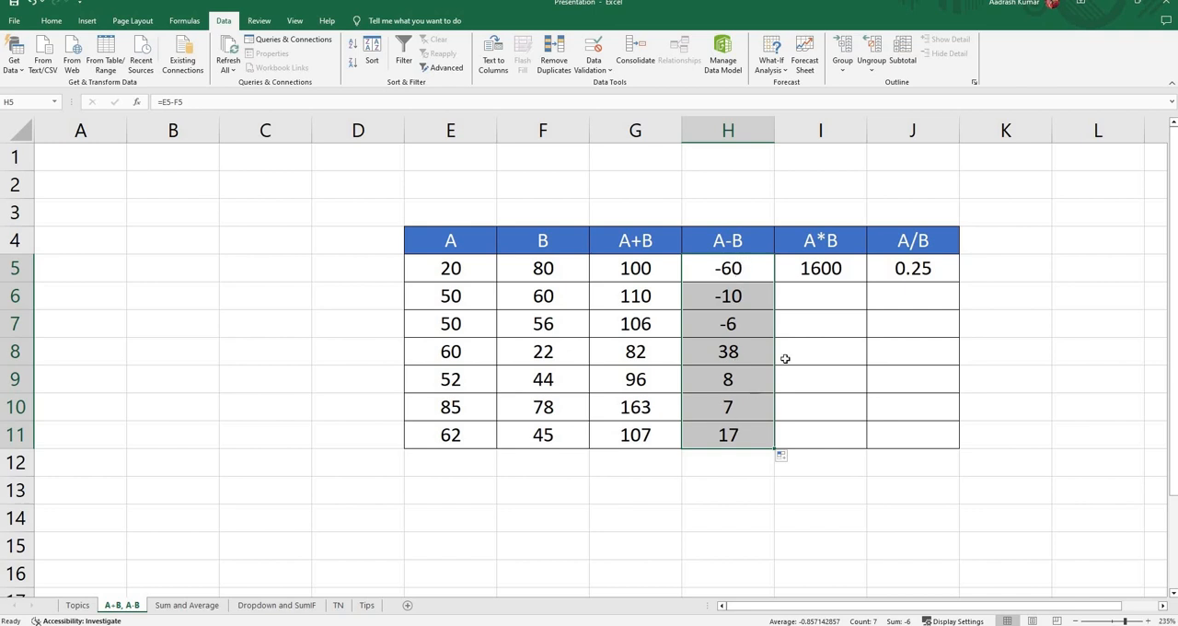
# Step: Copy the A*B formula from cell I5 into cells I6 to I11
pyautogui.click(807, 304)
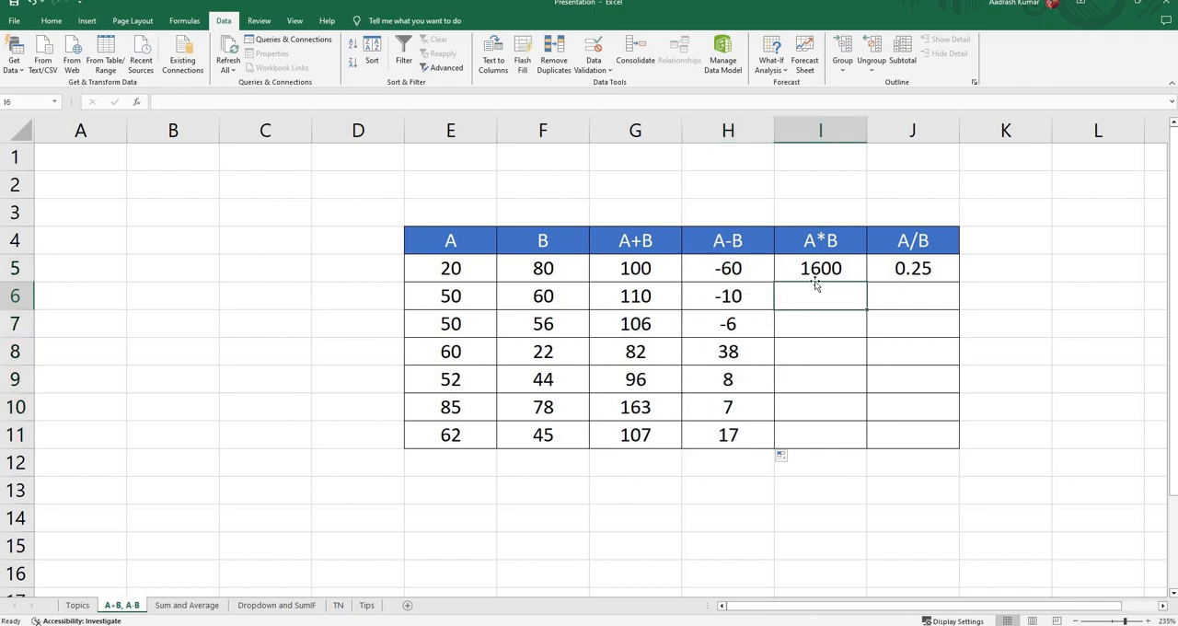
pyautogui.click(815, 282)
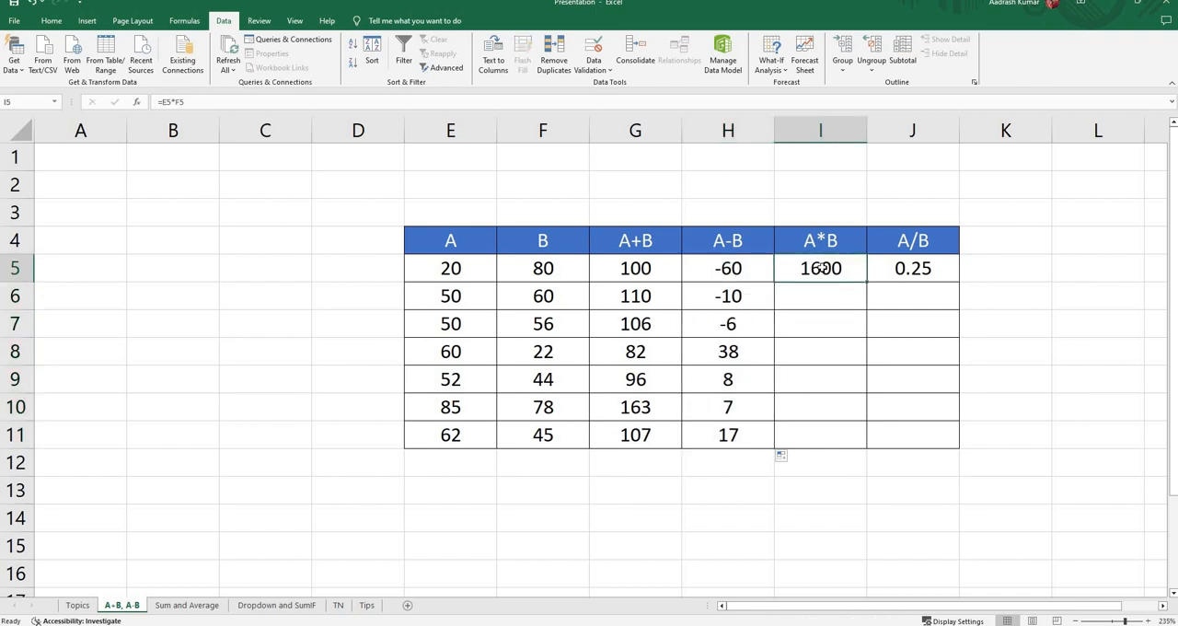
pyautogui.hotkey('ctrl', 'c')
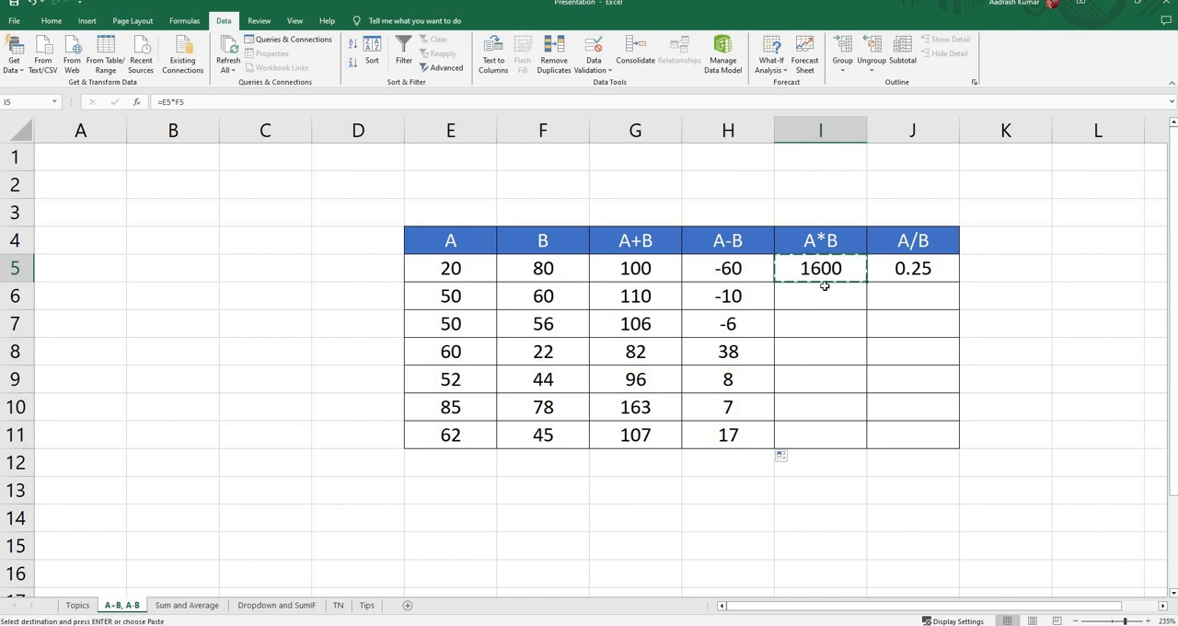
pyautogui.moveTo(823, 297); pyautogui.dragTo(819, 414)
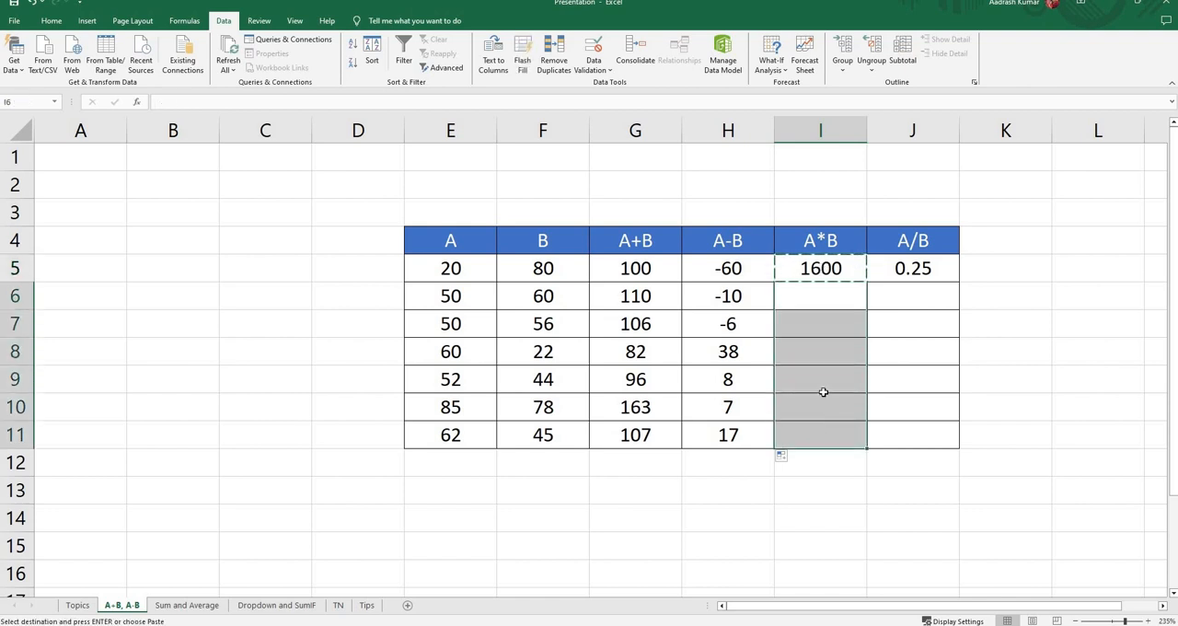
pyautogui.hotkey('ctrl', 'v')
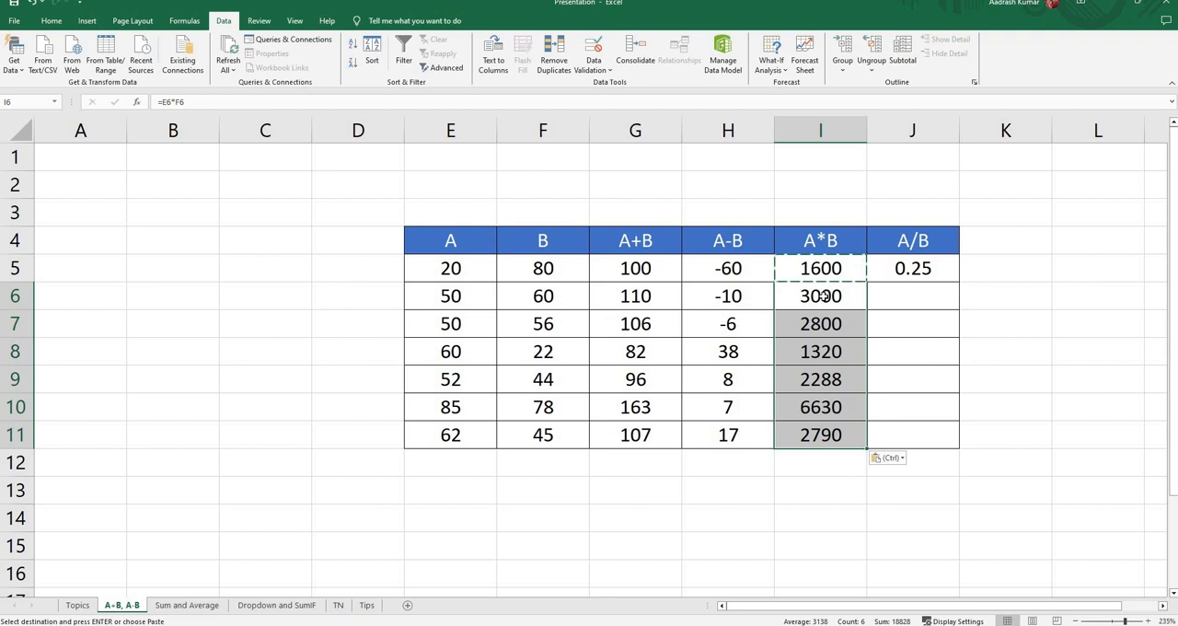
# Step: Fill the A/B formula in cell J5 down through cell J11
pyautogui.click(909, 269)
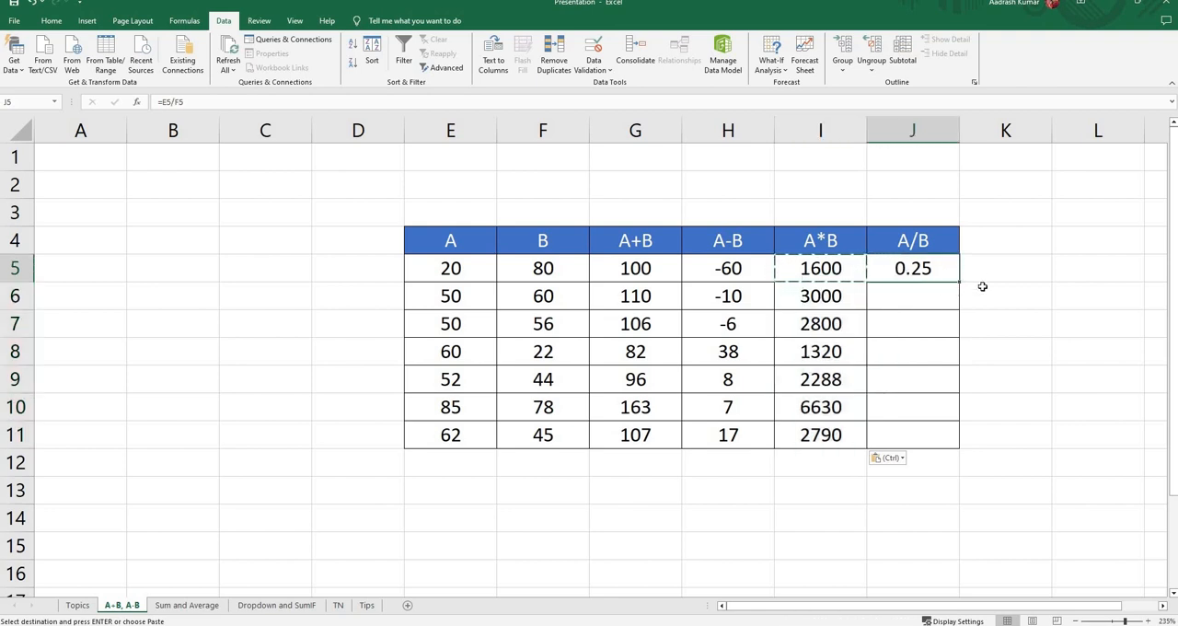
pyautogui.moveTo(956, 297); pyautogui.dragTo(948, 443)
pyautogui.click(1008, 364)
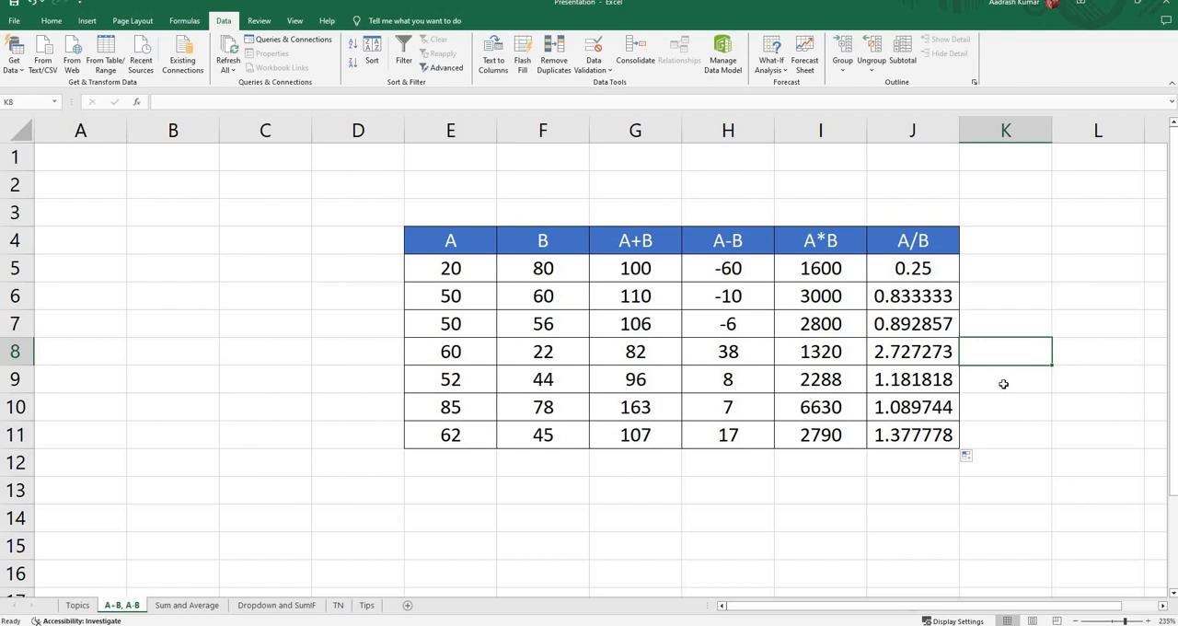
# Step: Examine the A+B and A-B formulas of the first data row in cells G5 and H5
pyautogui.click(1010, 281)
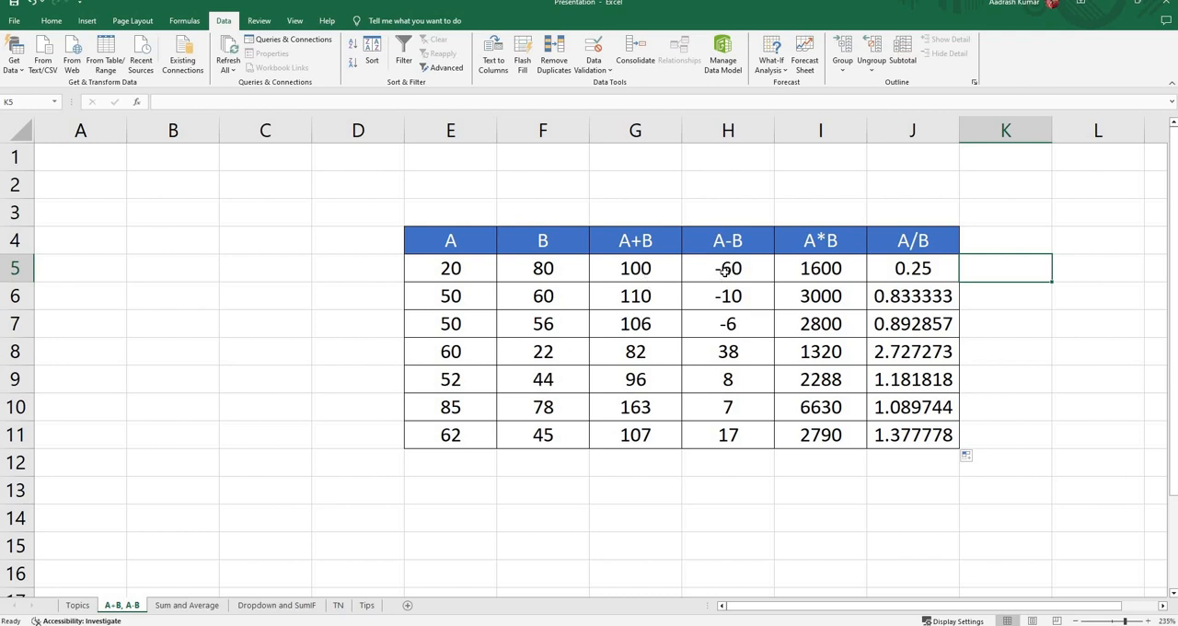
pyautogui.click(637, 269)
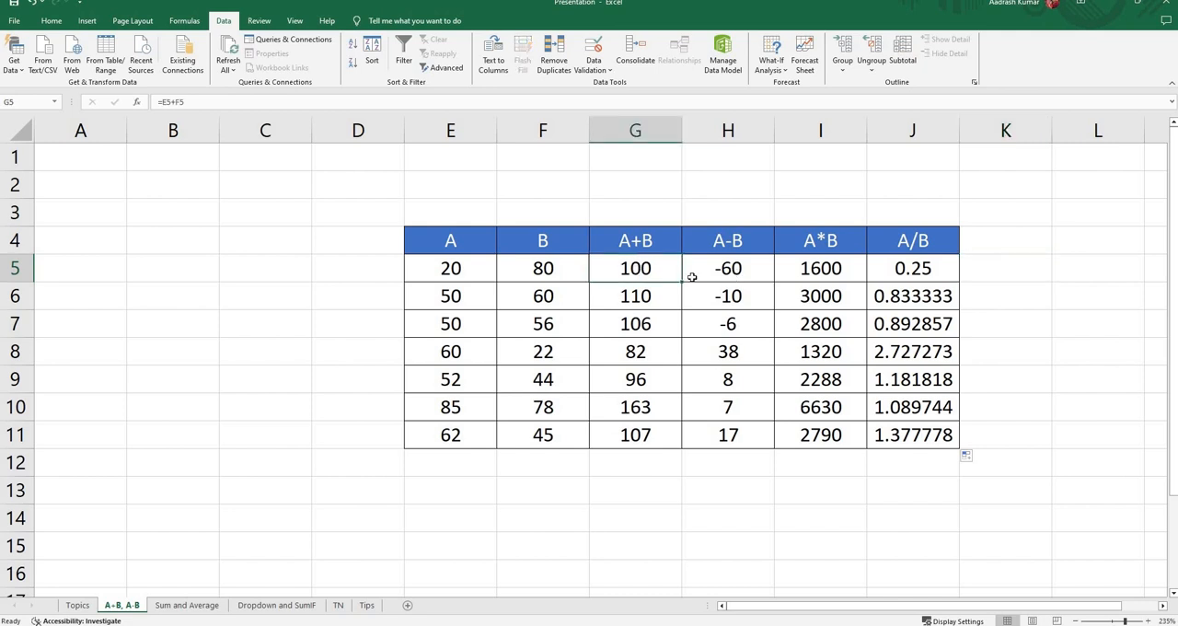
pyautogui.click(691, 276)
pyautogui.click(665, 275)
pyautogui.click(699, 276)
pyautogui.click(670, 272)
pyautogui.click(705, 262)
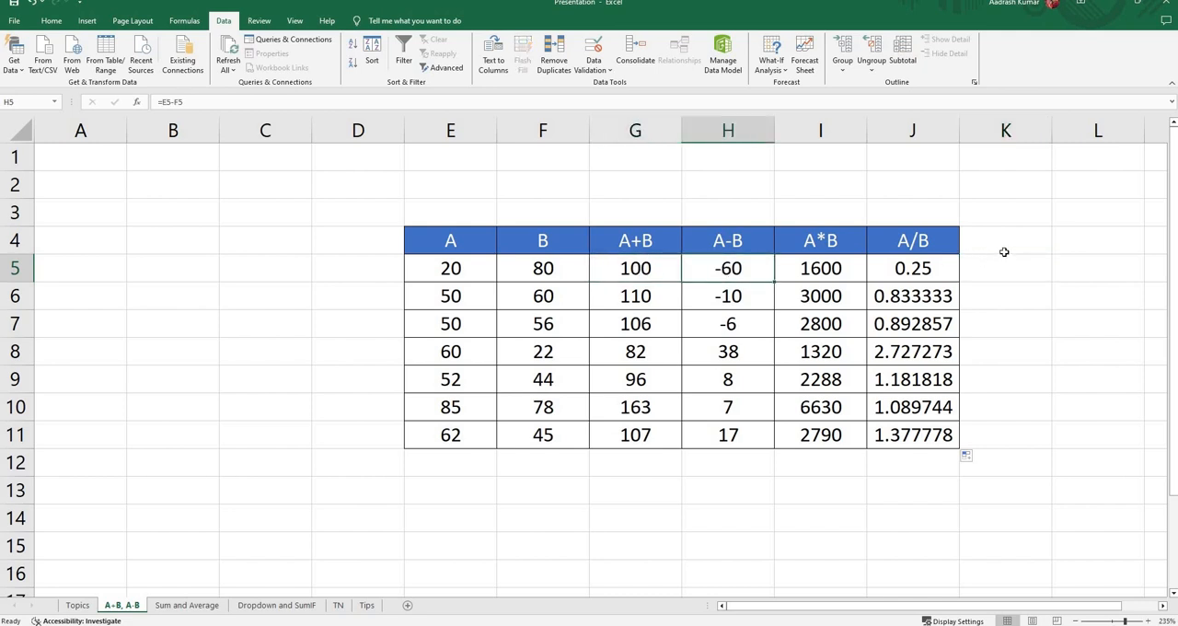
# Step: Enter the column header (A+B)+(A-B) in cell K4, beside the A/B header
pyautogui.click(1003, 248)
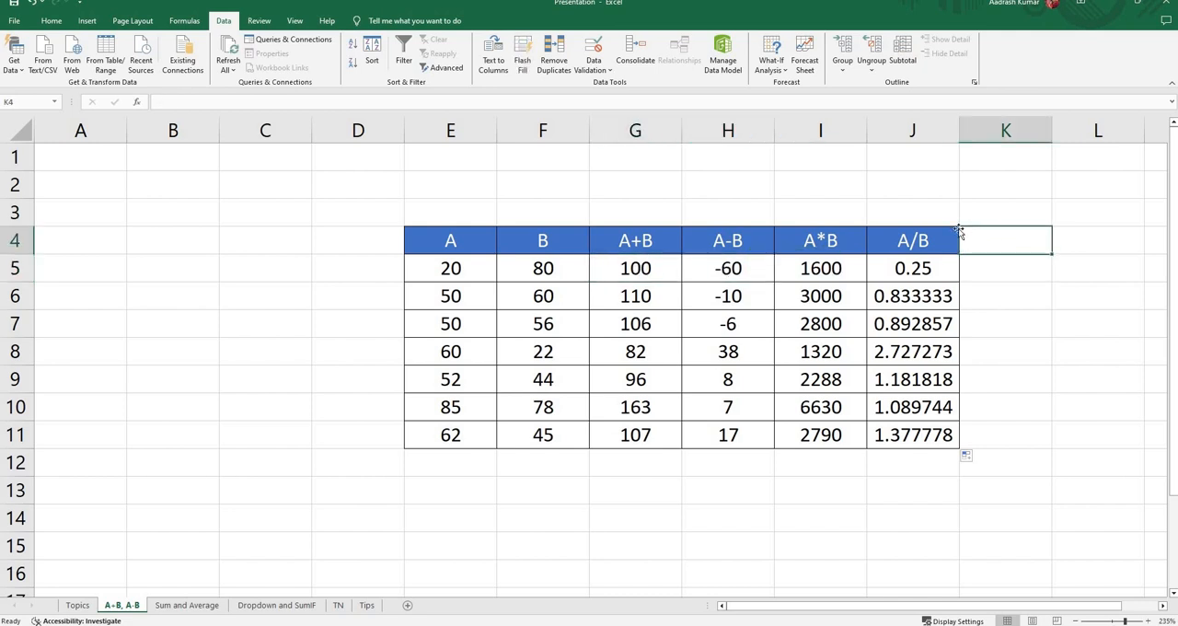
pyautogui.write('(')
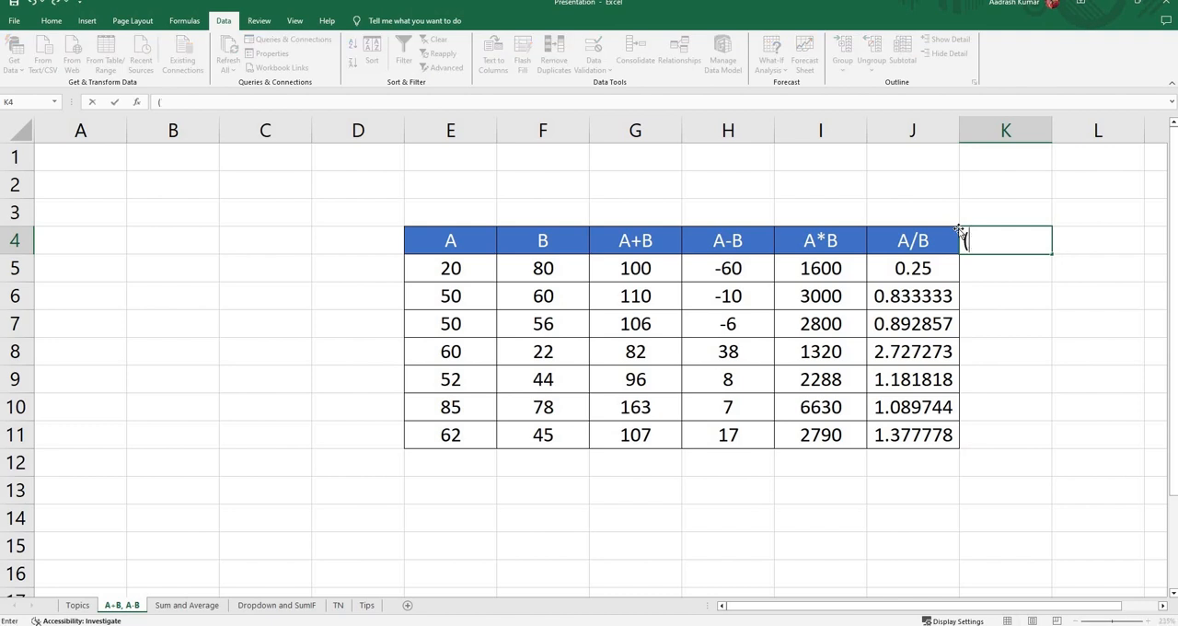
pyautogui.write('A+B)+(A_B')
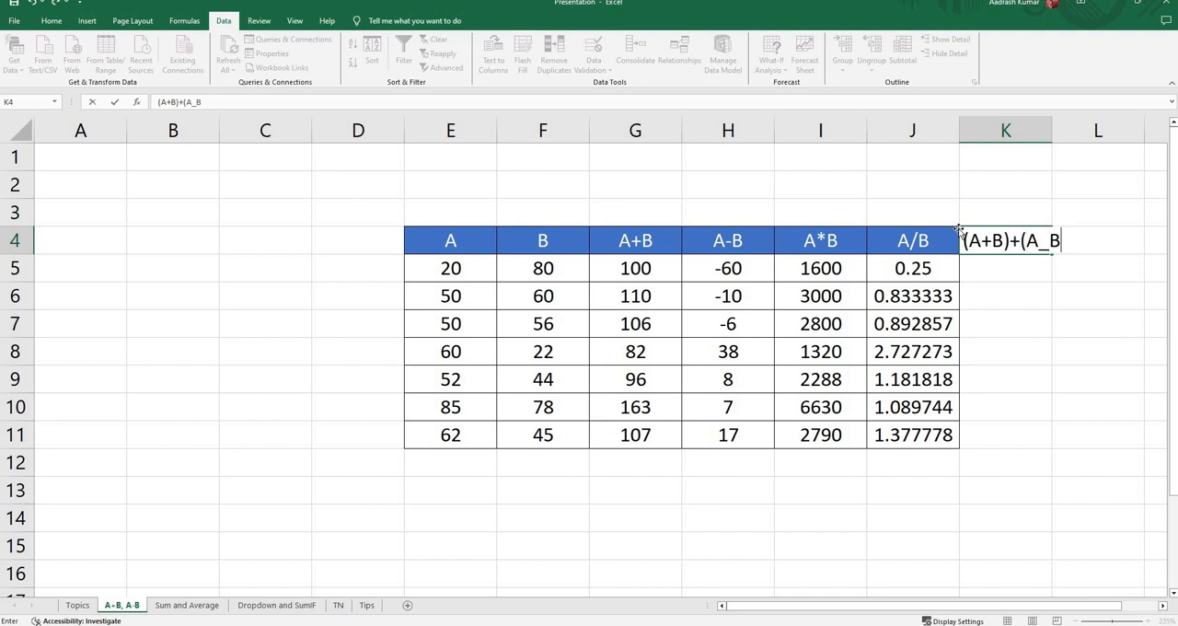
pyautogui.press('BackSpace')
pyautogui.press('BackSpace')
pyautogui.write('-B)')
pyautogui.press('Return')
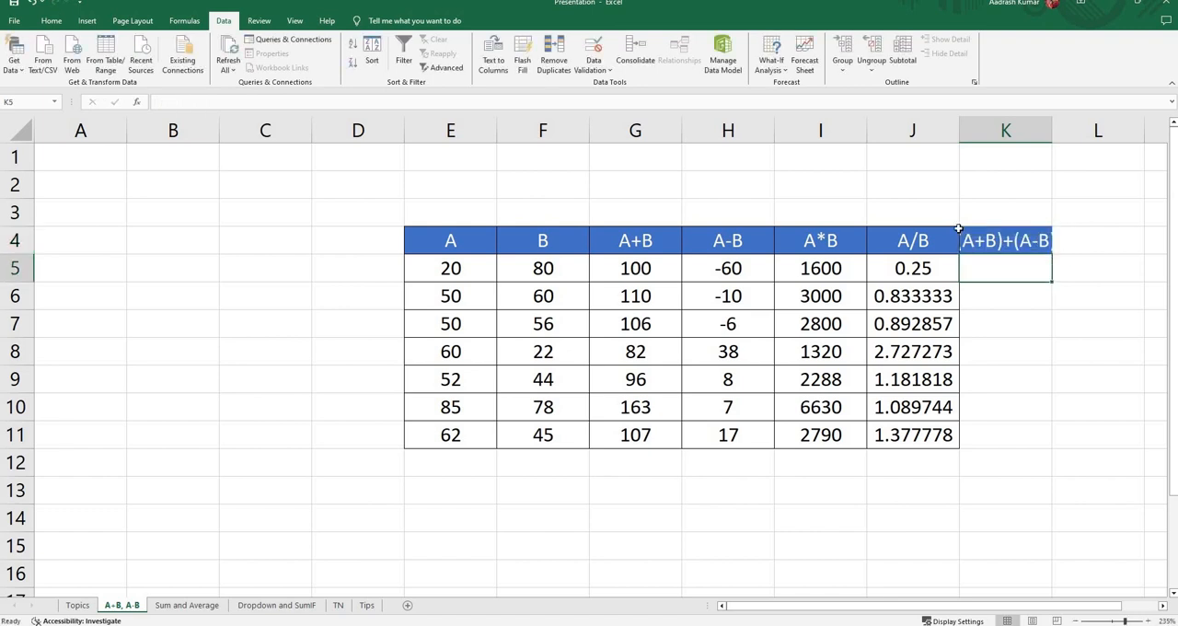
# Step: Fit column K to its header's width and enter the formula =G5+H5 in cell K5
pyautogui.doubleClick(1050, 120)
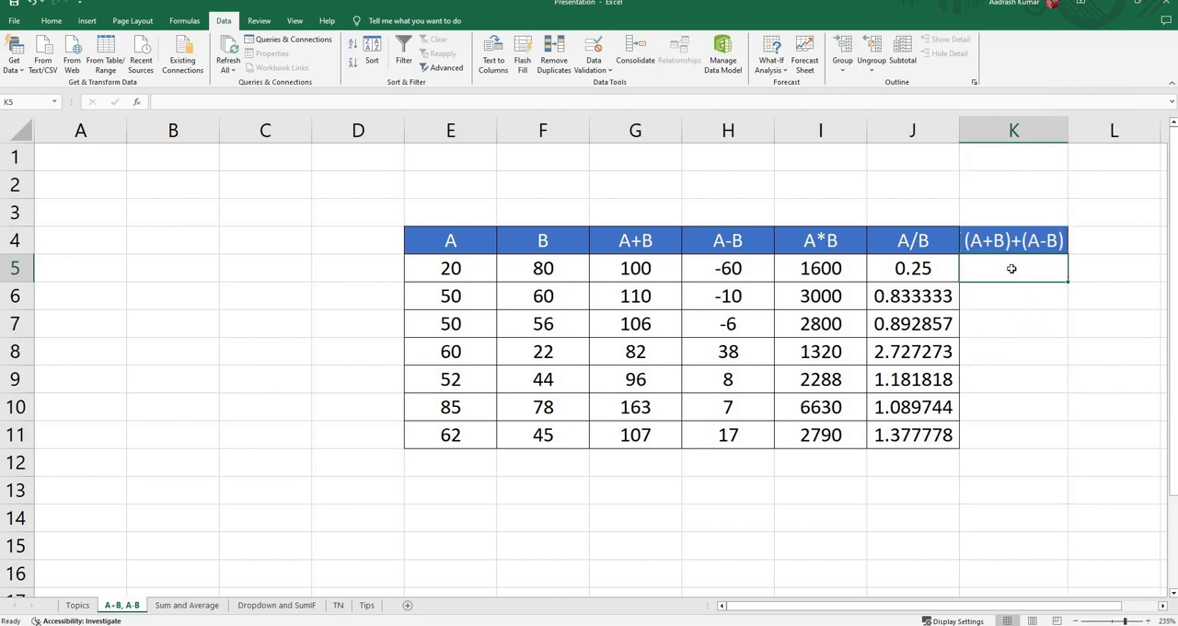
pyautogui.write('=')
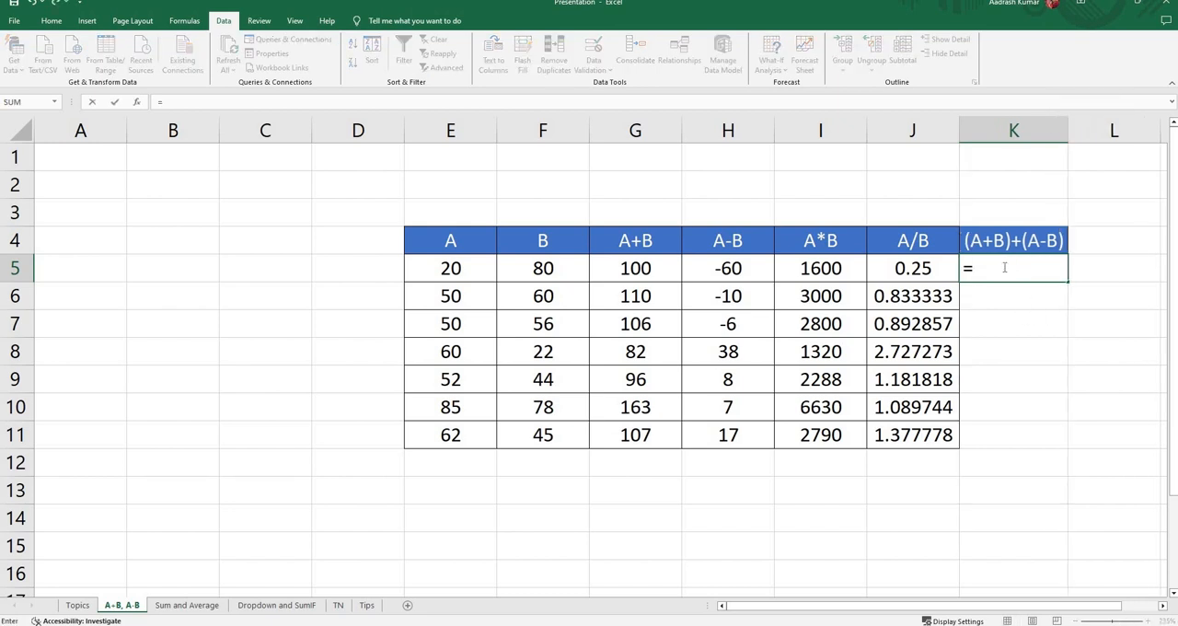
pyautogui.click(639, 270)
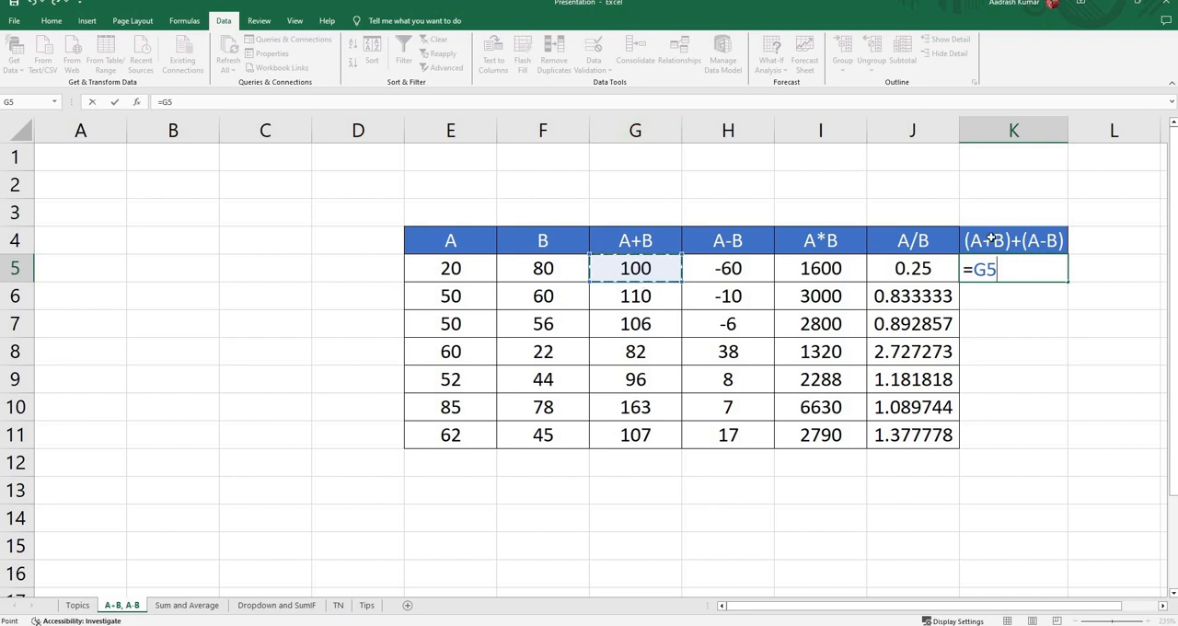
pyautogui.write('+')
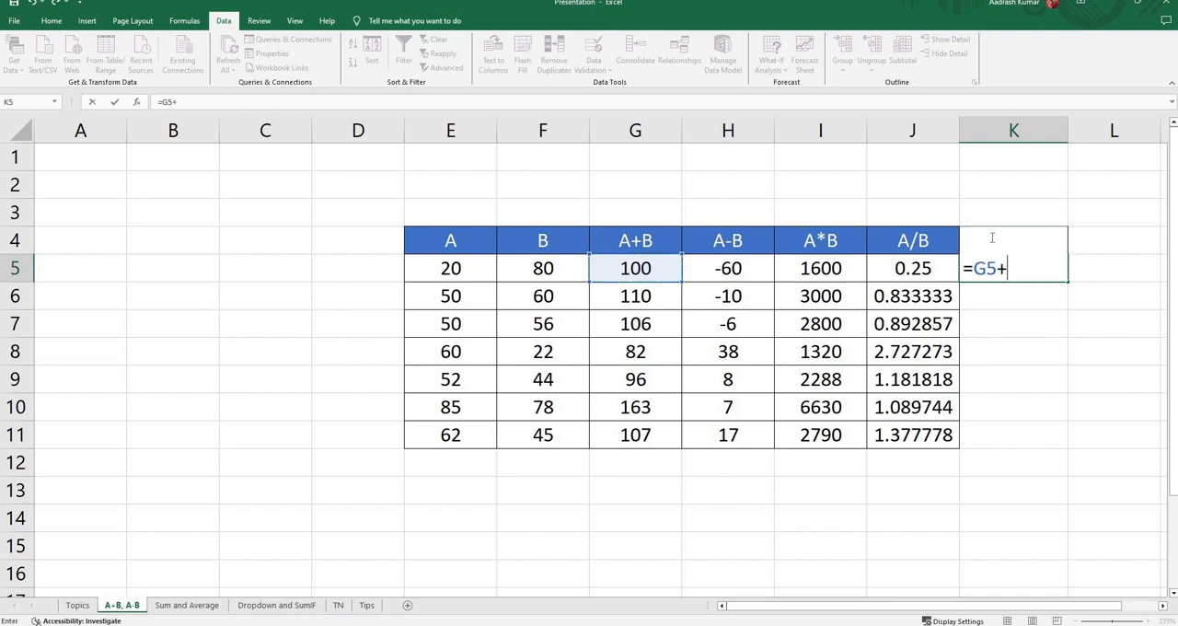
pyautogui.click(735, 268)
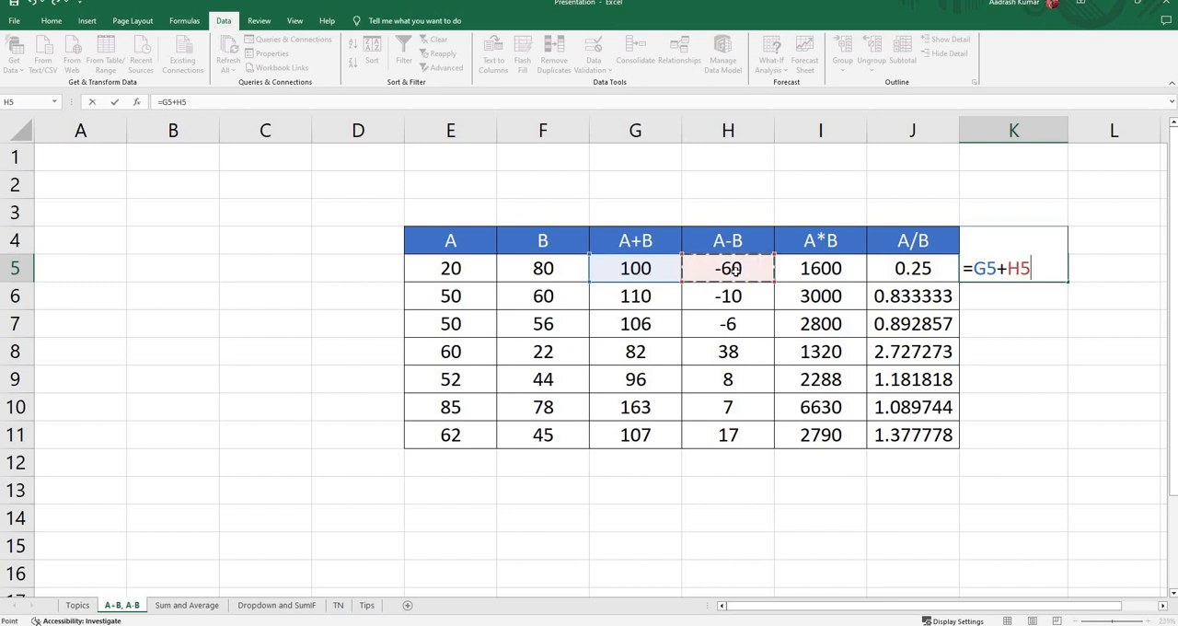
pyautogui.press('Return')
# Step: Review the (A+B)+(A-B) formula in cell K5 and fill it down through cell K11
pyautogui.click(1047, 274)
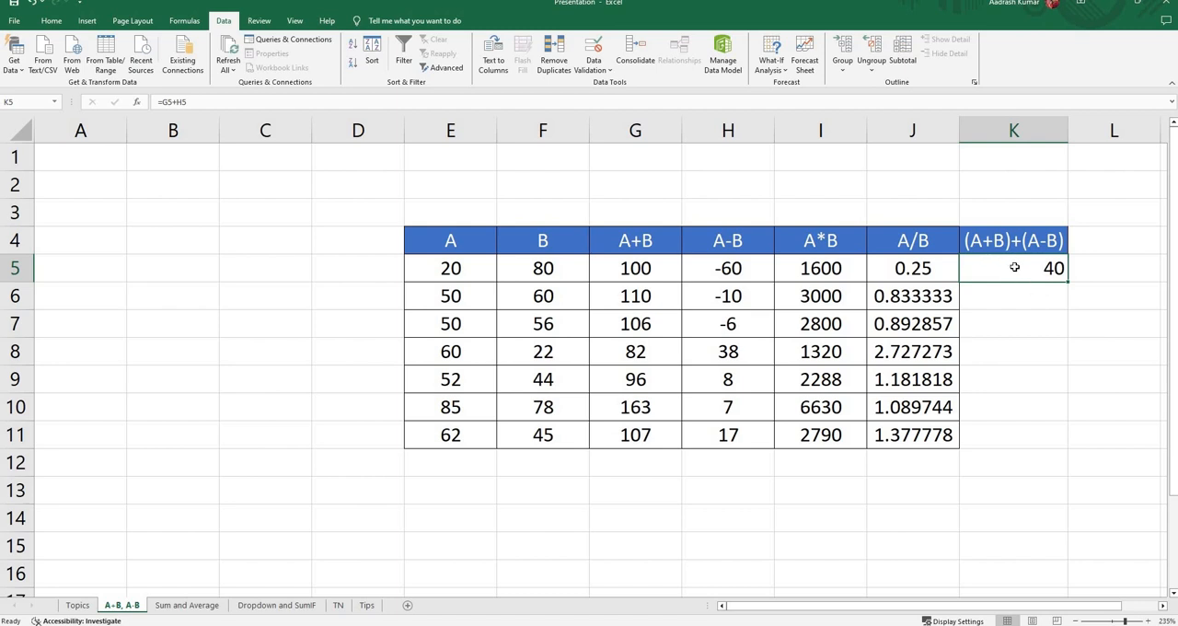
pyautogui.doubleClick(1014, 266)
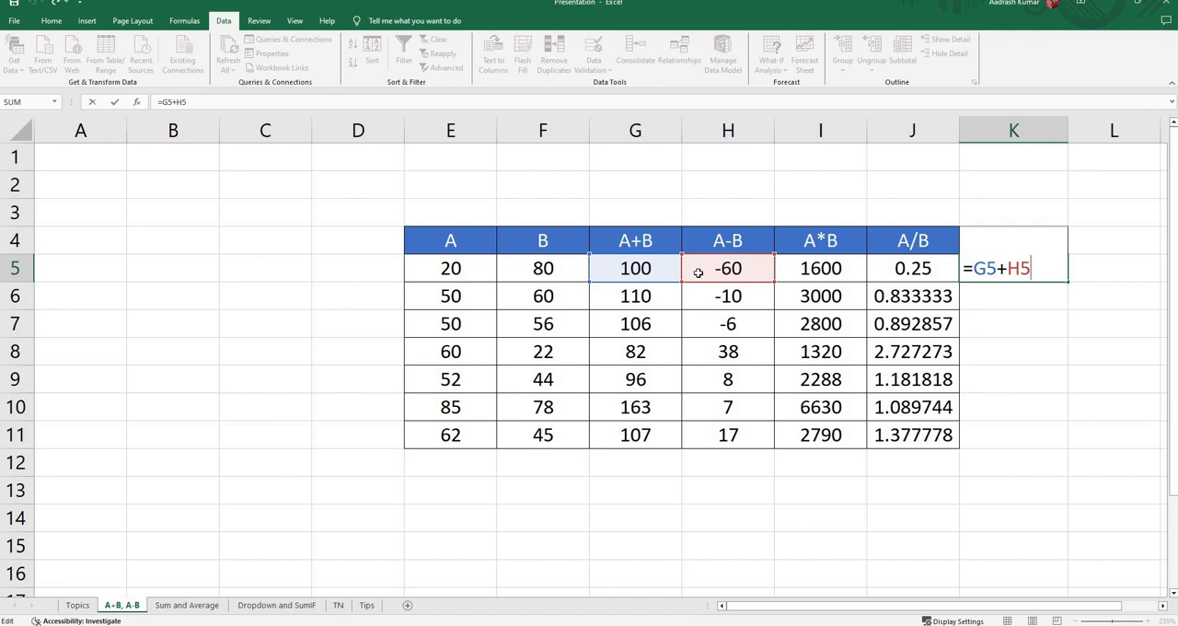
pyautogui.press('Return')
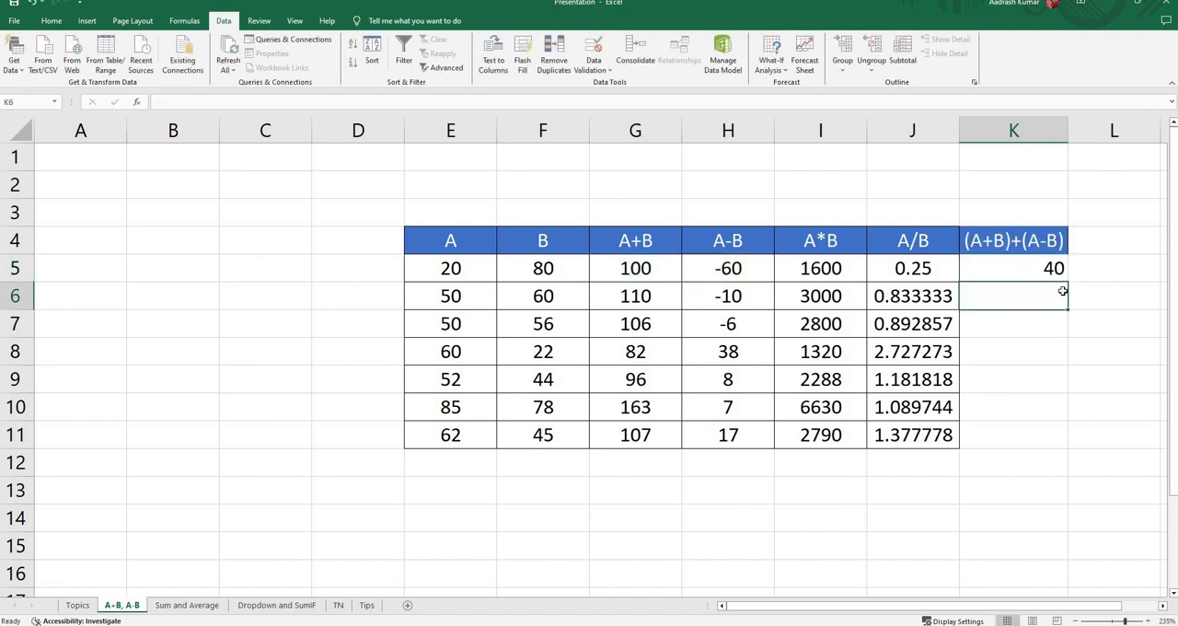
pyautogui.click(1032, 272)
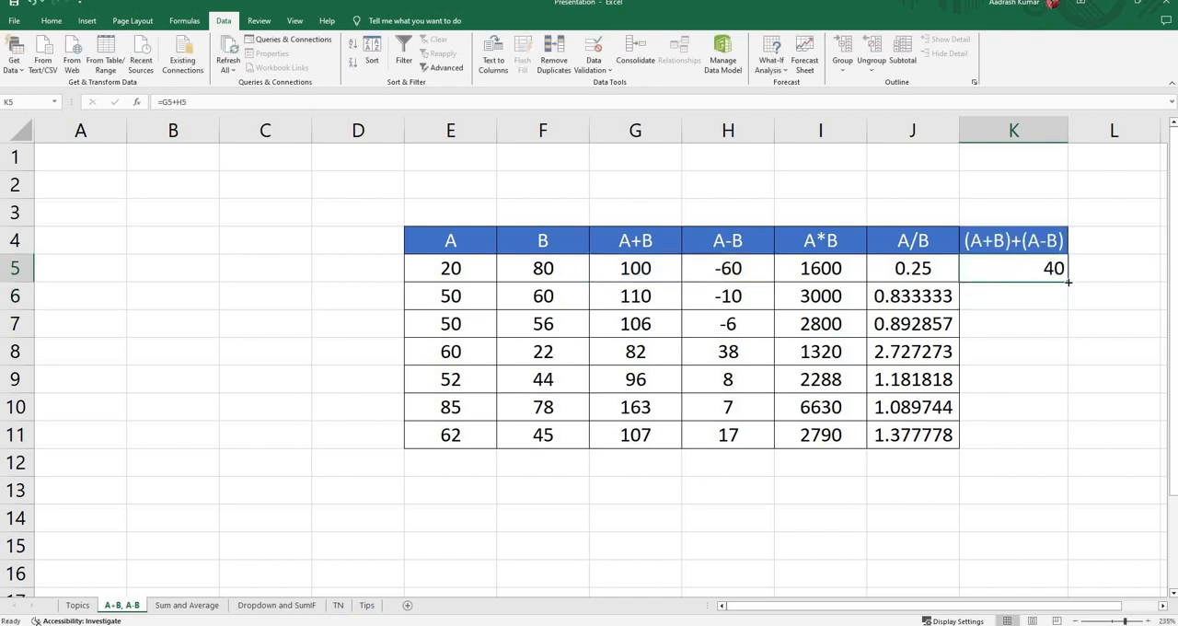
pyautogui.moveTo(1068, 282); pyautogui.dragTo(1044, 441)
pyautogui.click(1106, 347)
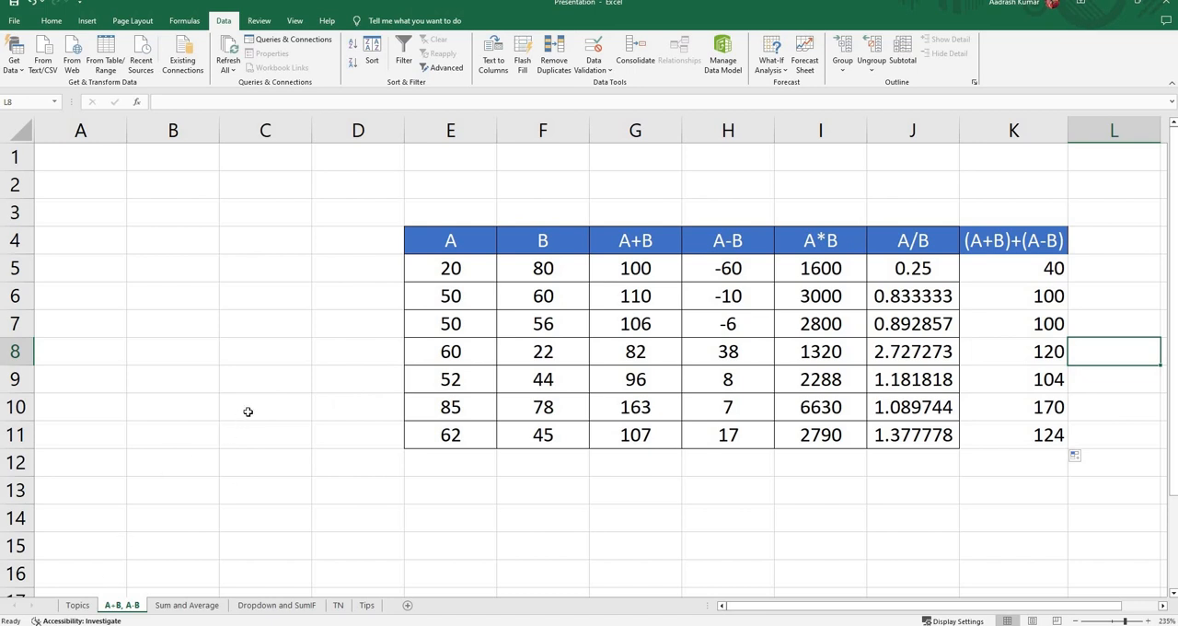
# Step: Go to the Sum and Average sheet and clear the student totals in cells F3 to F12
pyautogui.click(79, 604)
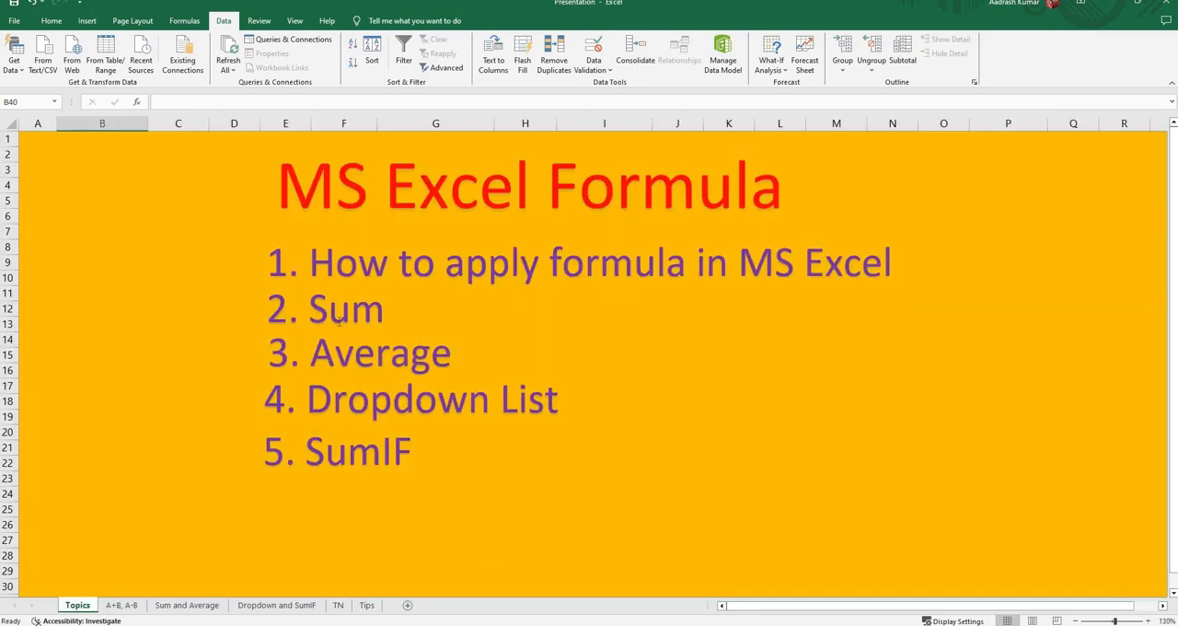
pyautogui.click(187, 606)
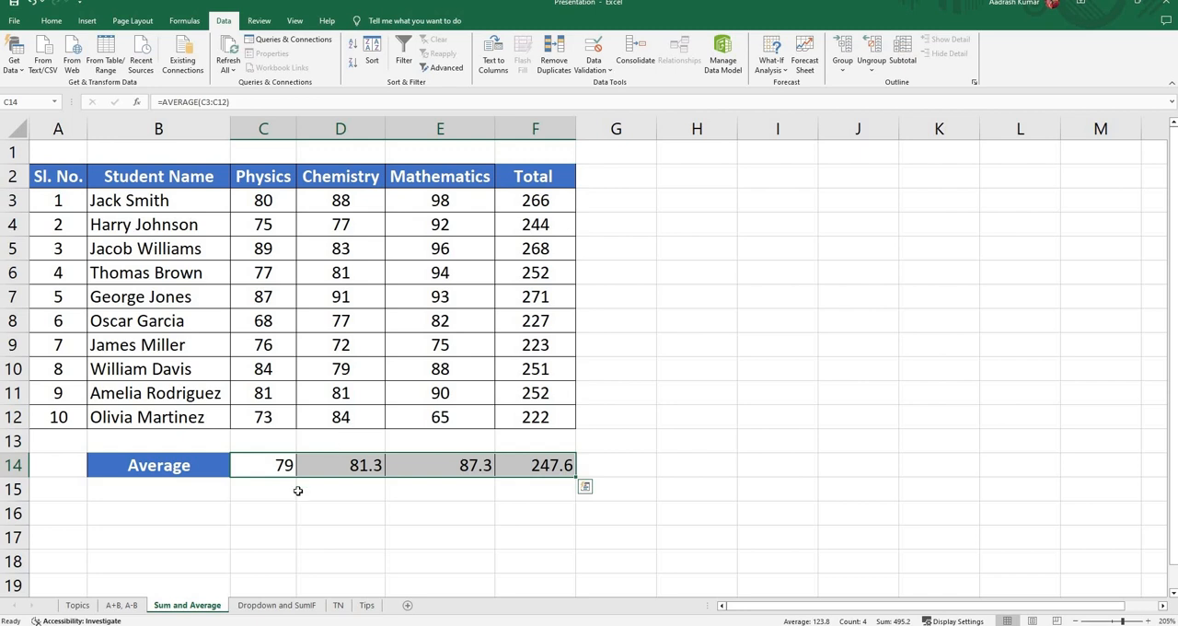
pyautogui.click(267, 466)
pyautogui.moveTo(535, 201); pyautogui.dragTo(538, 416)
pyautogui.press('Delete')
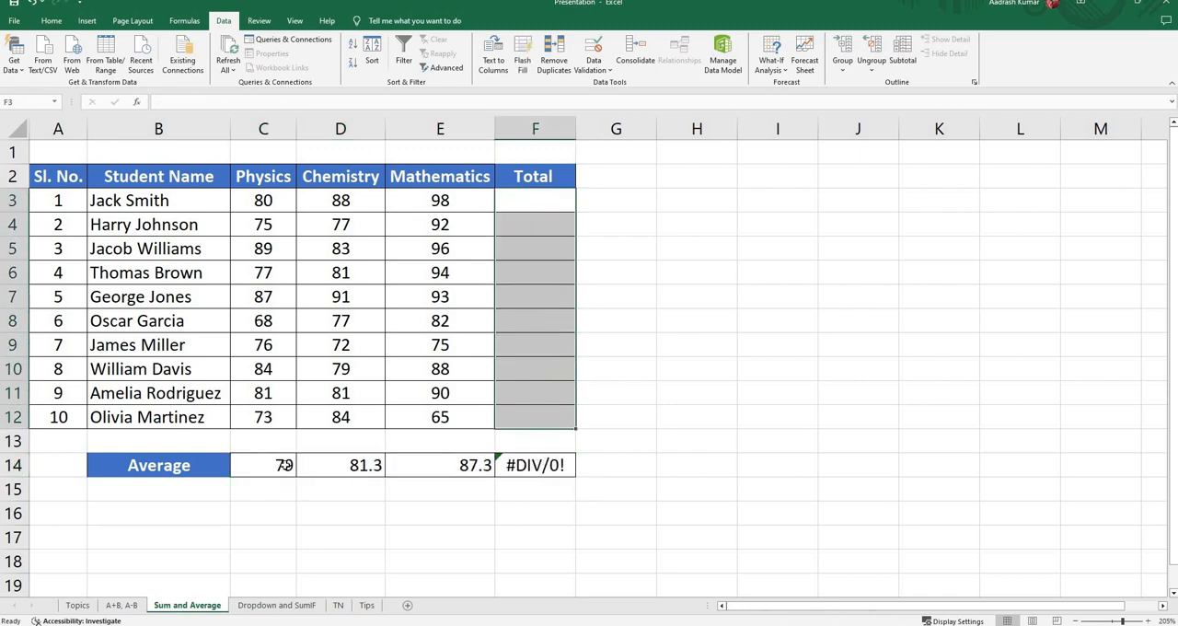
# Step: Clear the values of the Average row in cells C14 to F14
pyautogui.click(284, 465)
pyautogui.keyDown('shift'); pyautogui.click(518, 466); pyautogui.keyUp('shift')
pyautogui.press('Delete')
pyautogui.click(615, 272)
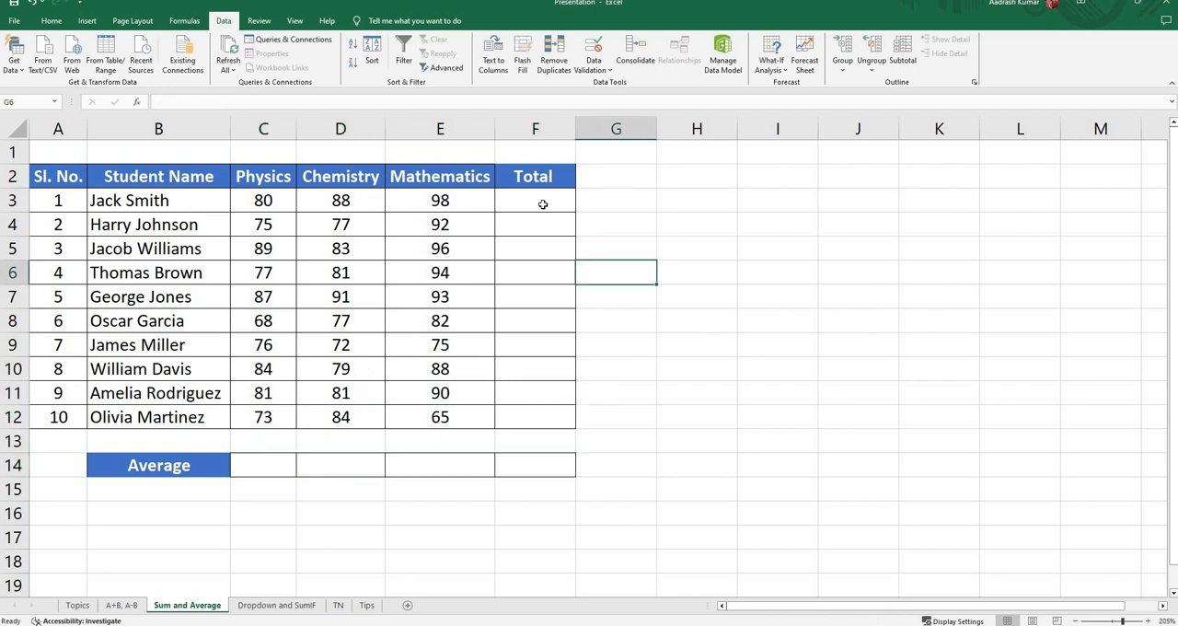
# Step: Add the first student's Physics, Chemistry and Mathematics marks in cell F3 with the formula =C3+D3+E3
pyautogui.click(538, 203)
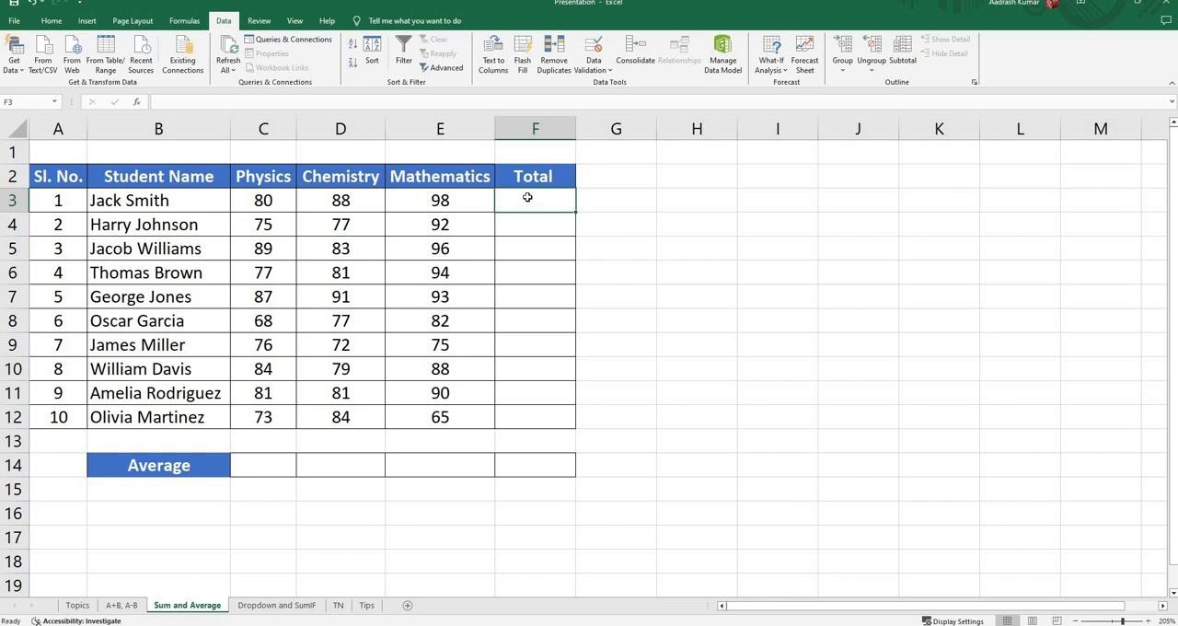
pyautogui.write('=')
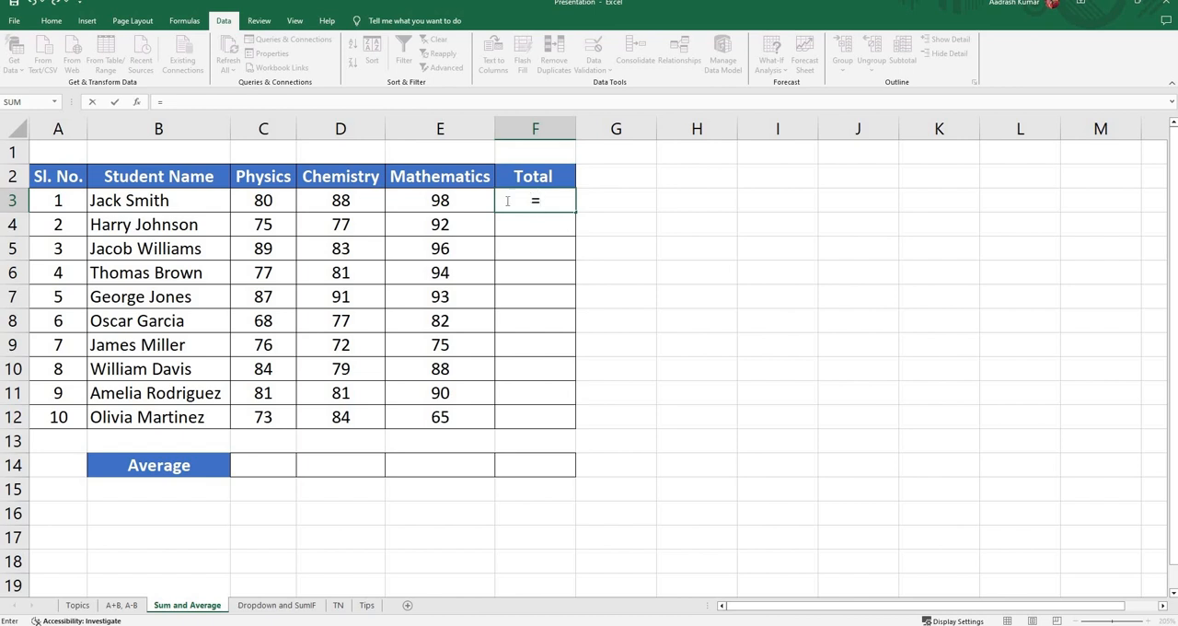
pyautogui.click(264, 200)
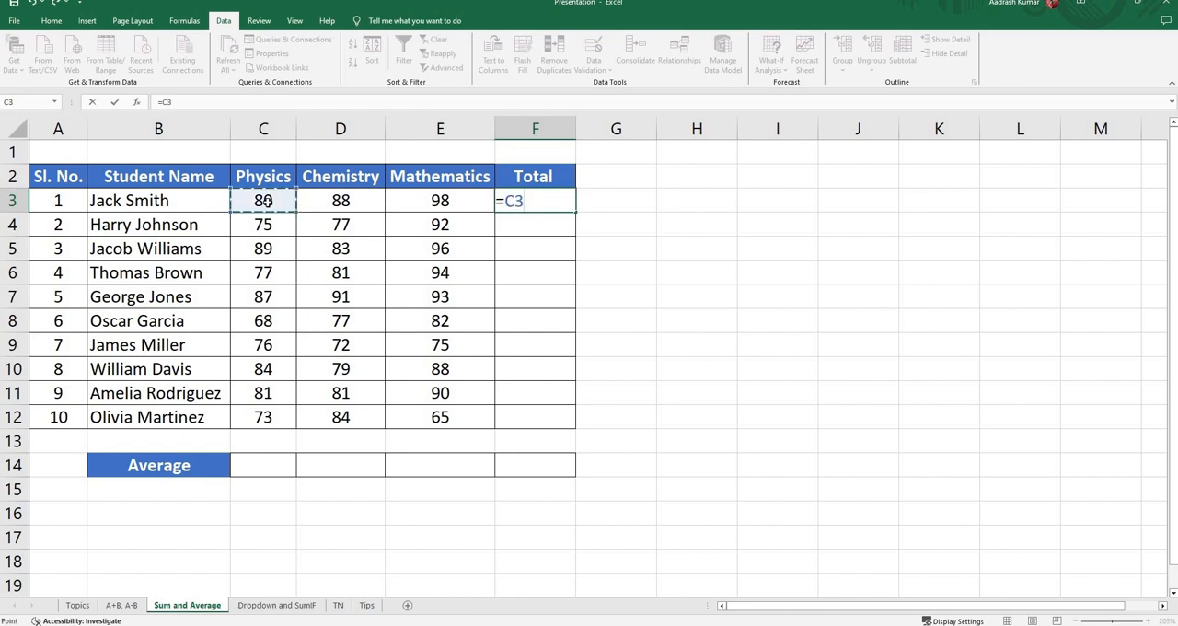
pyautogui.write('+')
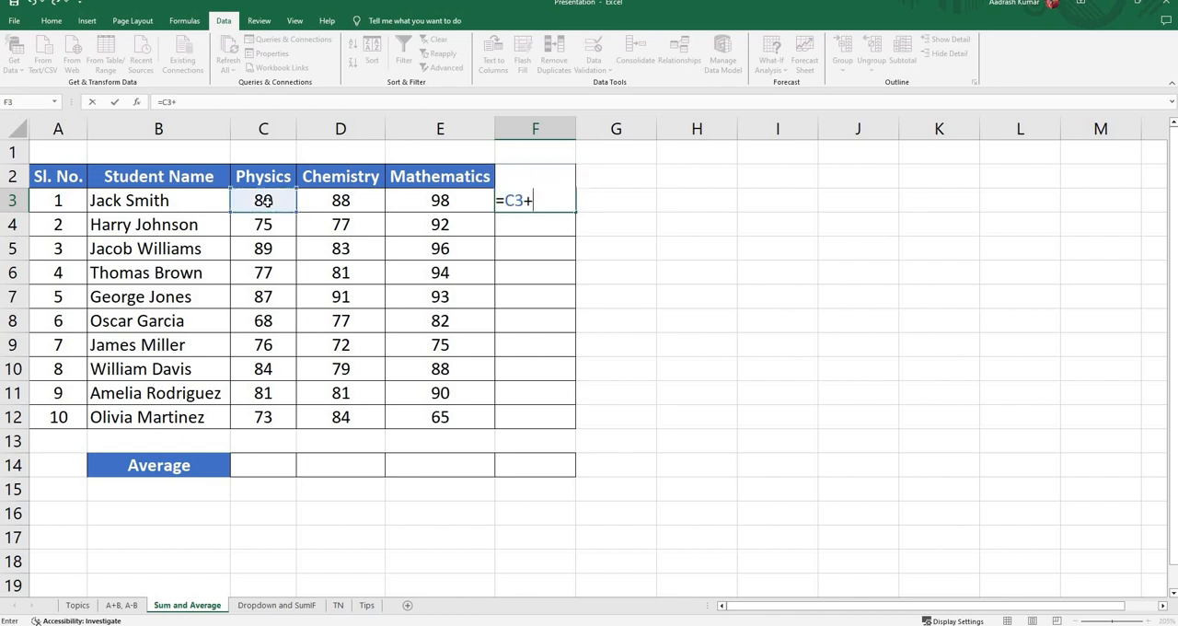
pyautogui.click(336, 201)
pyautogui.write('+')
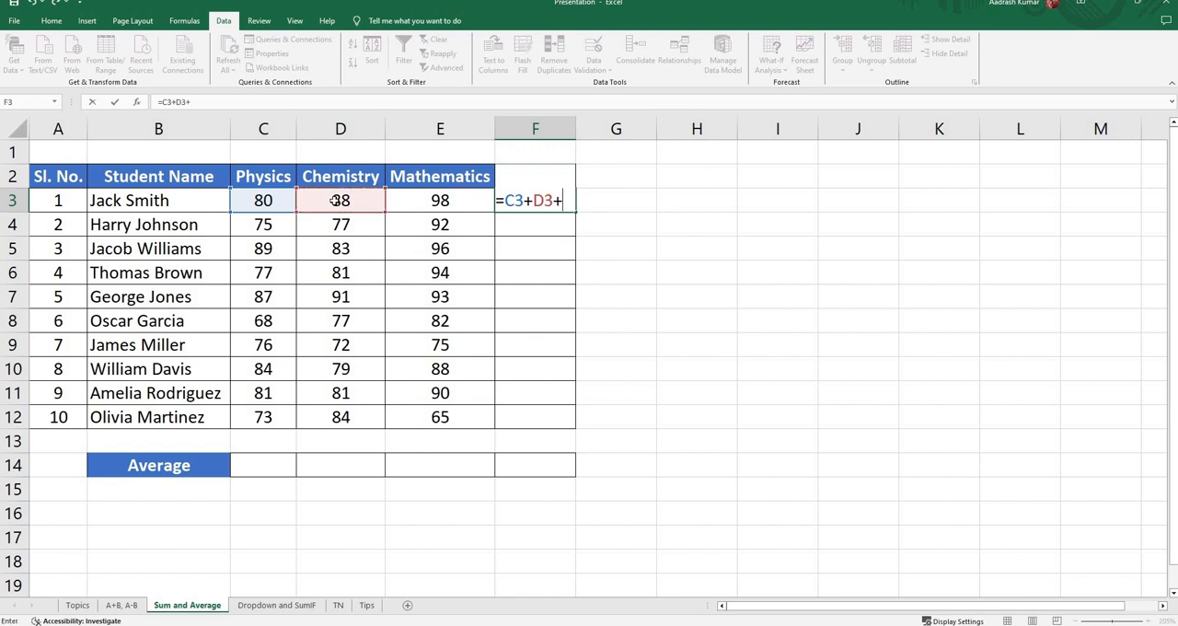
pyautogui.click(440, 203)
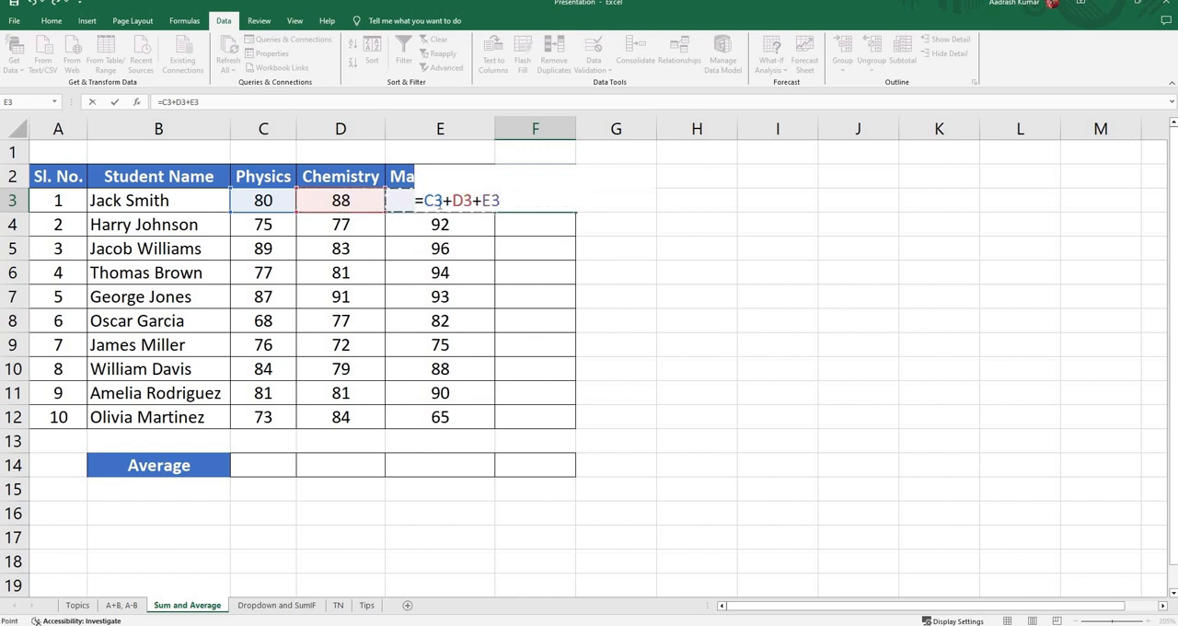
pyautogui.press('Return')
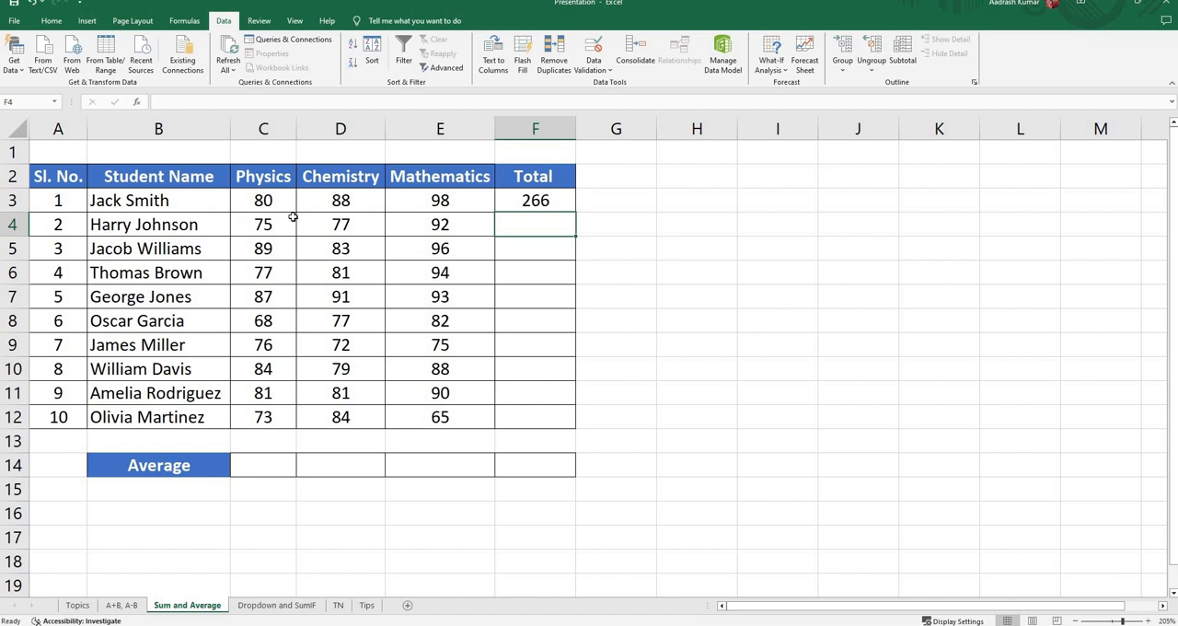
# Step: Replace the first student's total formula in cell F3 with =SUM(C3:E3)
pyautogui.click(546, 203)
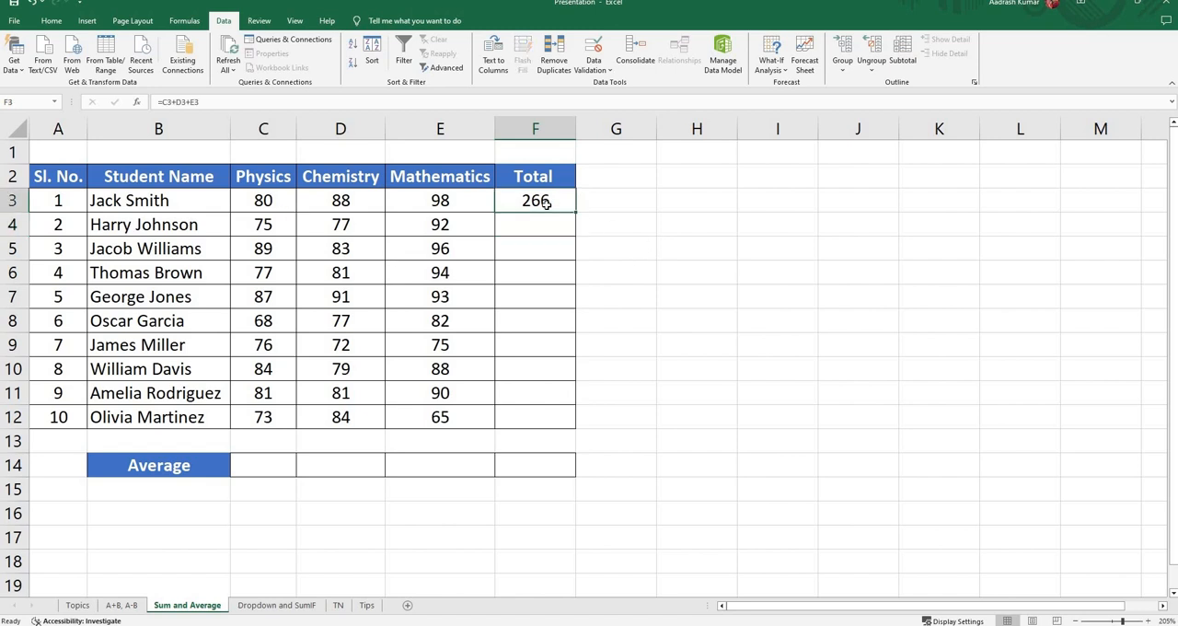
pyautogui.press('Delete')
pyautogui.write('=')
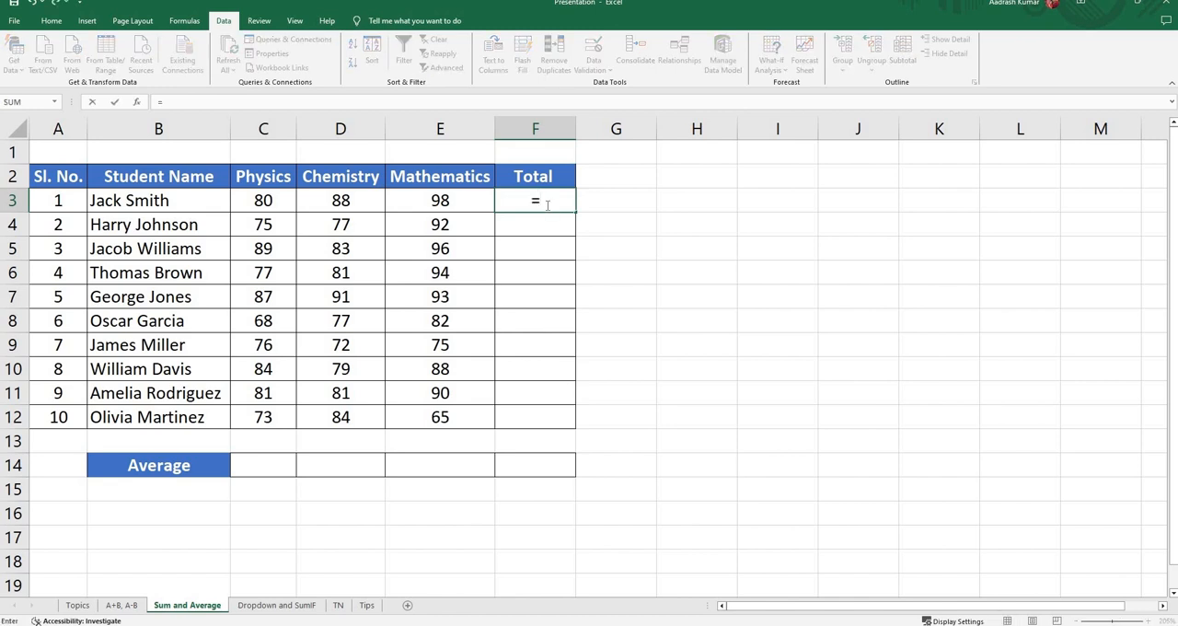
pyautogui.write('su')
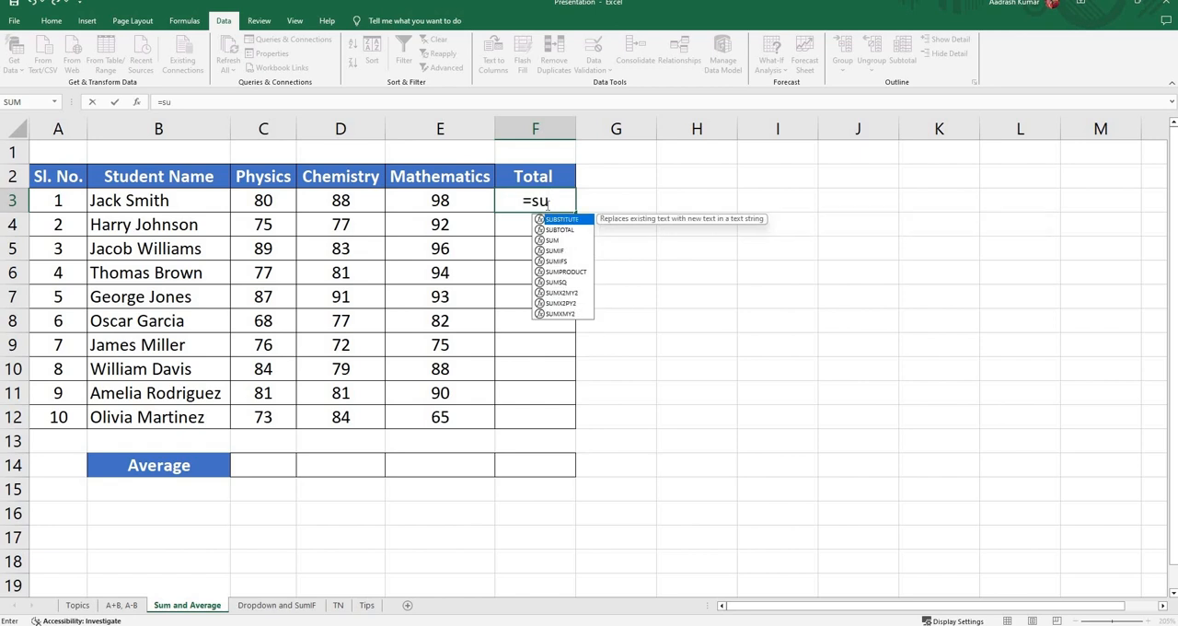
pyautogui.write('m')
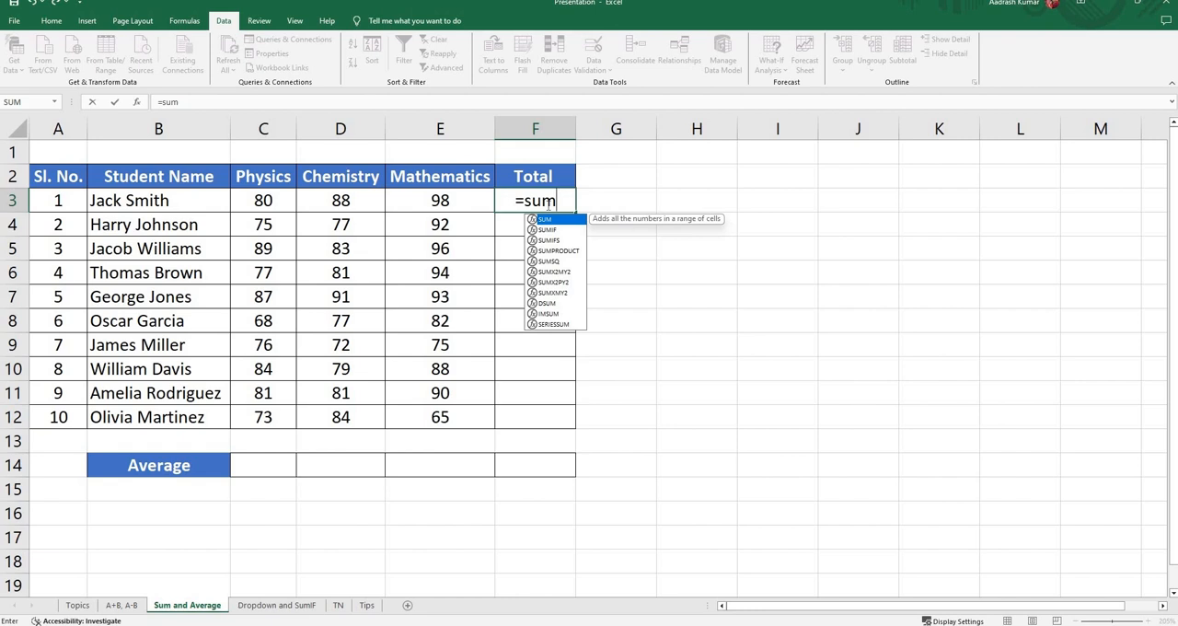
pyautogui.write('(')
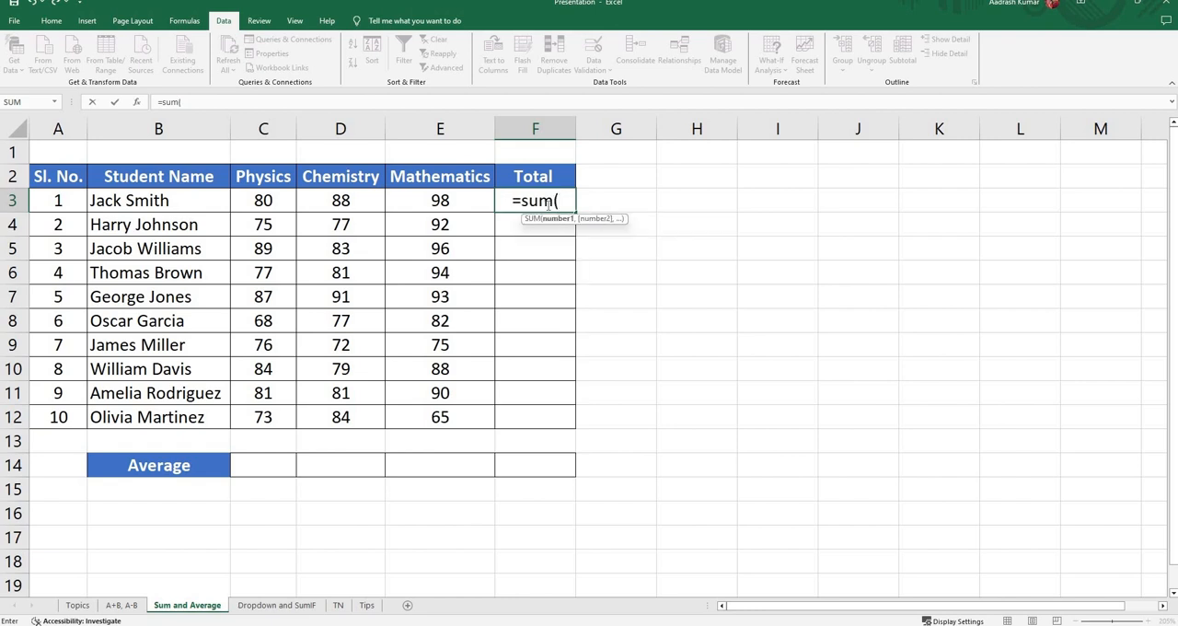
pyautogui.press('BackSpace')
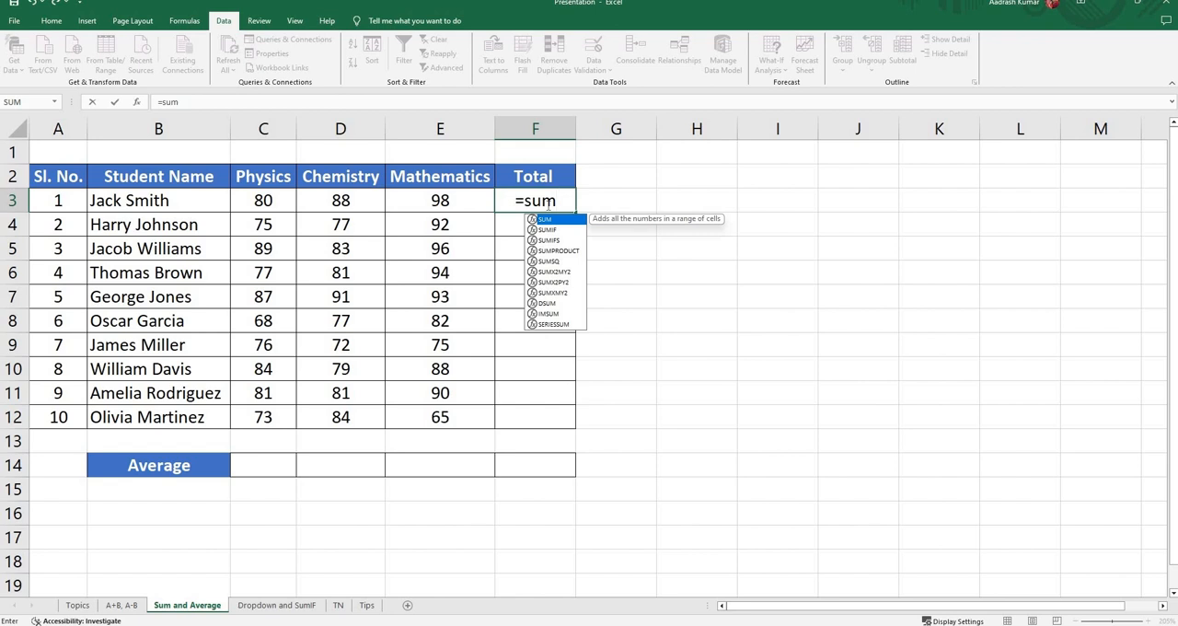
pyautogui.press('Tab')
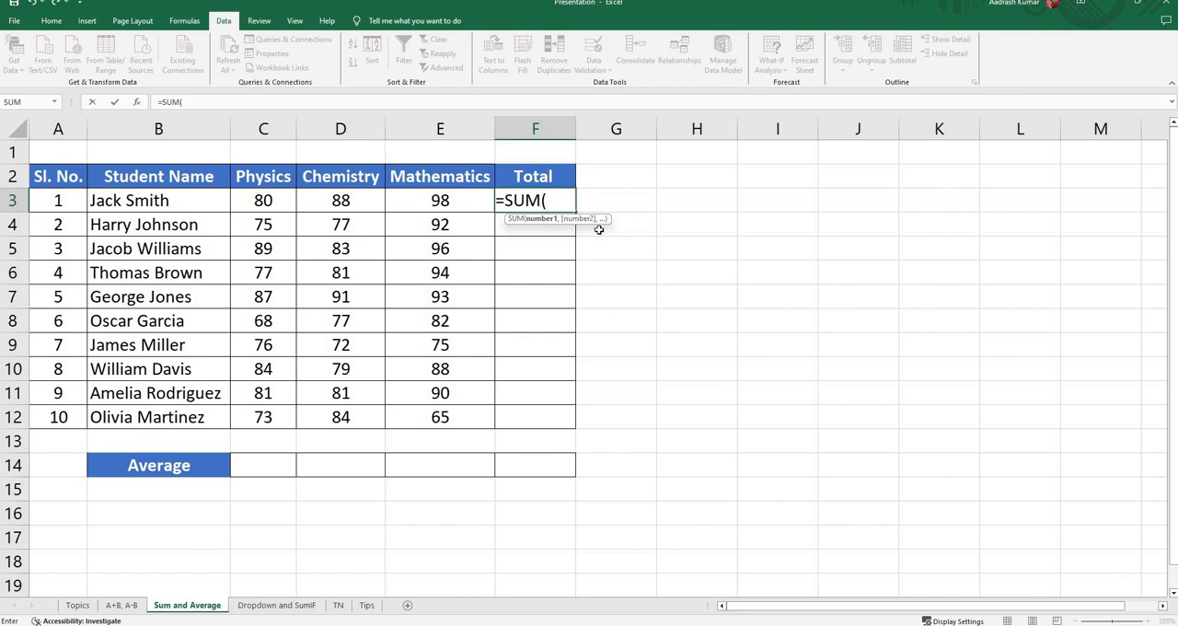
pyautogui.moveTo(264, 200); pyautogui.dragTo(423, 200)
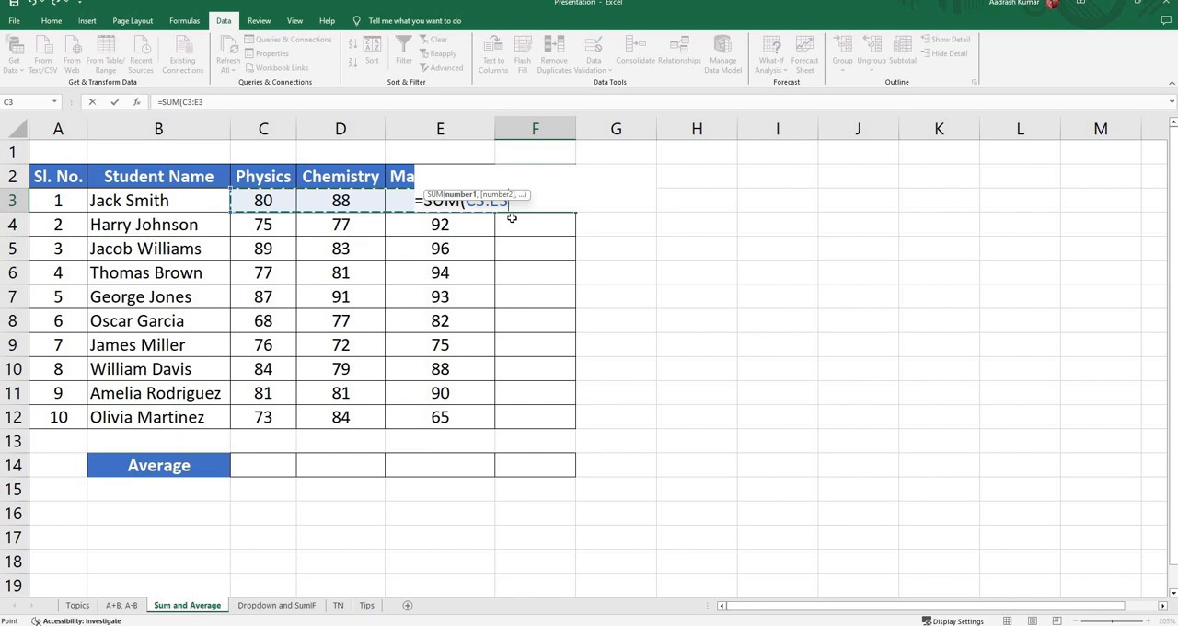
pyautogui.write(')')
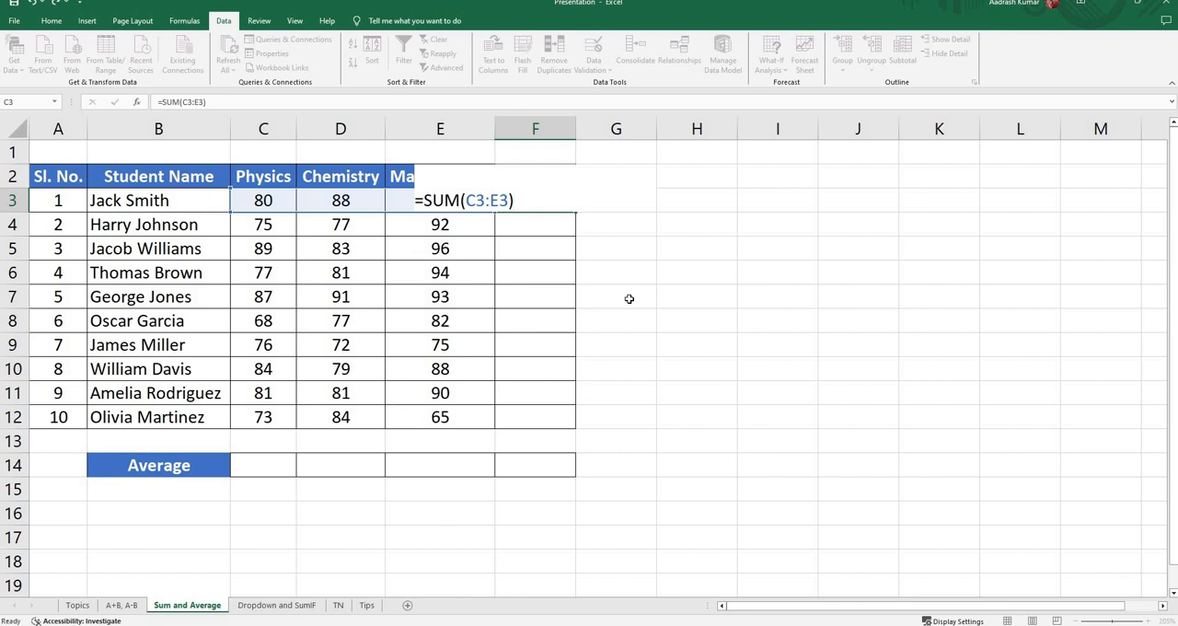
pyautogui.press('Return')
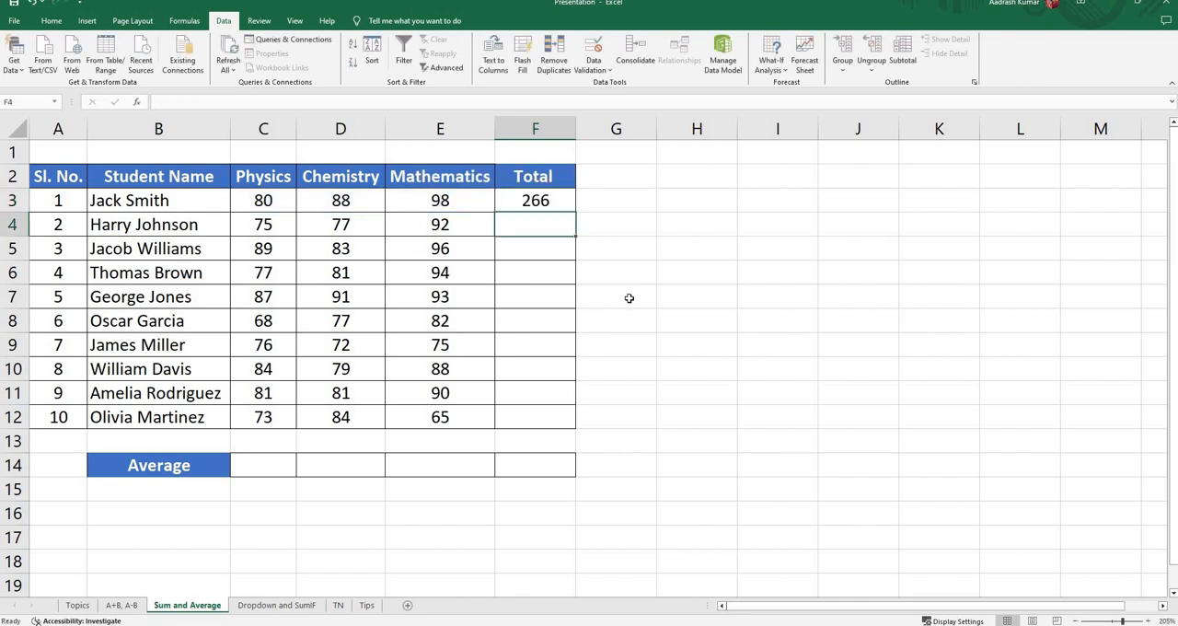
# Step: Copy the first student's total formula from cell F3 into cells F4 to F12
pyautogui.click(538, 200)
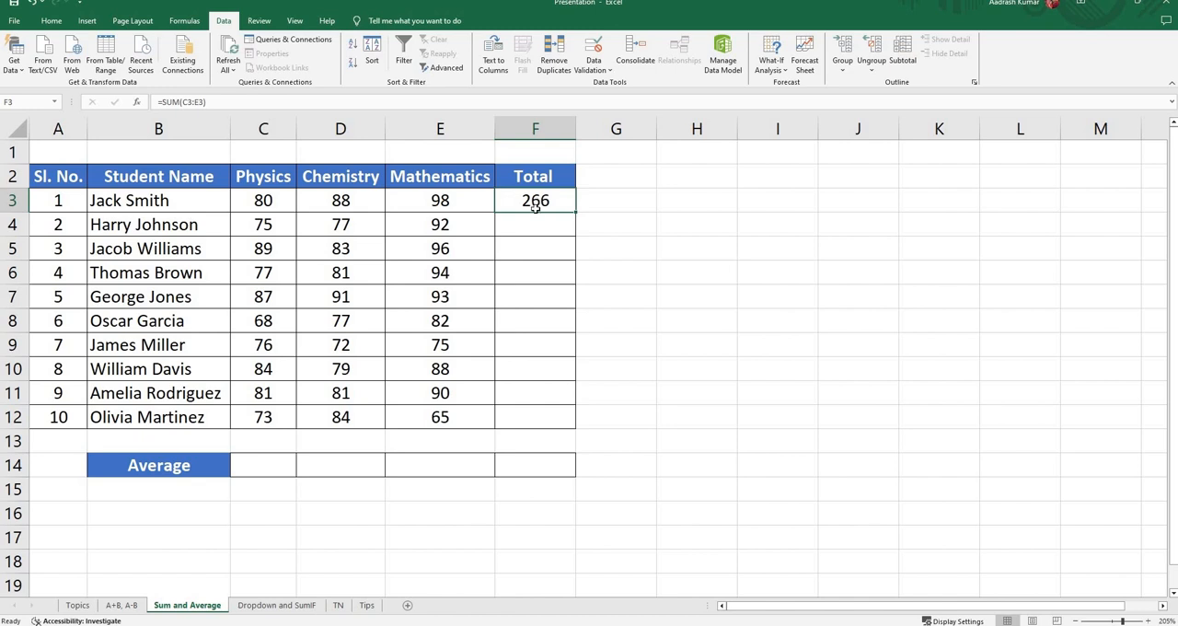
pyautogui.click(156, 230)
pyautogui.click(153, 257)
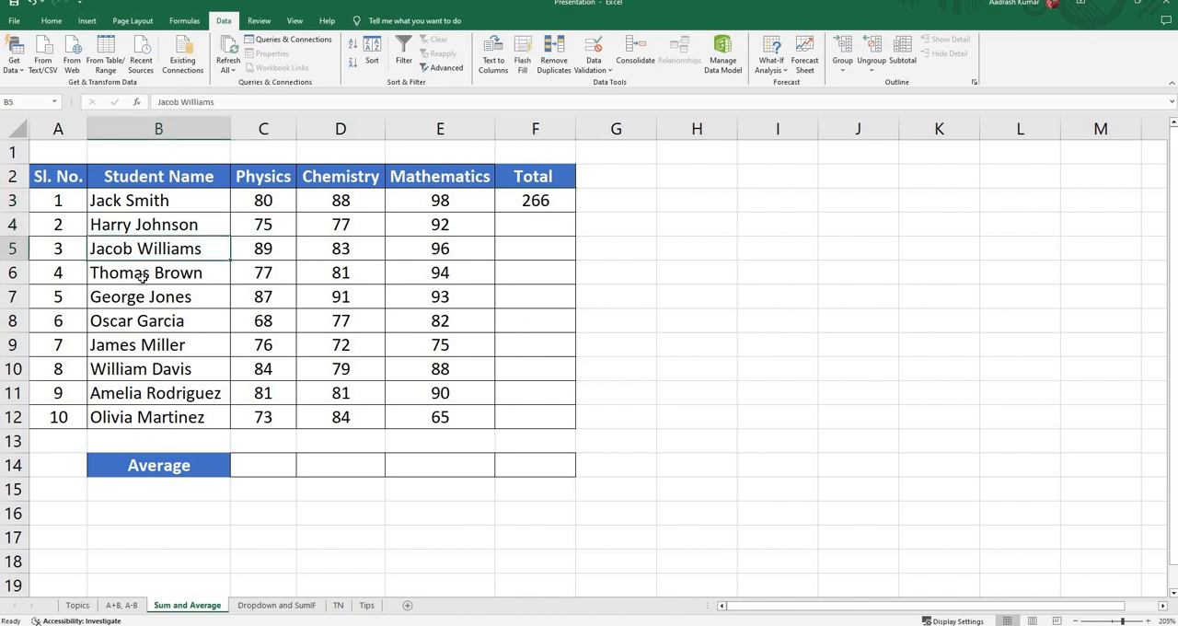
pyautogui.click(143, 276)
pyautogui.click(529, 199)
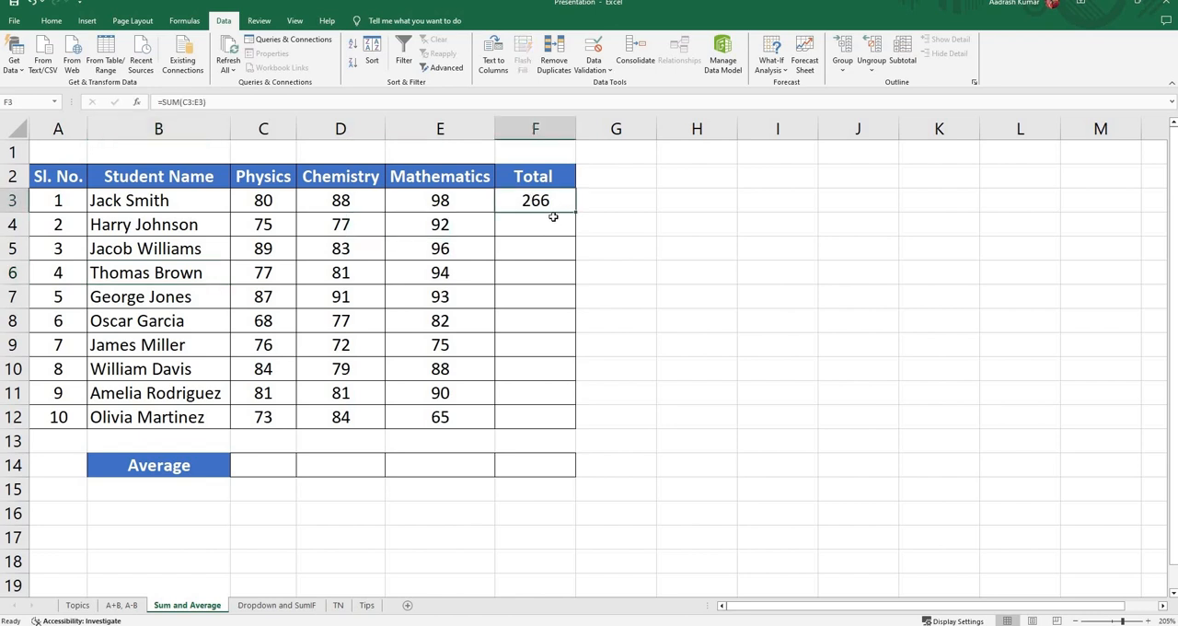
pyautogui.hotkey('ctrl', 'c')
pyautogui.moveTo(536, 229); pyautogui.dragTo(542, 419)
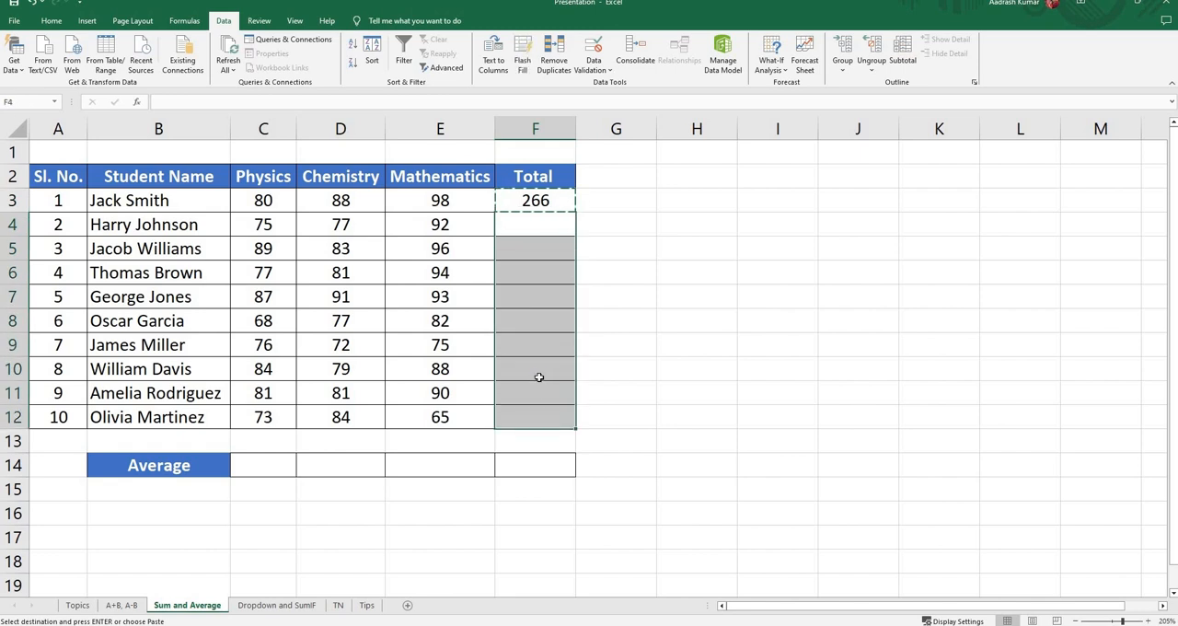
pyautogui.hotkey('ctrl', 'v')
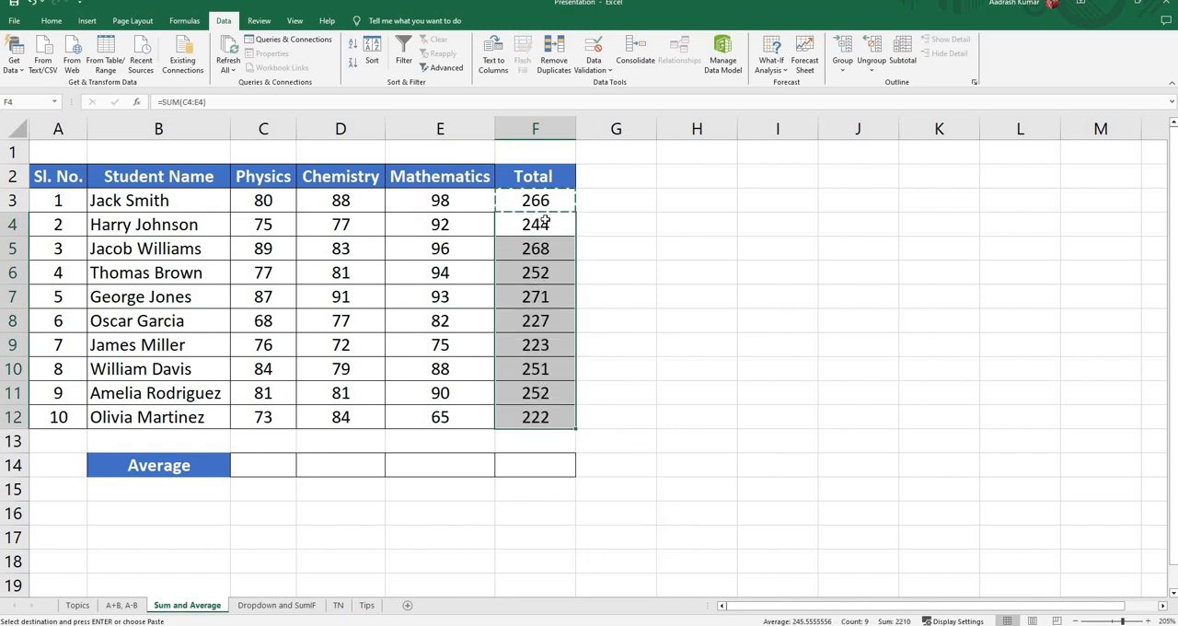
pyautogui.press('Escape')
# Step: Clear the totals in cells F4 to F12 and refill them by extending the SUM formula in F3 down to F12
pyautogui.moveTo(536, 224); pyautogui.dragTo(538, 419)
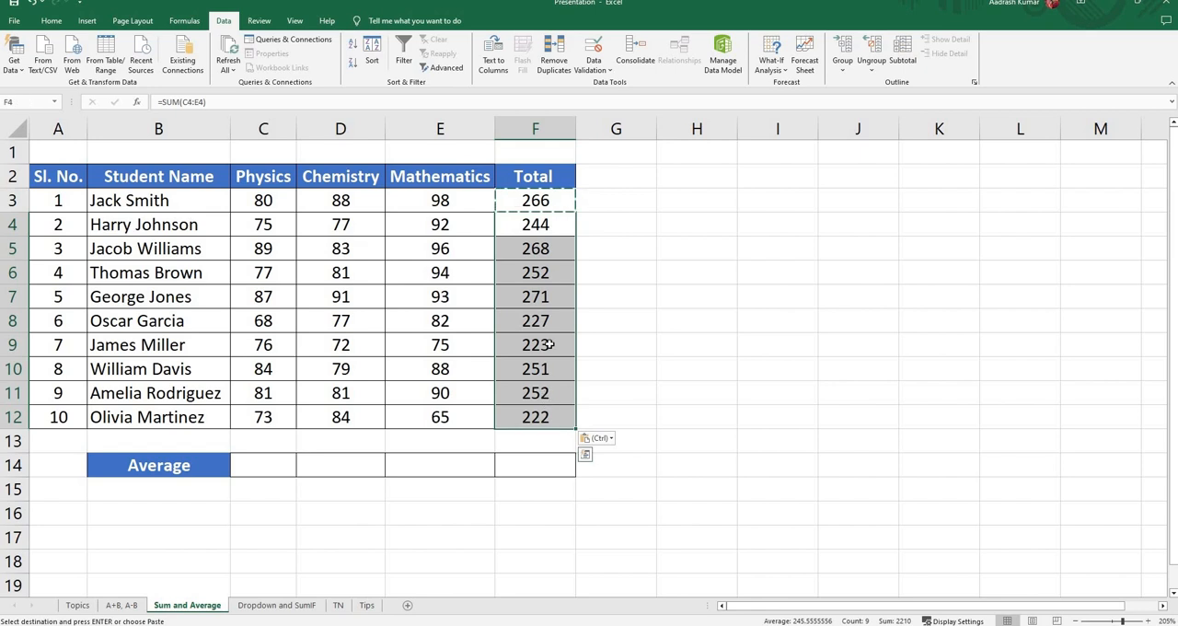
pyautogui.press('Delete')
pyautogui.click(541, 202)
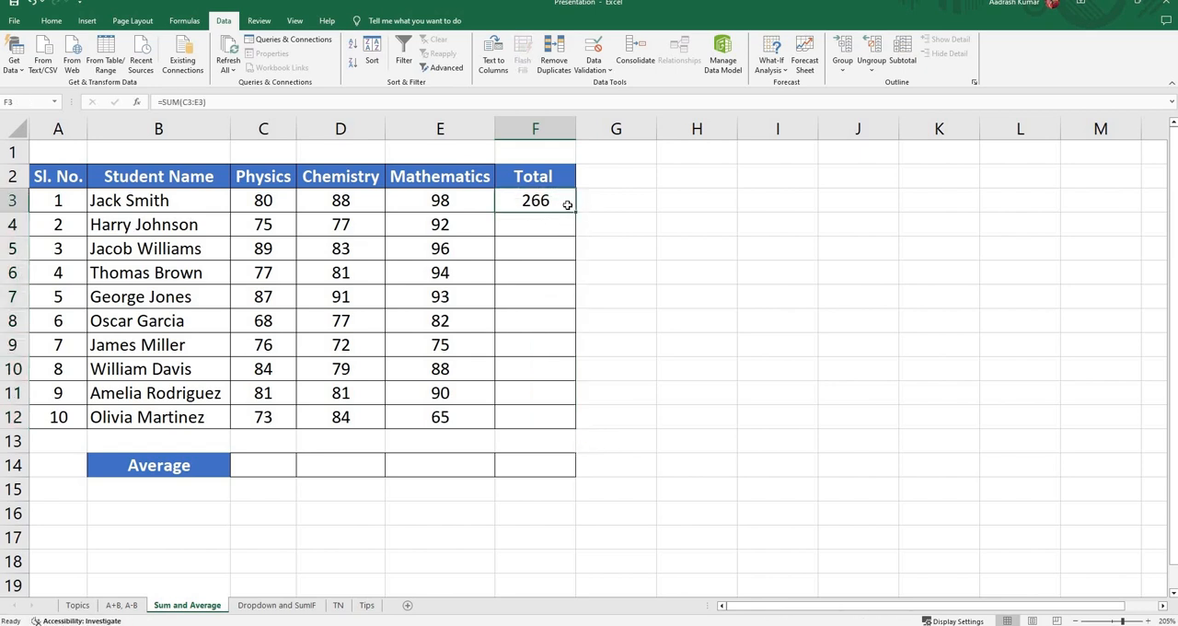
pyautogui.moveTo(575, 211); pyautogui.dragTo(576, 423)
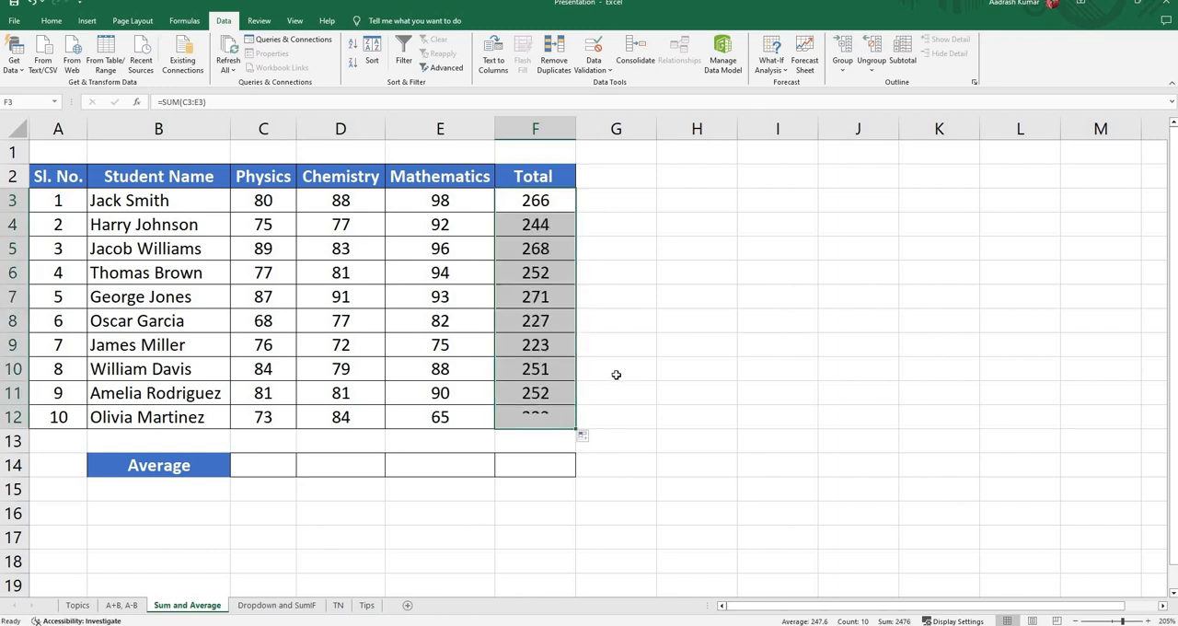
pyautogui.click(623, 268)
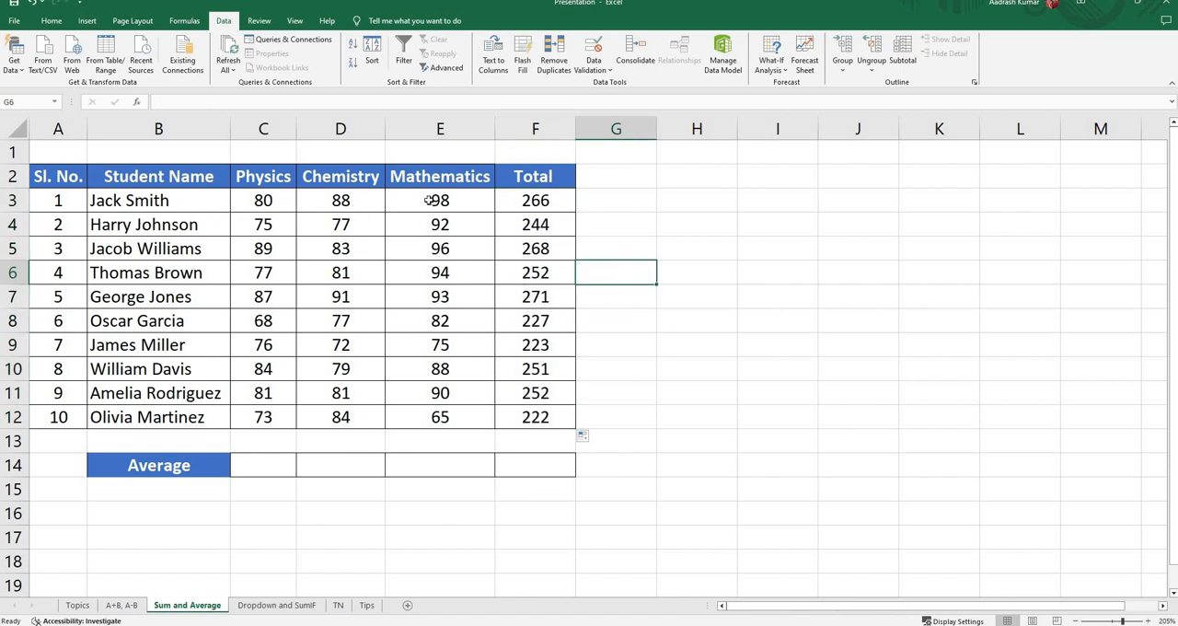
pyautogui.click(533, 420)
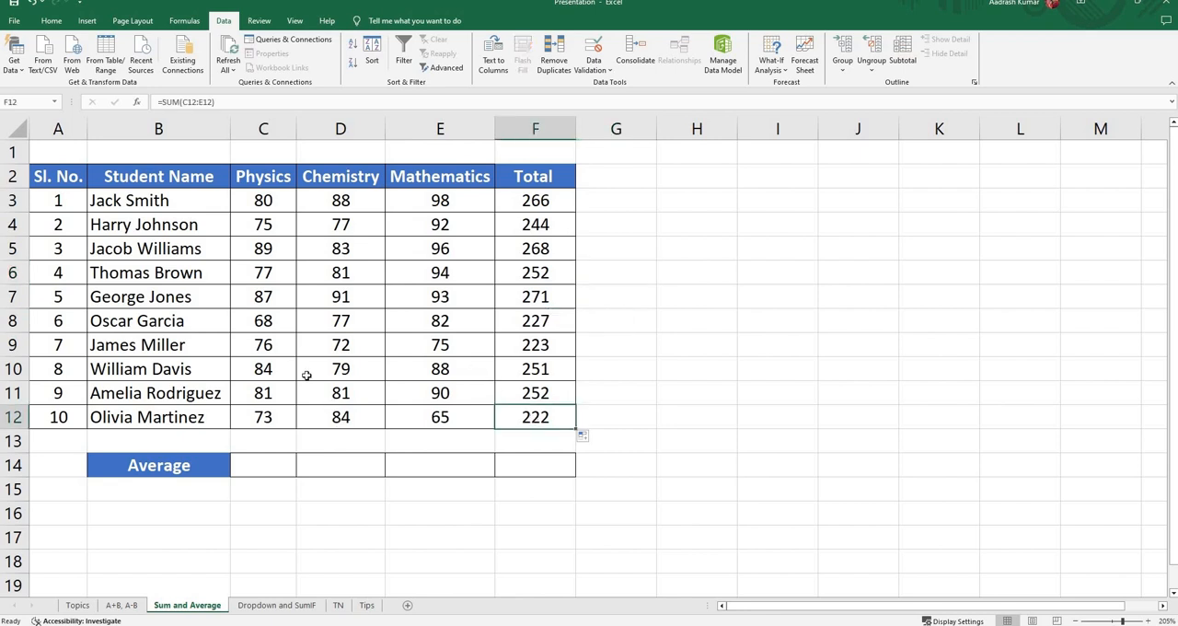
# Step: Calculate the average of the Physics marks in cell C14 with the formula =AVERAGE(C3:C12)
pyautogui.click(263, 199)
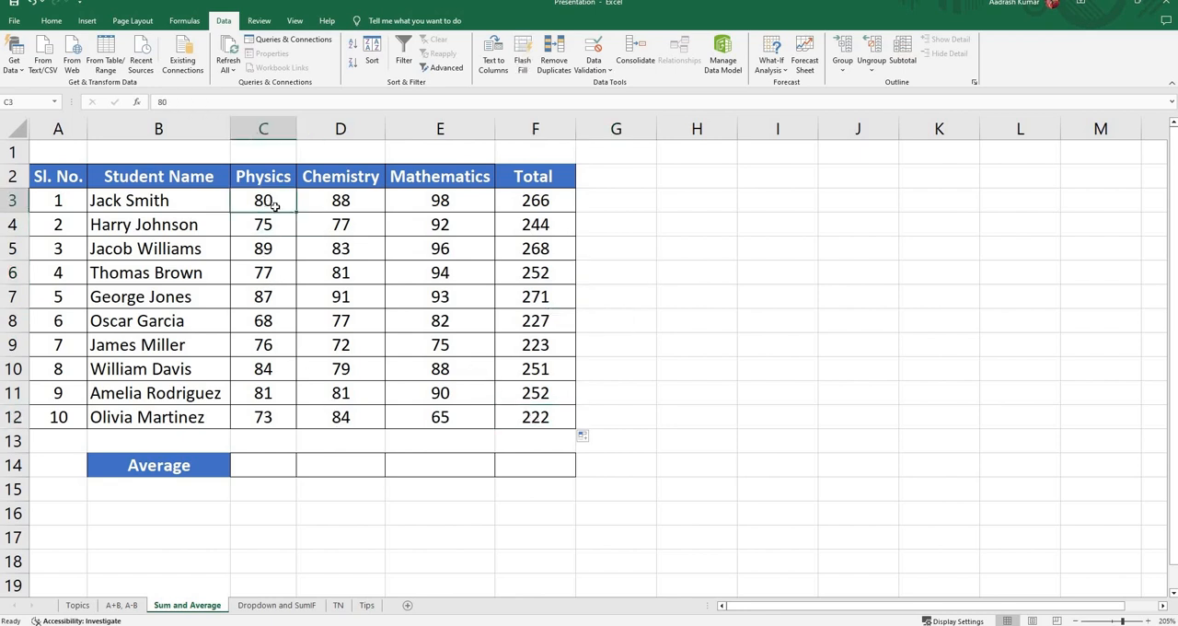
pyautogui.click(276, 225)
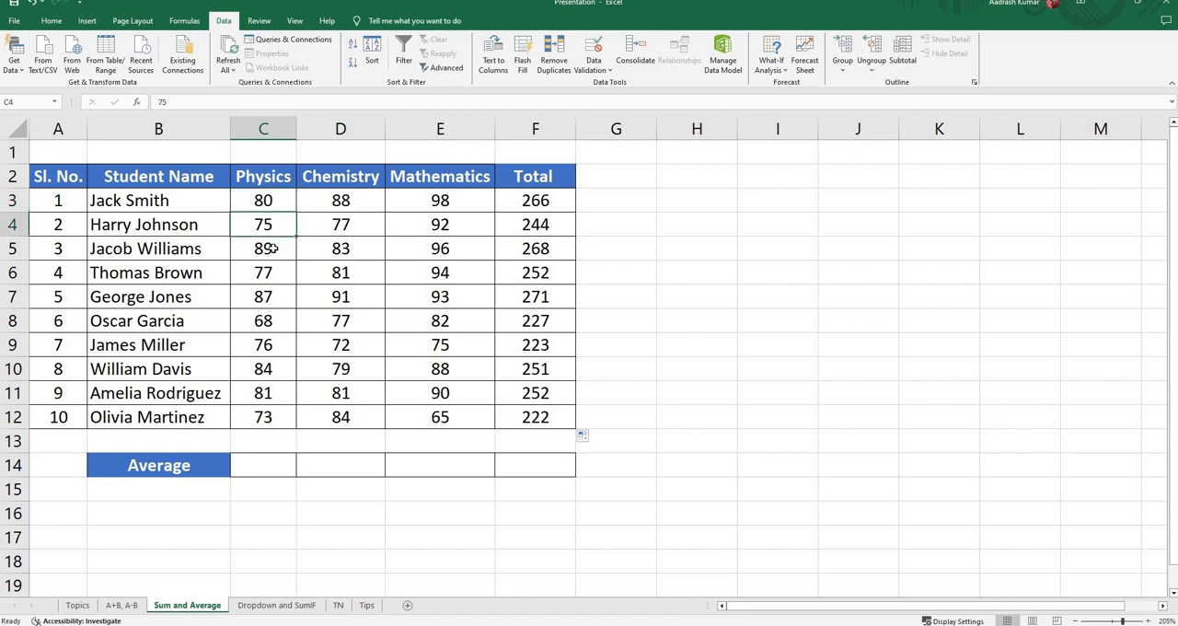
pyautogui.click(273, 247)
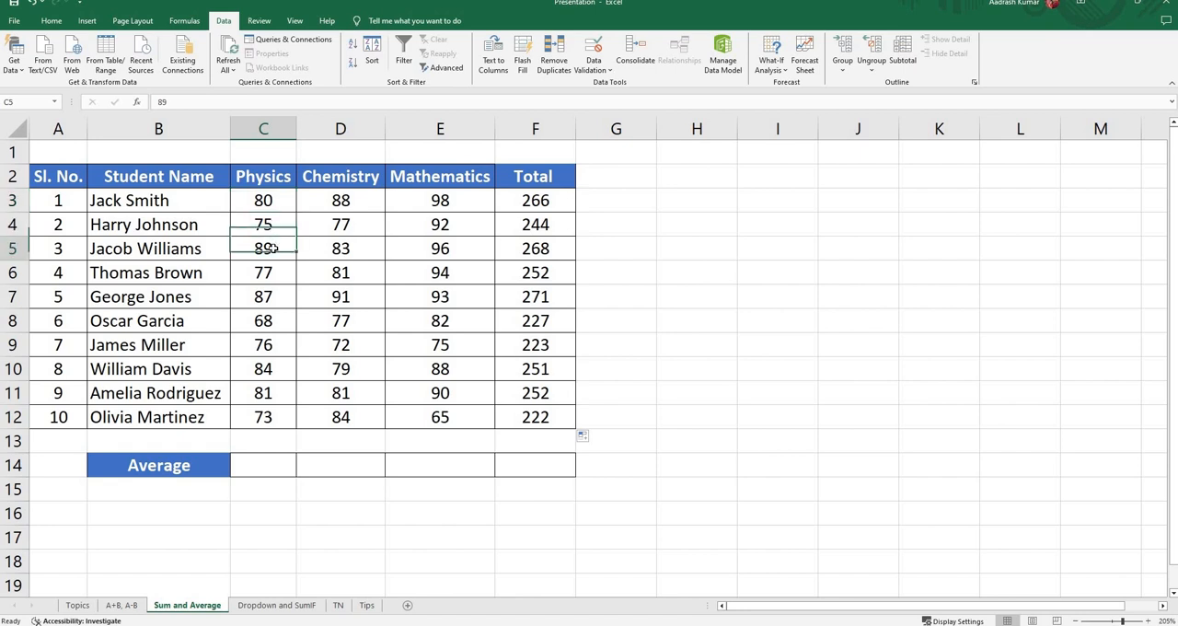
pyautogui.click(265, 468)
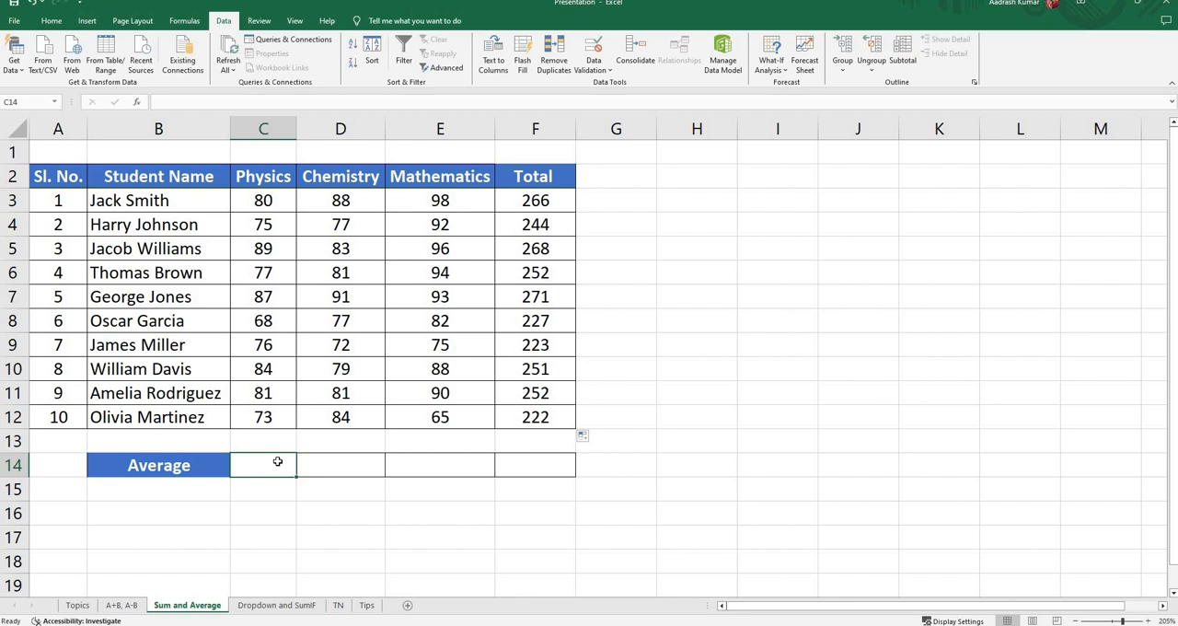
pyautogui.write('=av')
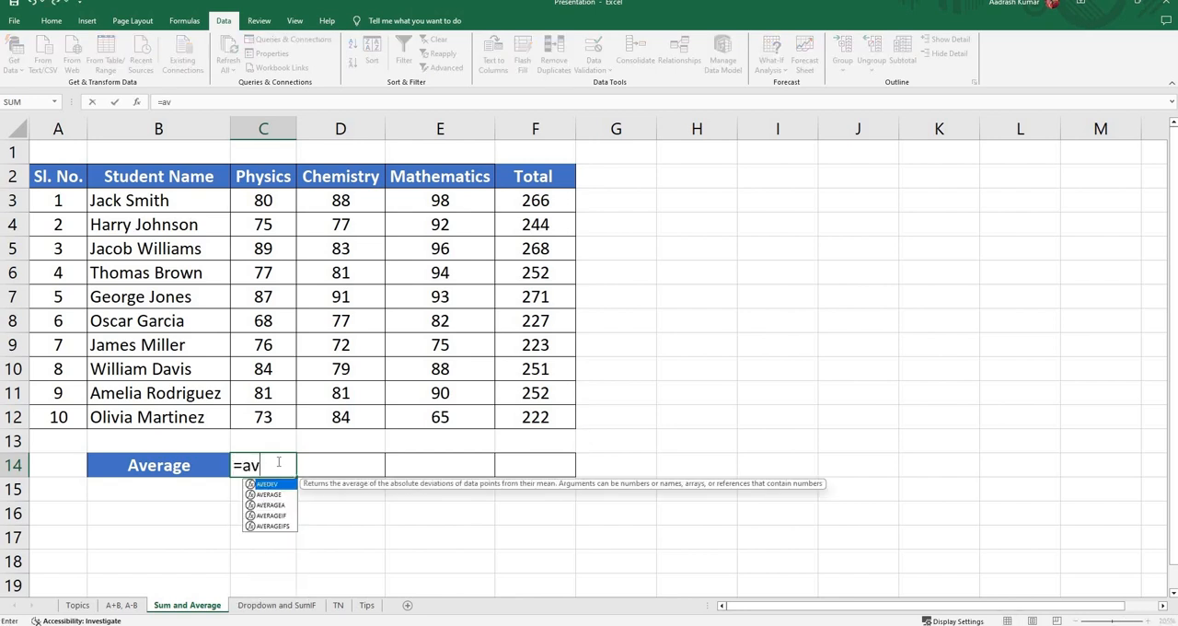
pyautogui.write('erage')
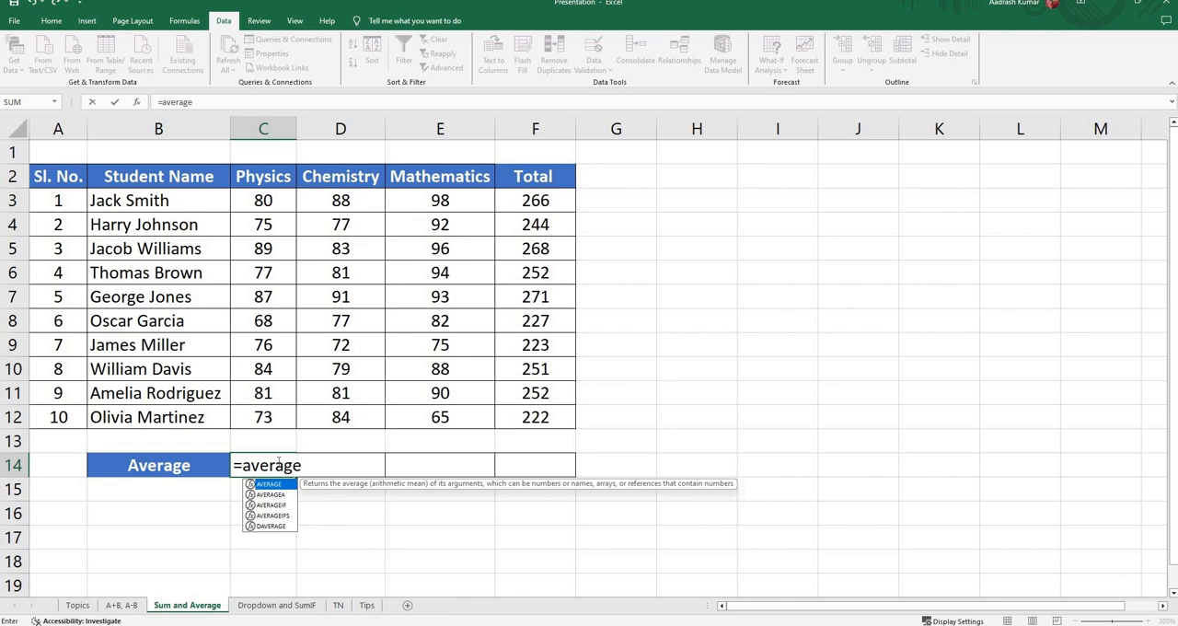
pyautogui.write('(')
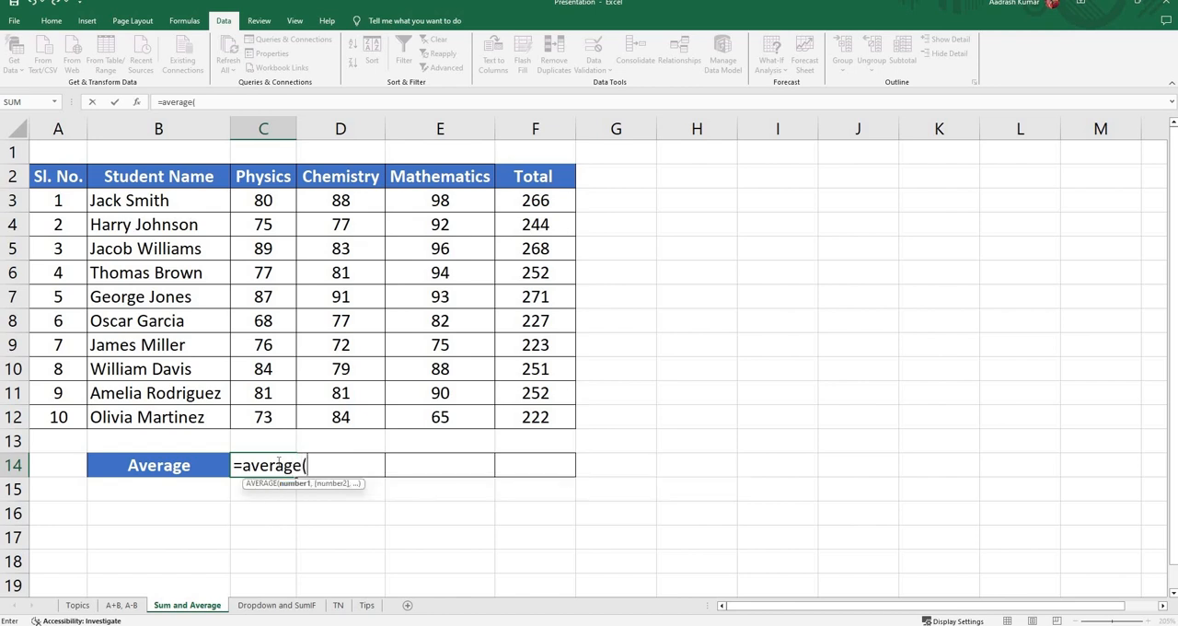
pyautogui.press('BackSpace')
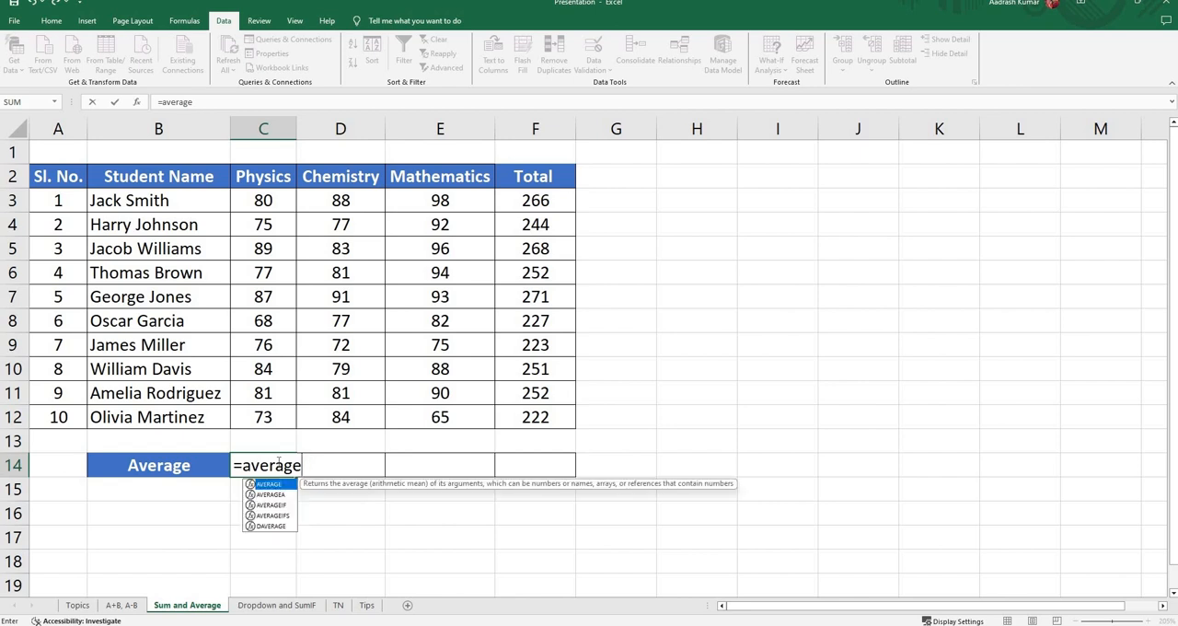
pyautogui.press('Tab')
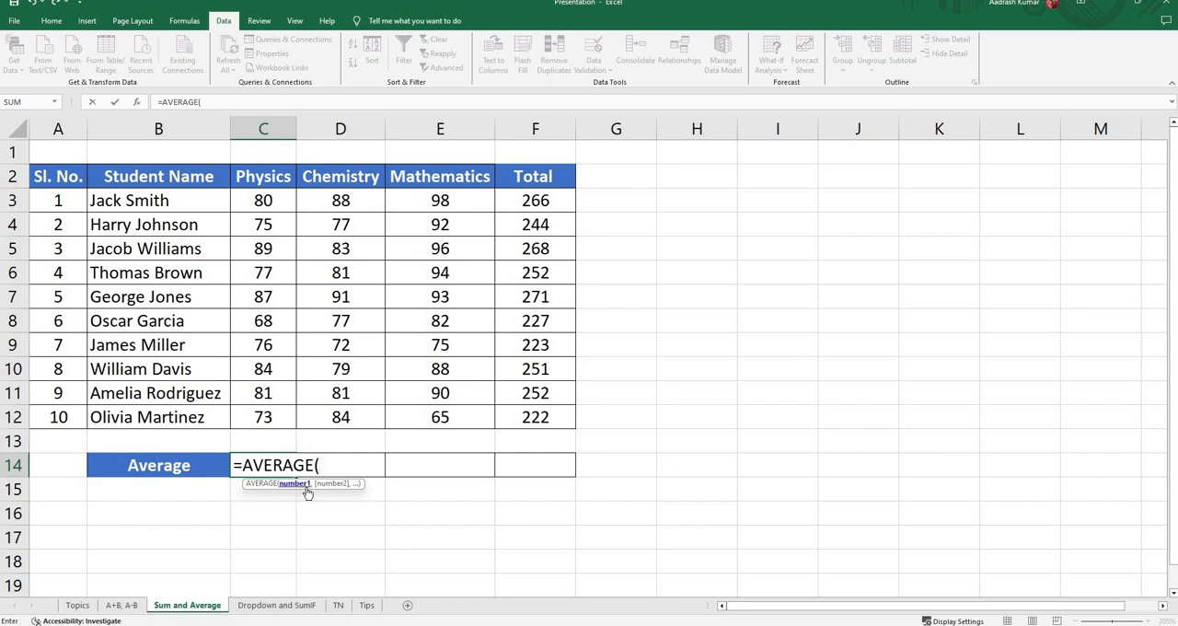
pyautogui.moveTo(264, 202); pyautogui.dragTo(257, 417)
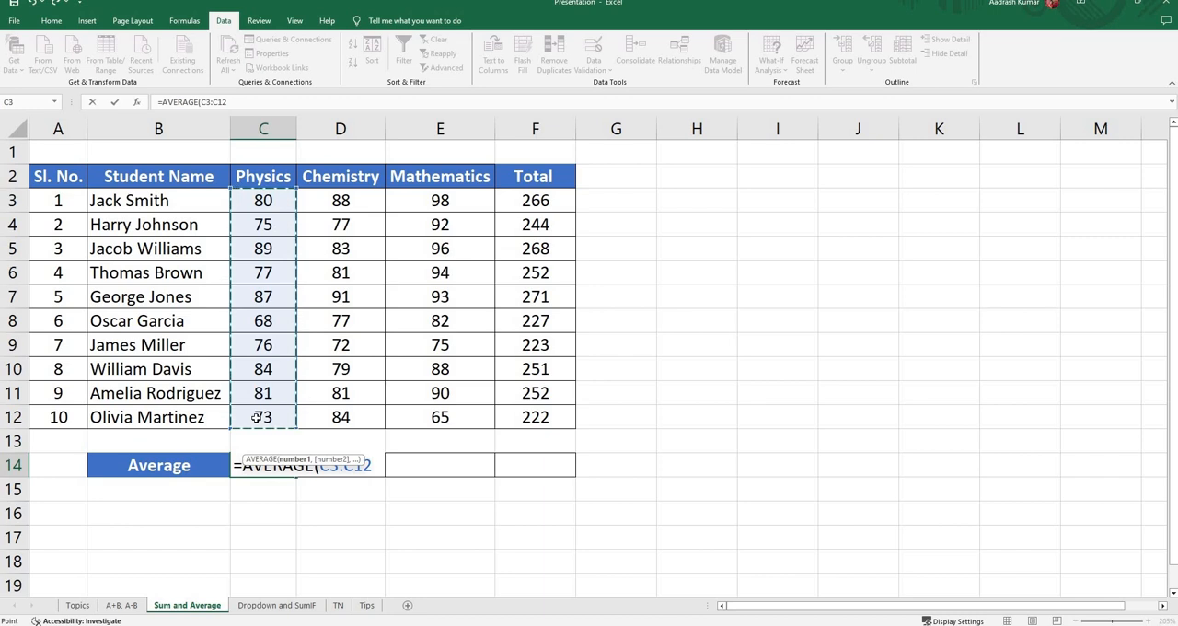
pyautogui.write(')')
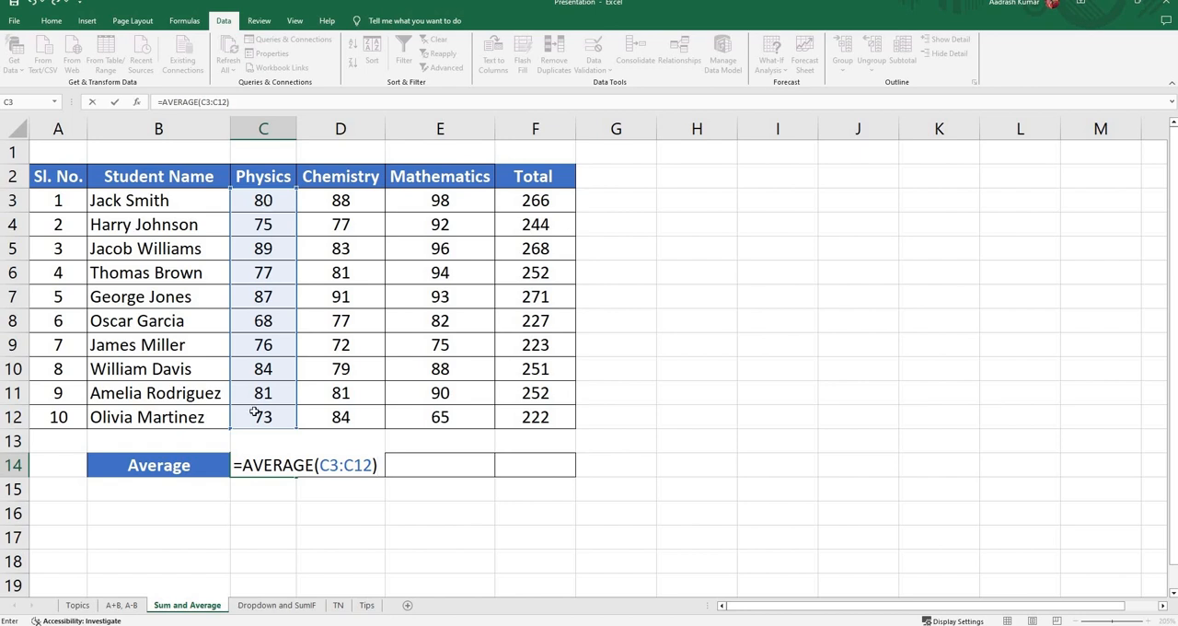
pyautogui.press('Return')
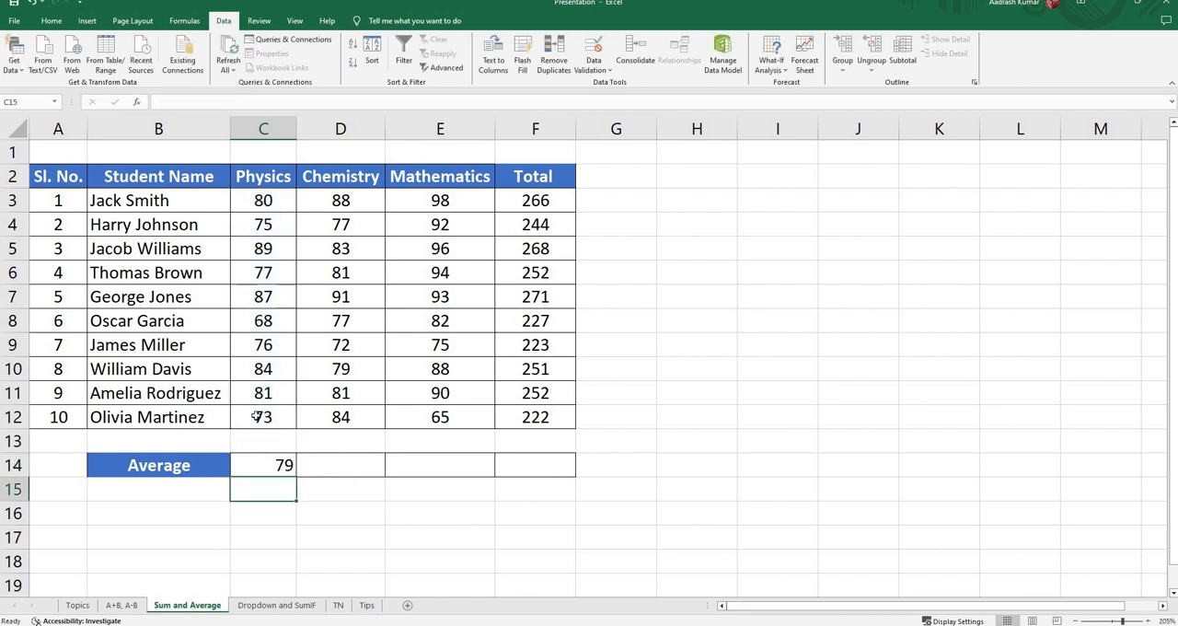
# Step: Try copying the Physics average formula from C14 into cells D14 to F14, and undo the paste
pyautogui.click(271, 466)
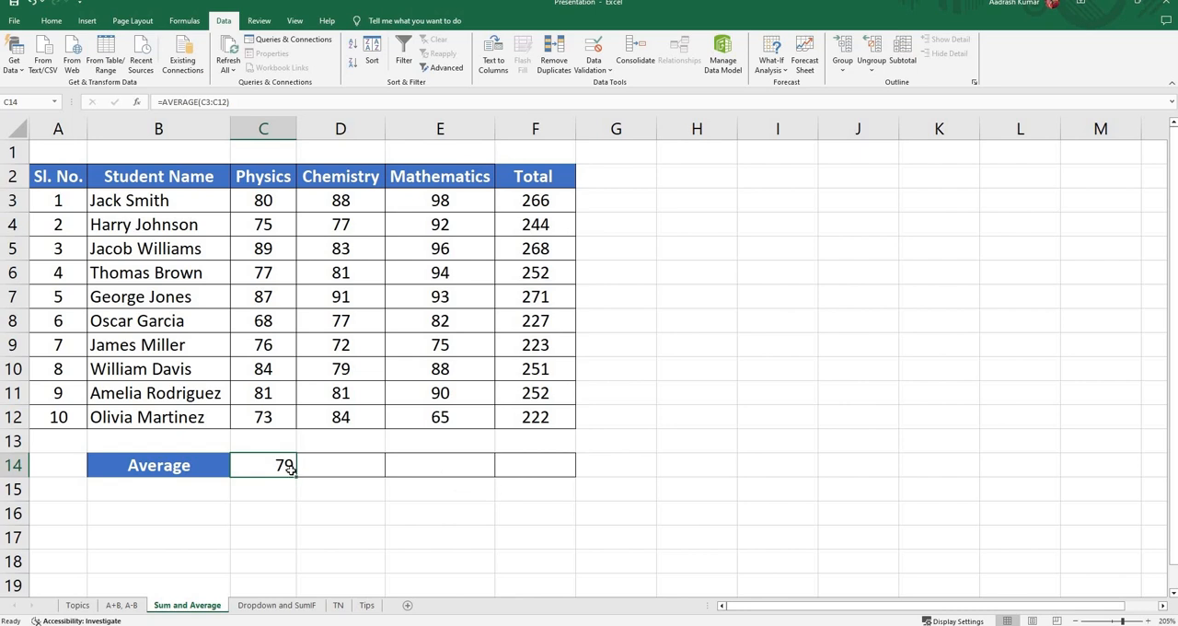
pyautogui.hotkey('ctrl', 'c')
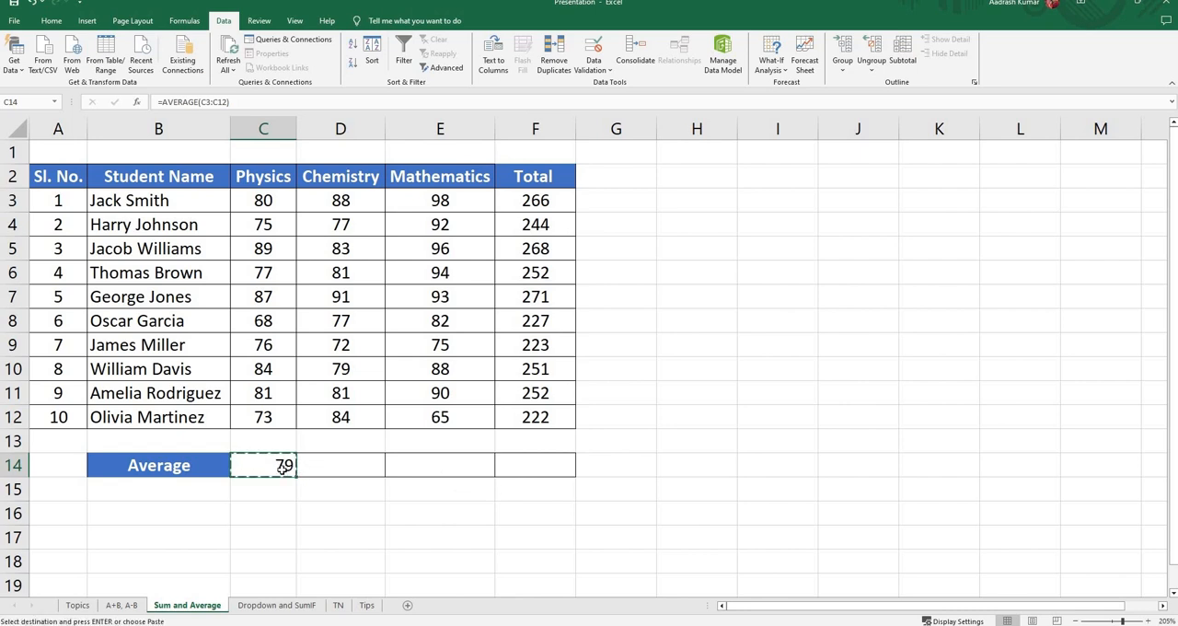
pyautogui.moveTo(324, 467); pyautogui.dragTo(472, 468)
pyautogui.hotkey('ctrl', 'v')
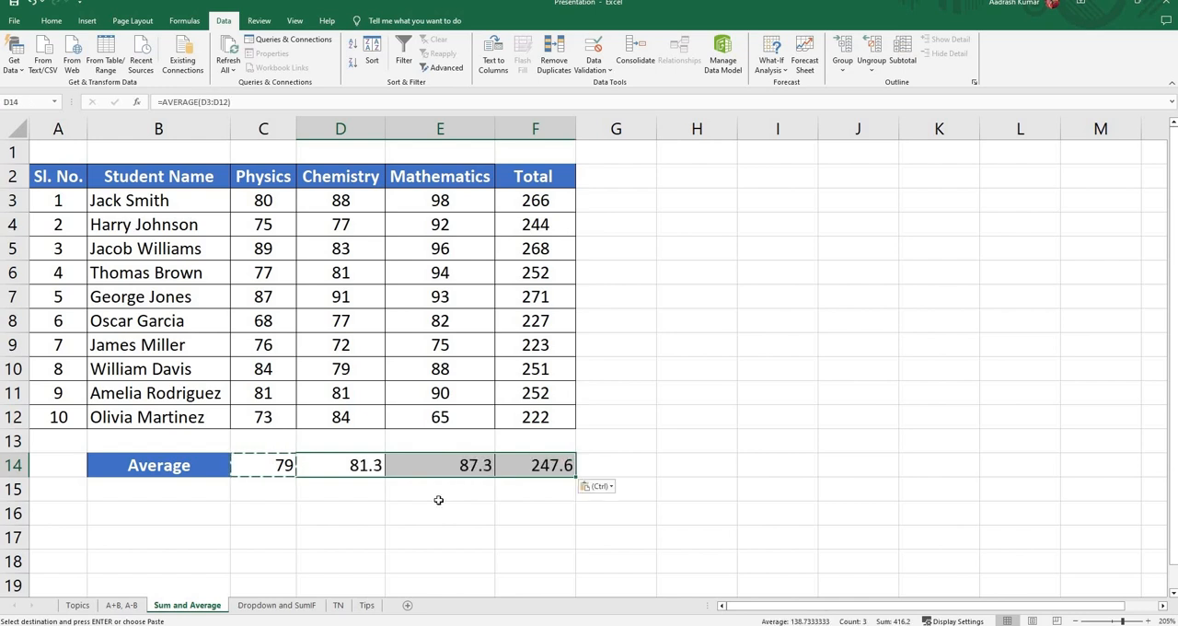
pyautogui.hotkey('ctrl', 'z')
# Step: Fill the Average row by extending the AVERAGE formula in C14 across to F14
pyautogui.click(274, 466)
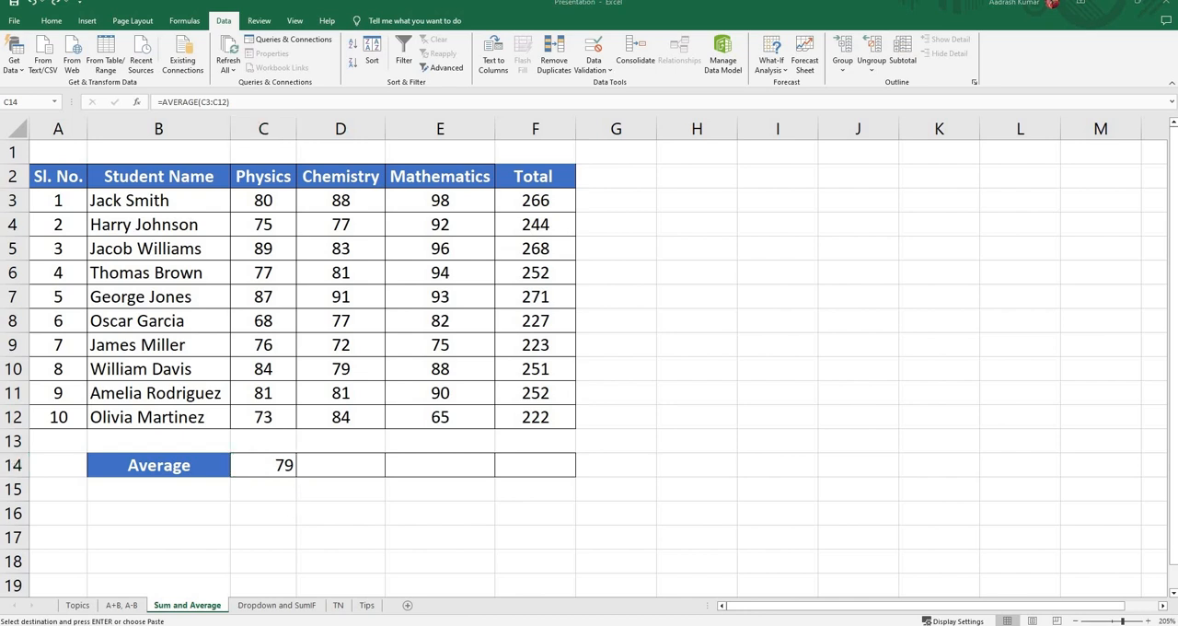
pyautogui.click(284, 465)
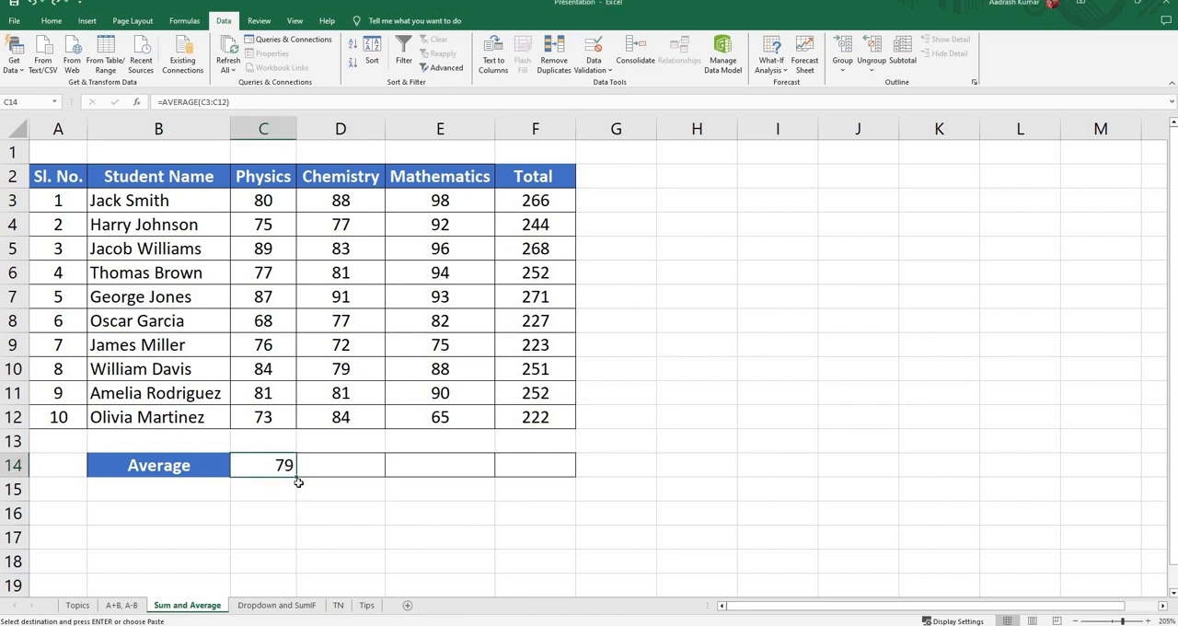
pyautogui.moveTo(296, 475); pyautogui.dragTo(552, 474)
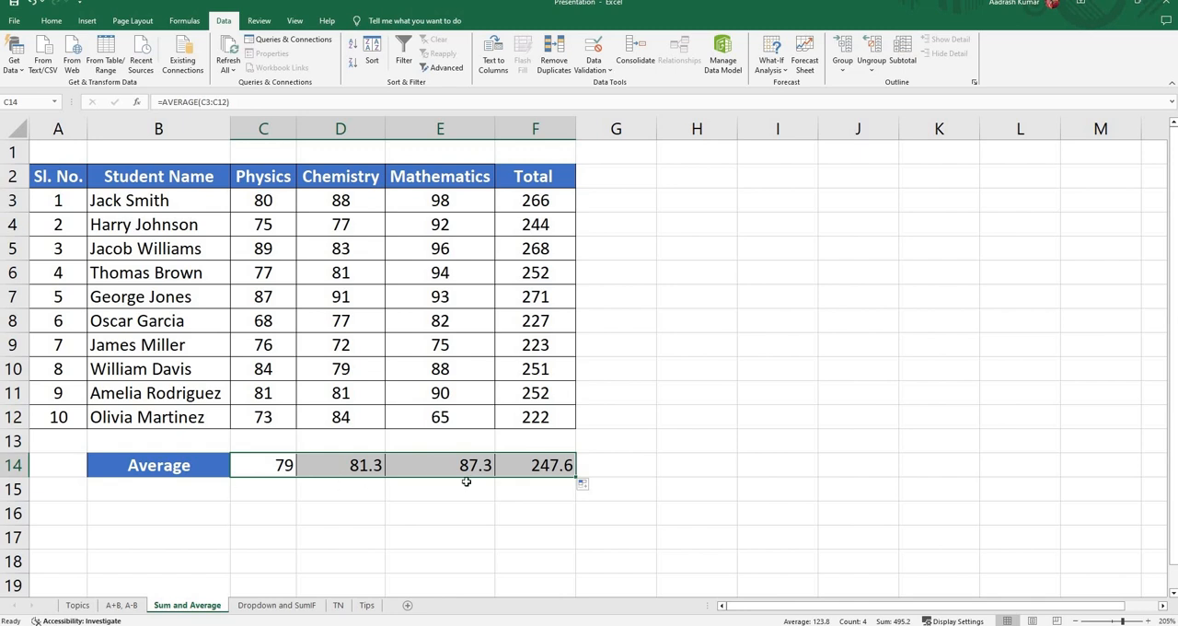
# Step: Check the Topics sheet and examine the product list in column A of the Dropdown and SumIF sheet
pyautogui.click(78, 605)
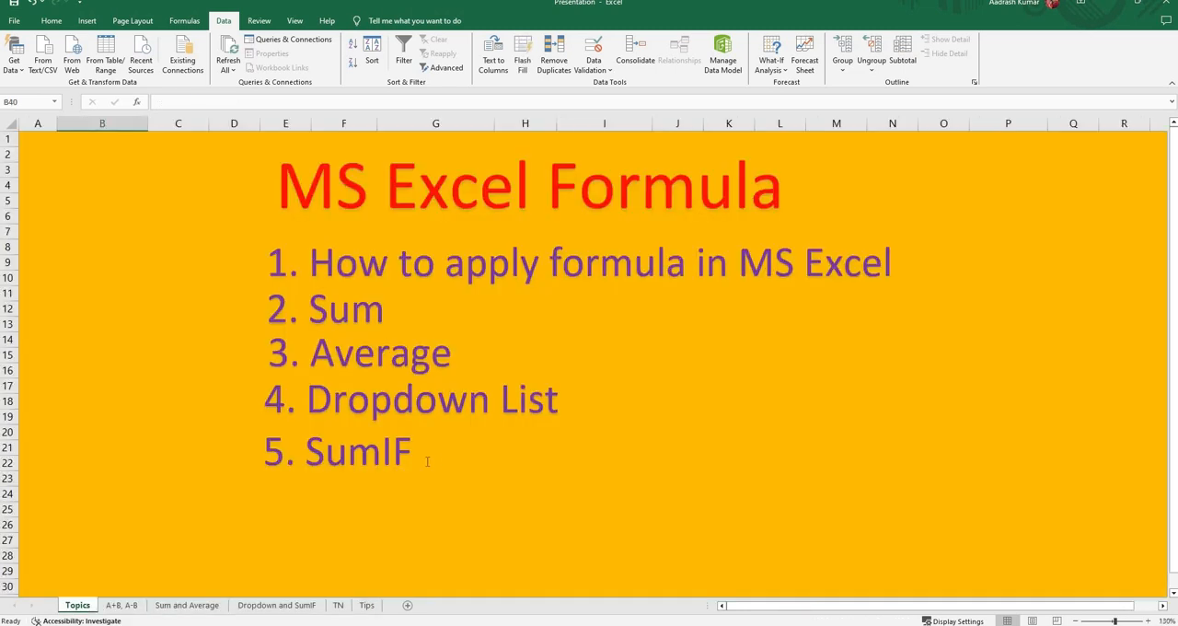
pyautogui.click(268, 606)
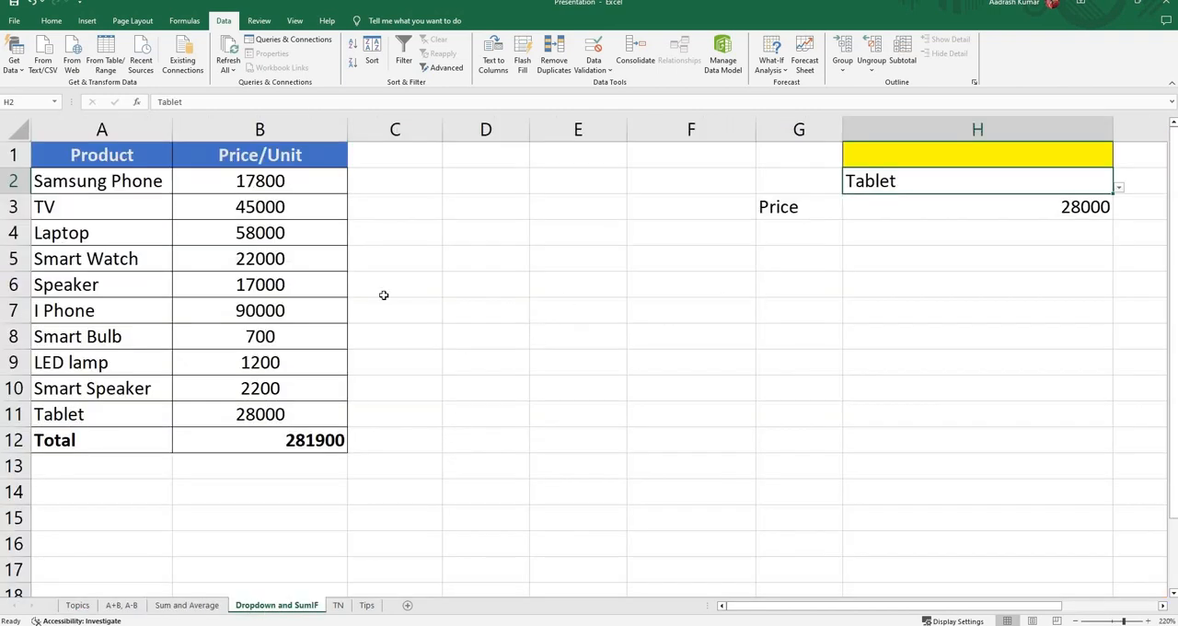
pyautogui.click(96, 158)
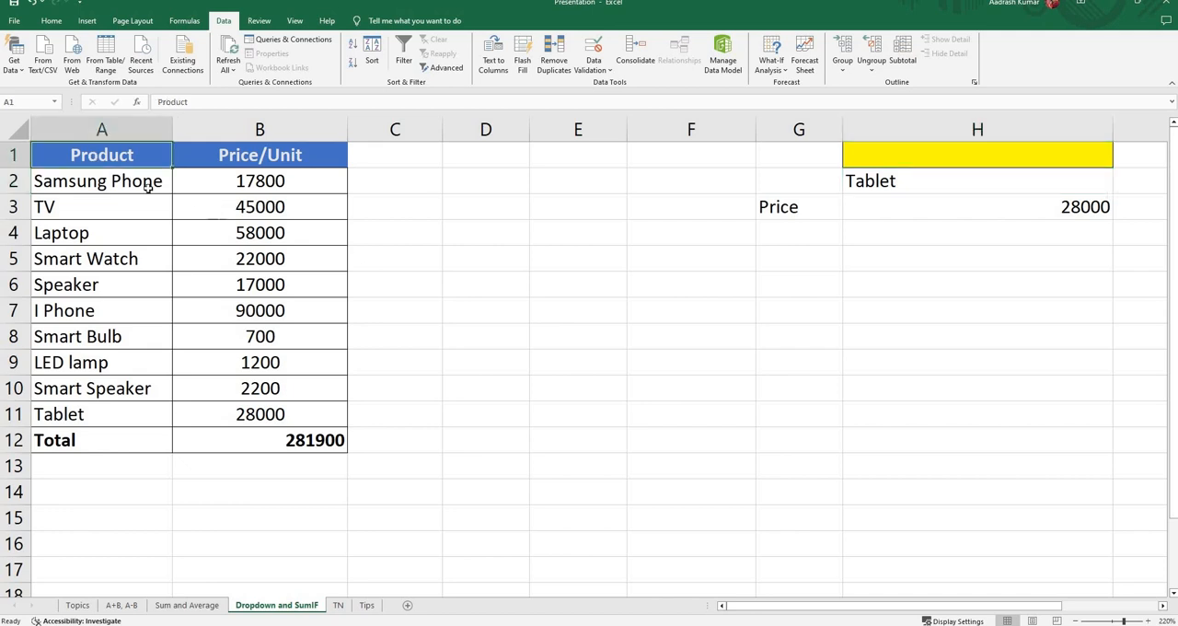
pyautogui.click(108, 182)
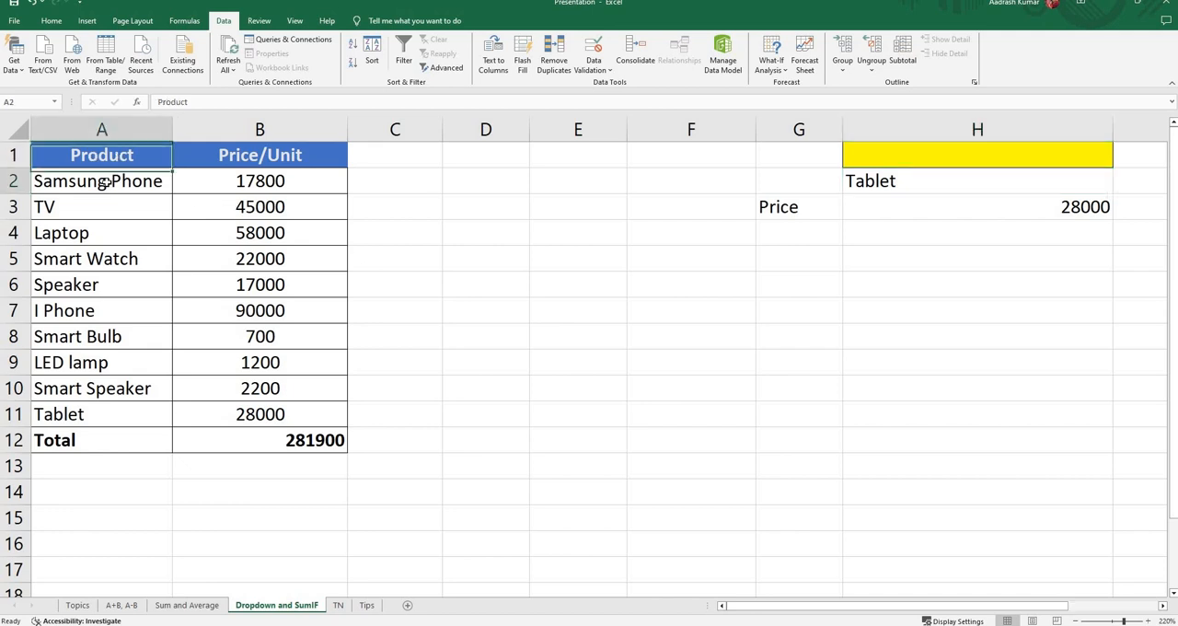
pyautogui.click(94, 210)
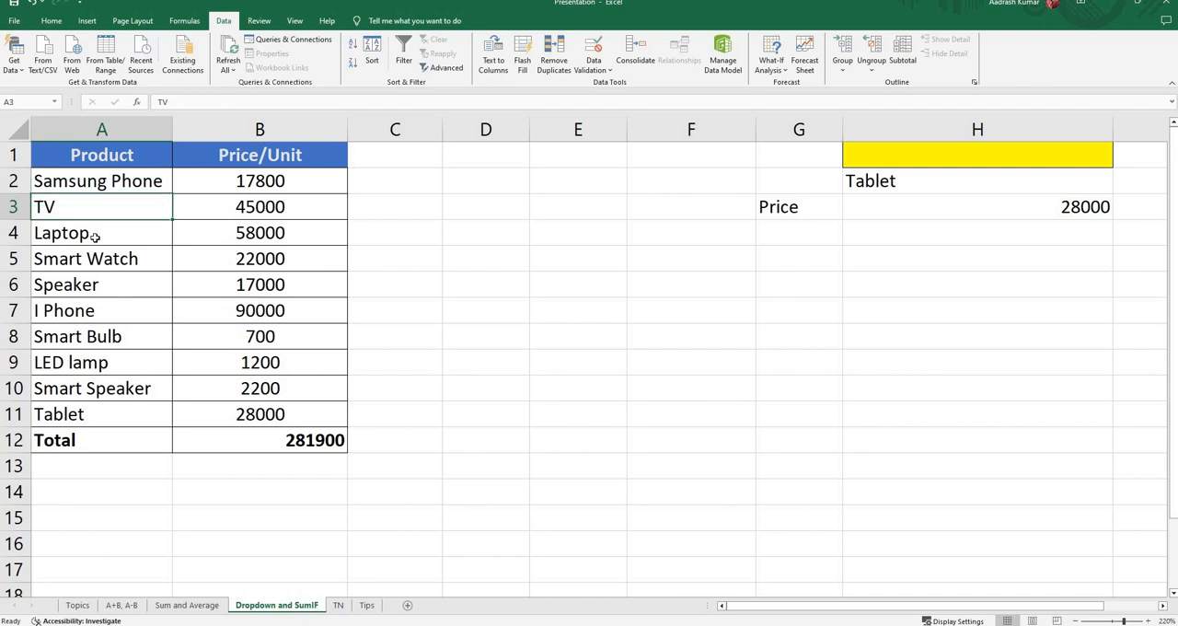
pyautogui.click(95, 237)
pyautogui.click(100, 261)
pyautogui.click(106, 289)
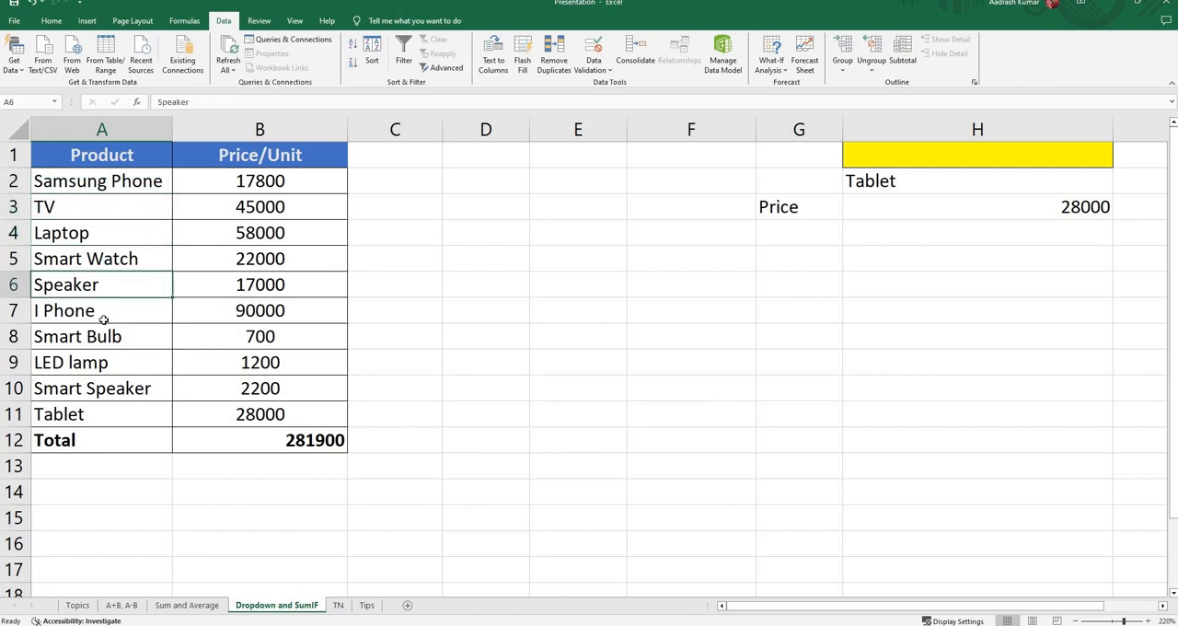
pyautogui.click(99, 313)
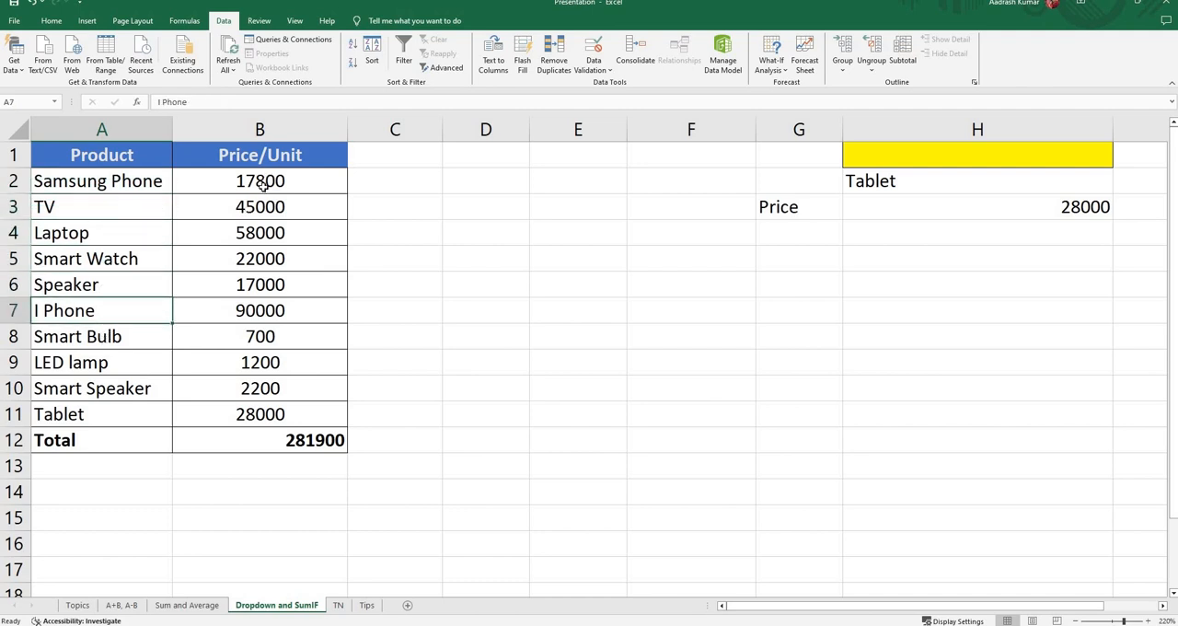
# Step: Recalculate the total of the product prices in cell B12 with the formula =SUM(B2:B11)
pyautogui.click(250, 441)
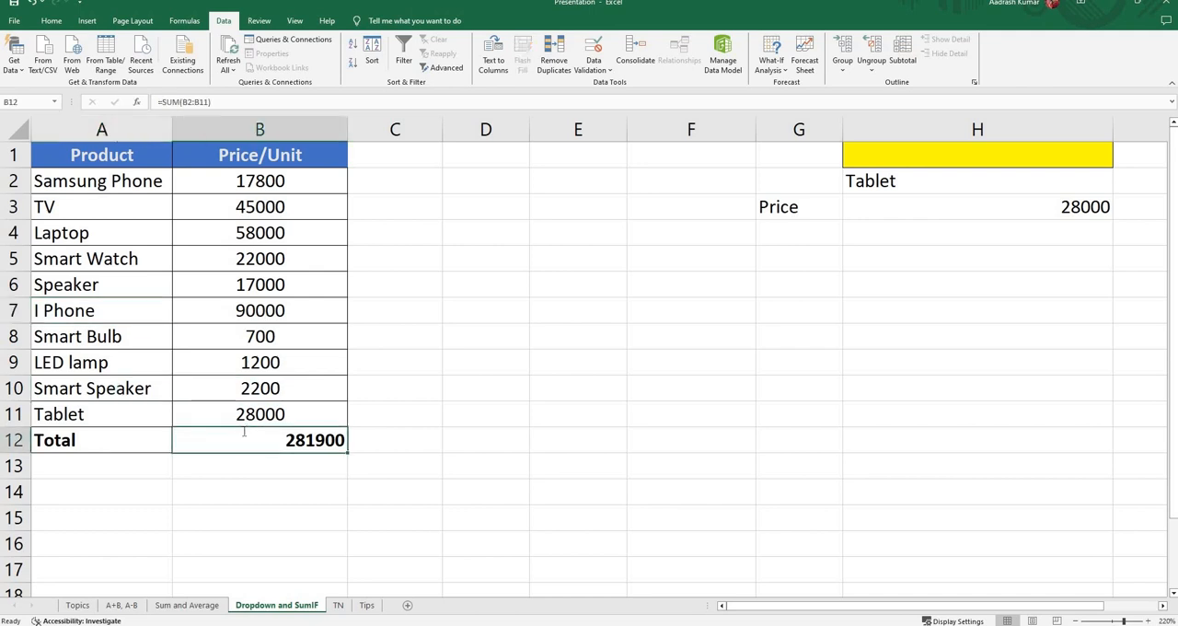
pyautogui.write('=')
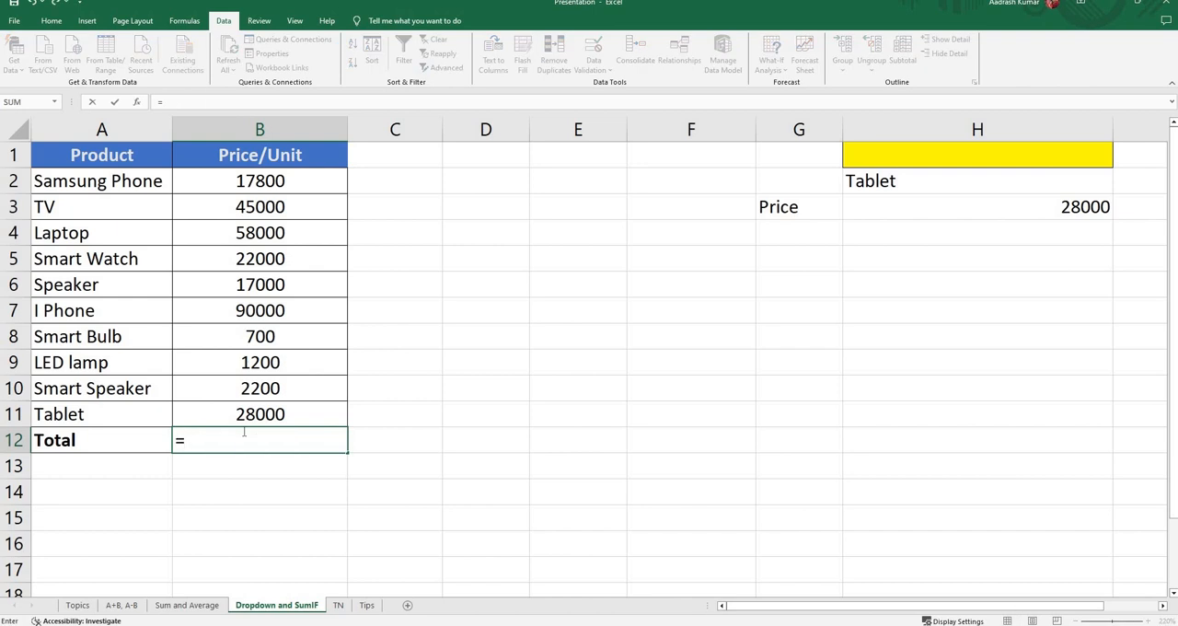
pyautogui.write('sum')
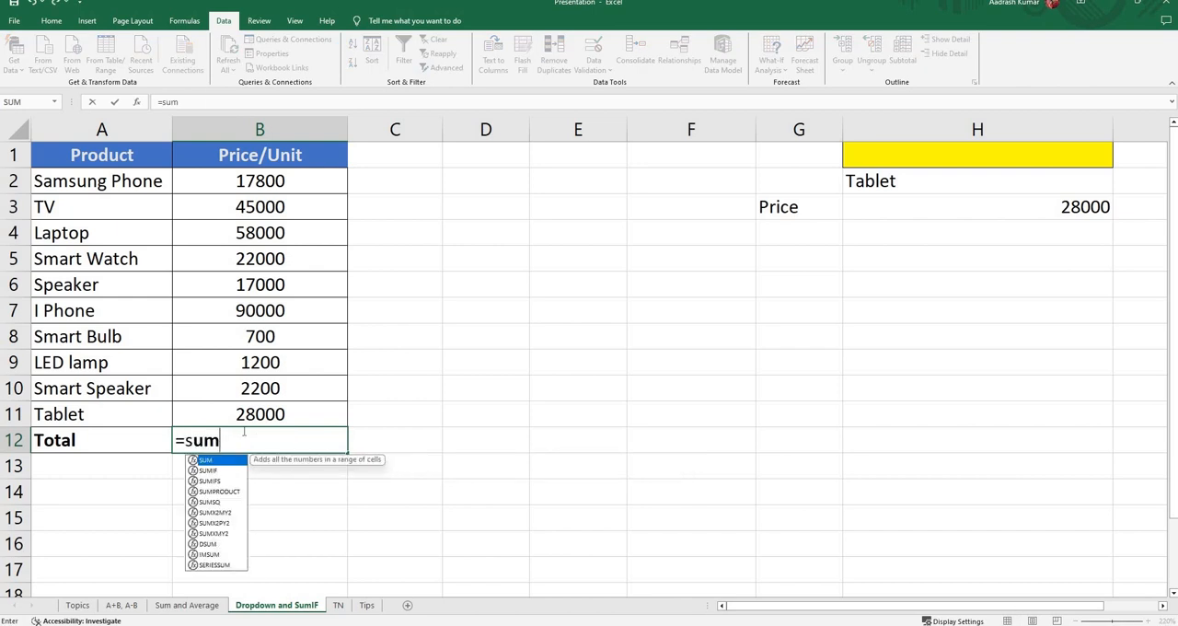
pyautogui.press('Tab')
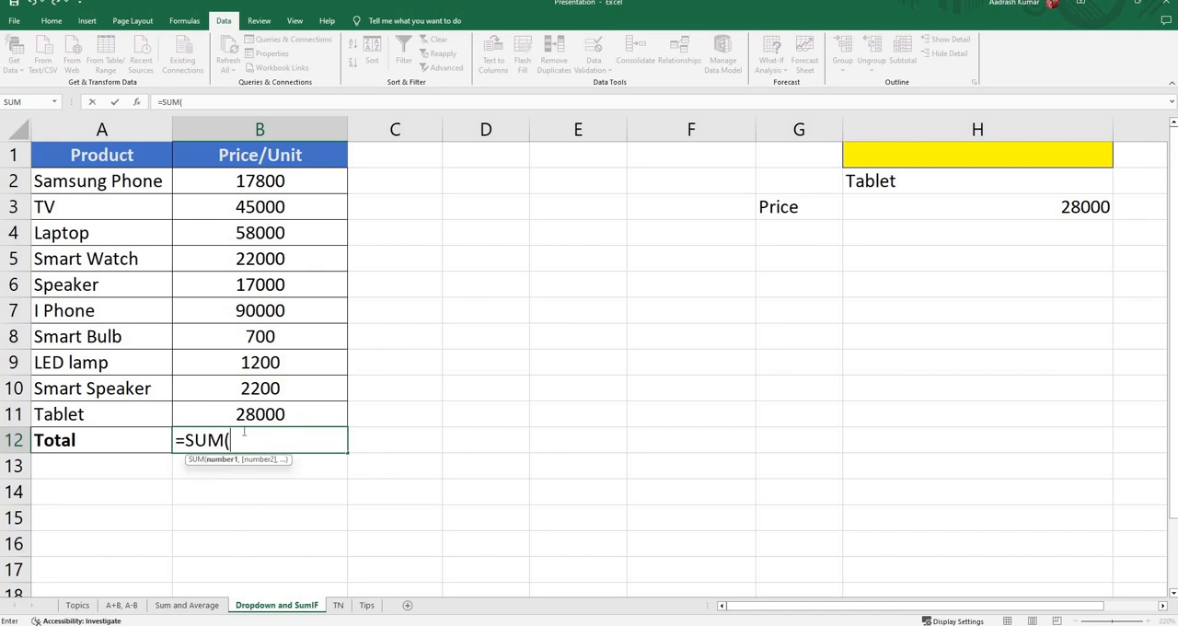
pyautogui.moveTo(263, 184); pyautogui.dragTo(264, 407)
pyautogui.write(')')
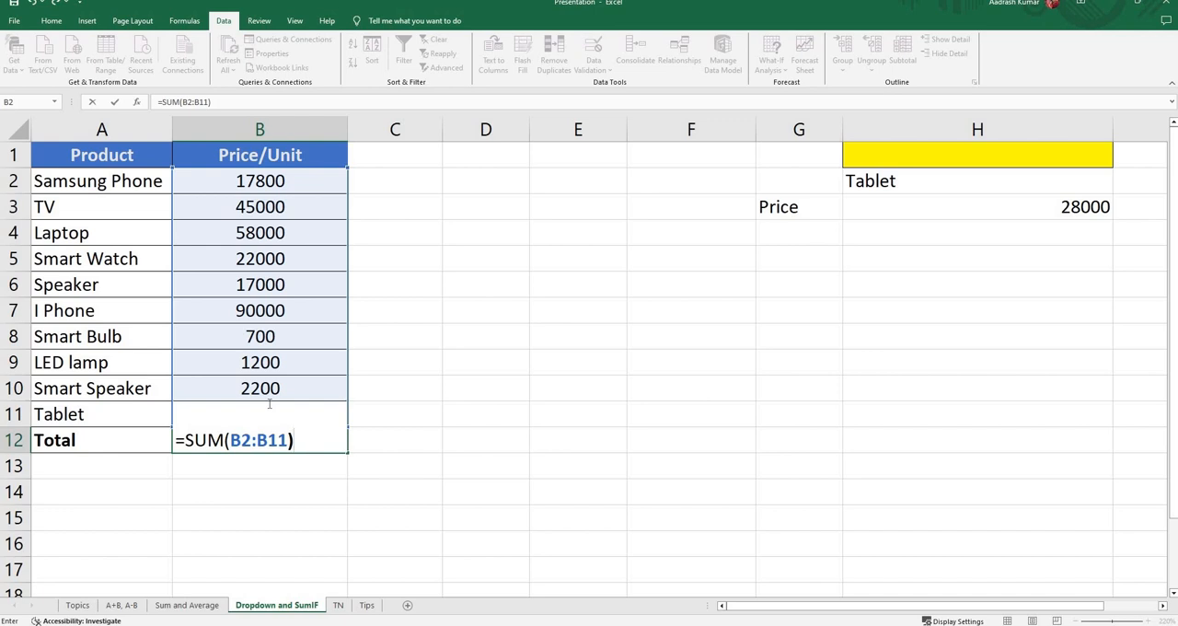
pyautogui.press('Return')
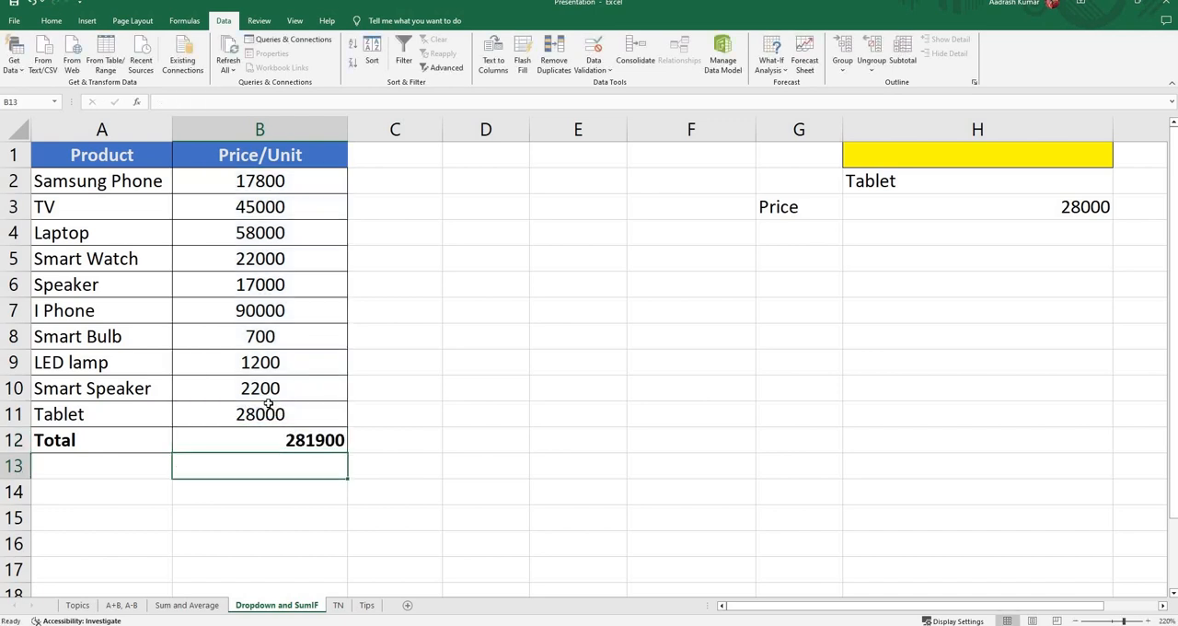
pyautogui.click(303, 441)
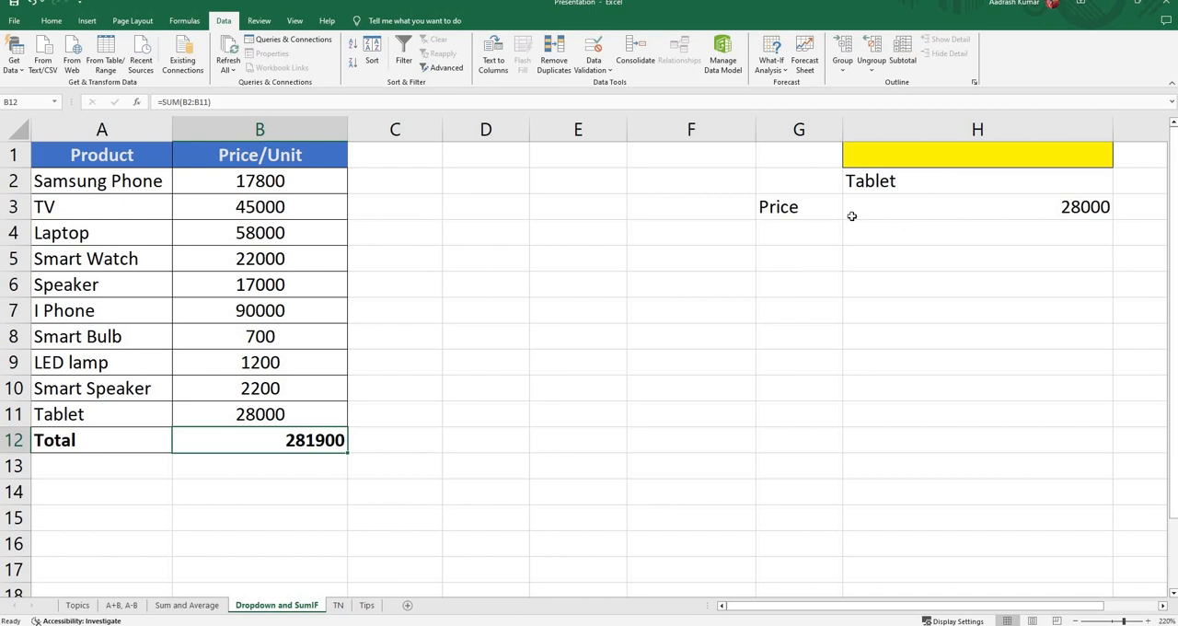
# Step: Highlight the empty cell D2 beside the product table with a yellow fill
pyautogui.click(476, 183)
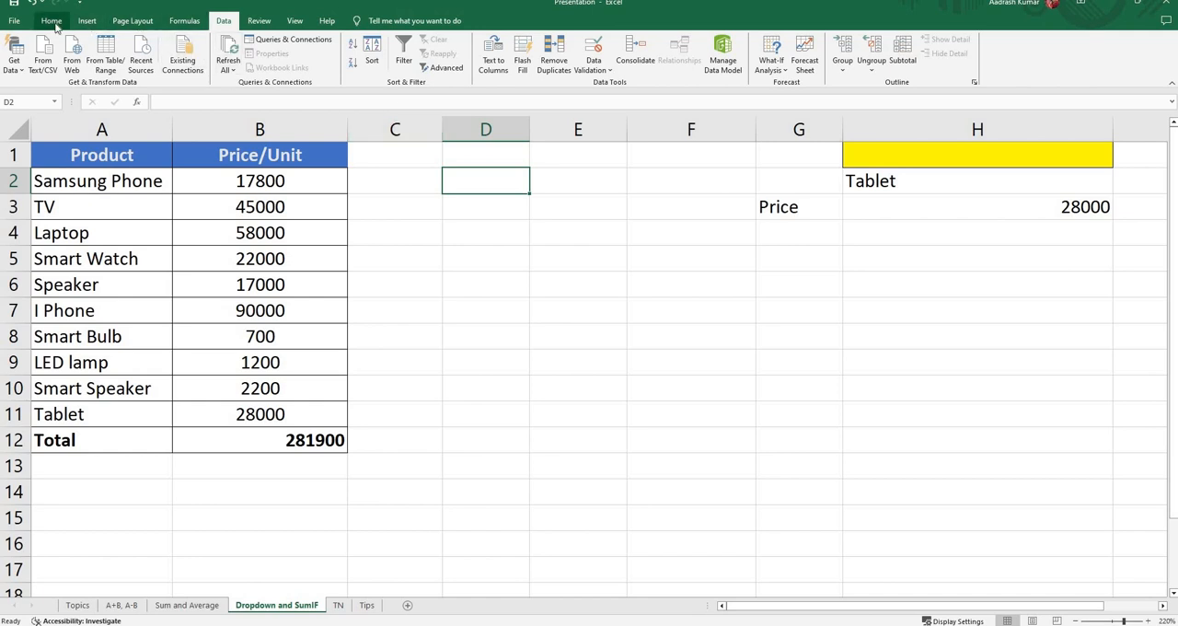
pyautogui.click(52, 20)
pyautogui.click(196, 63)
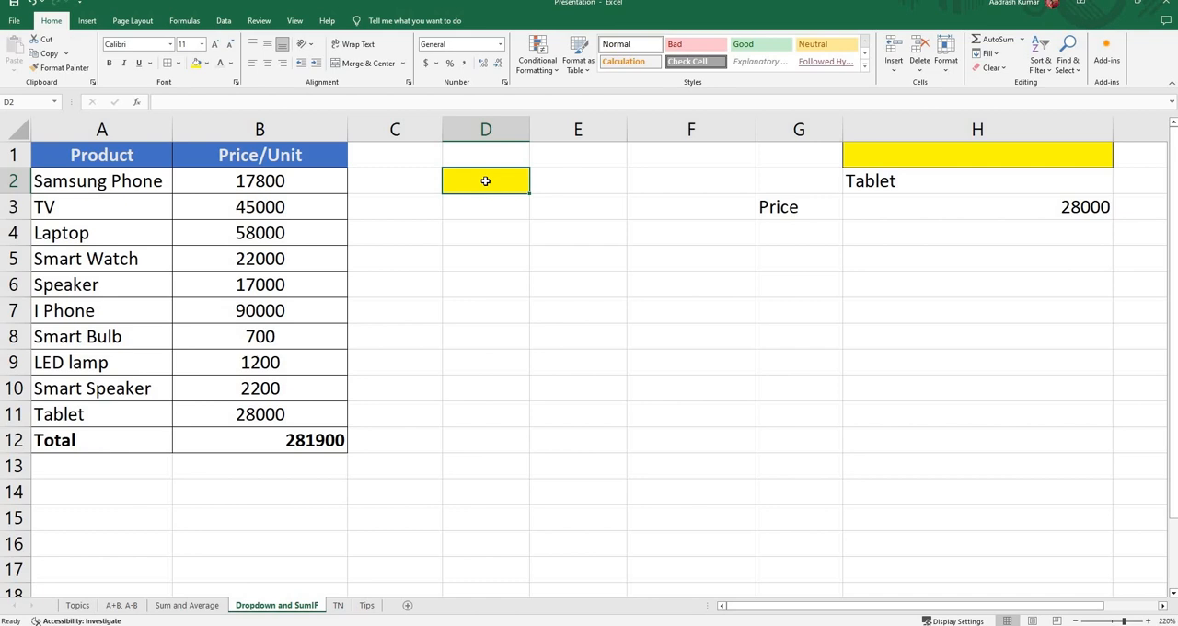
# Step: Enter the heading Dropdown List in cell D2 and fit column D's width to the text
pyautogui.write('Dropdo')
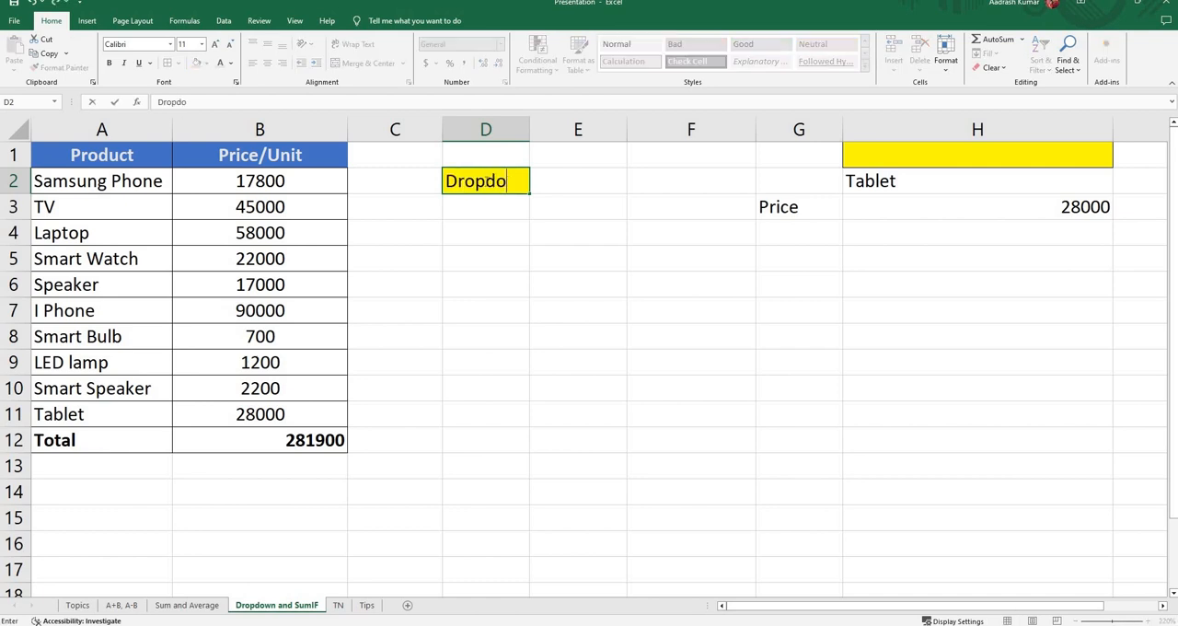
pyautogui.write('wn List')
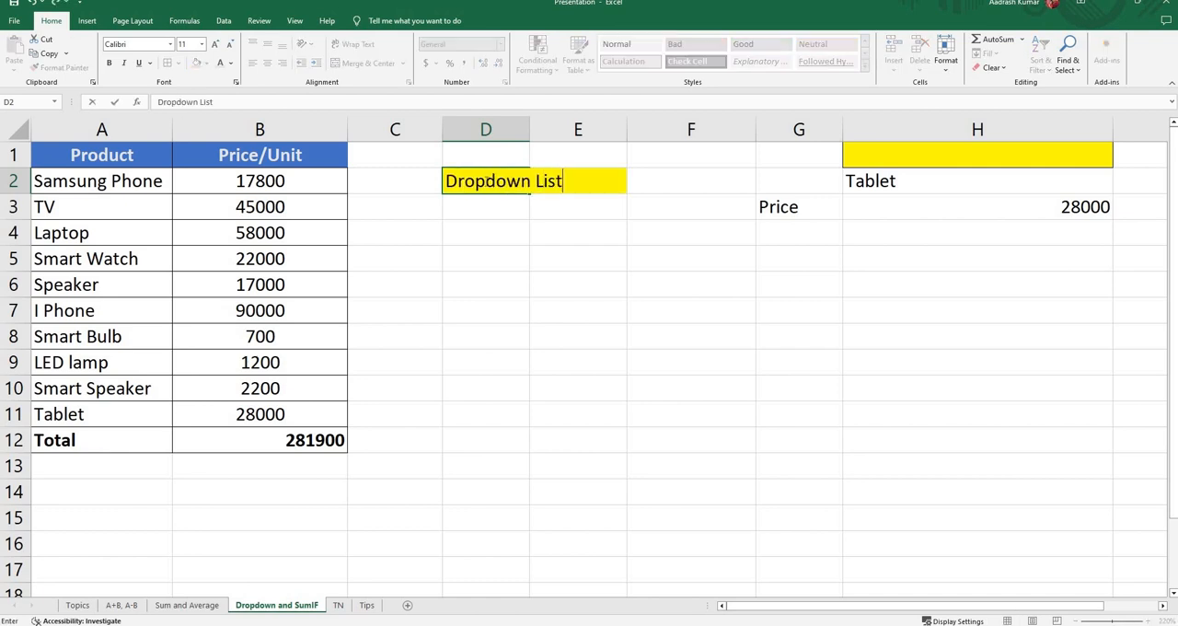
pyautogui.press('Return')
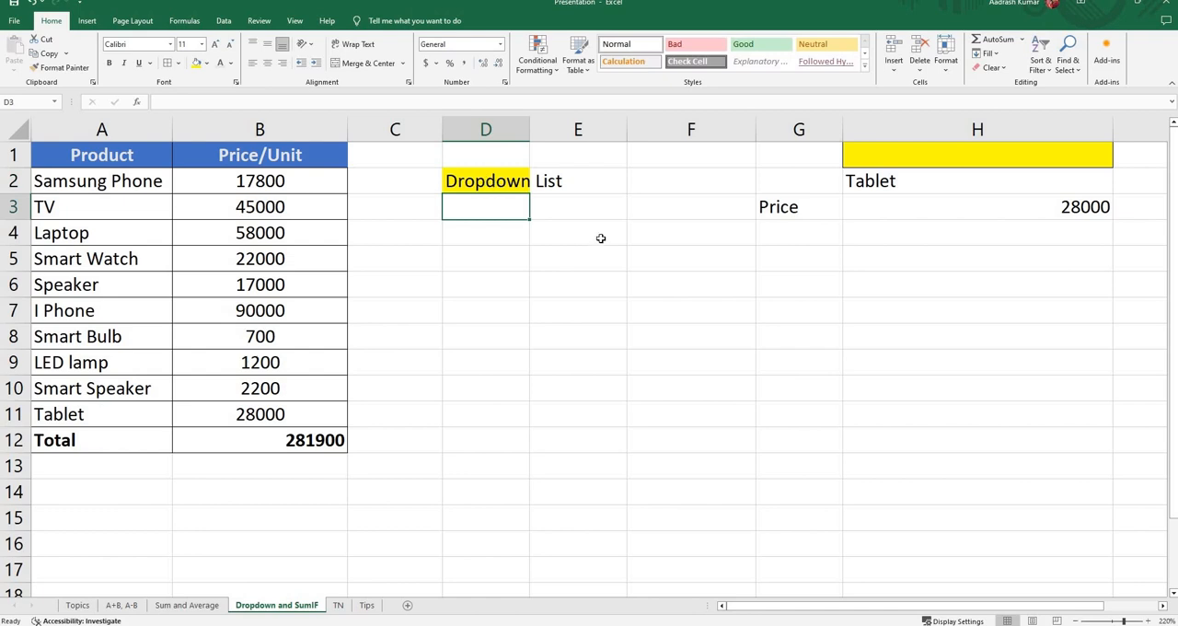
pyautogui.doubleClick(530, 119)
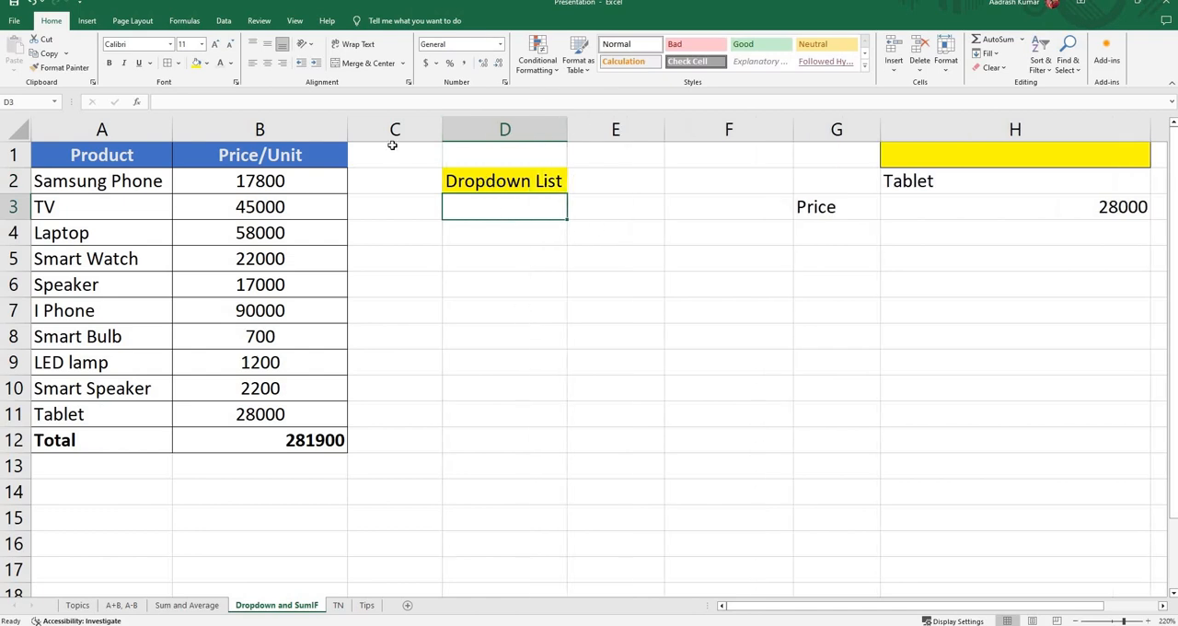
# Step: Add a List data validation to cell D3 using the product names in =$A$2:$A$11 as the source
pyautogui.click(224, 21)
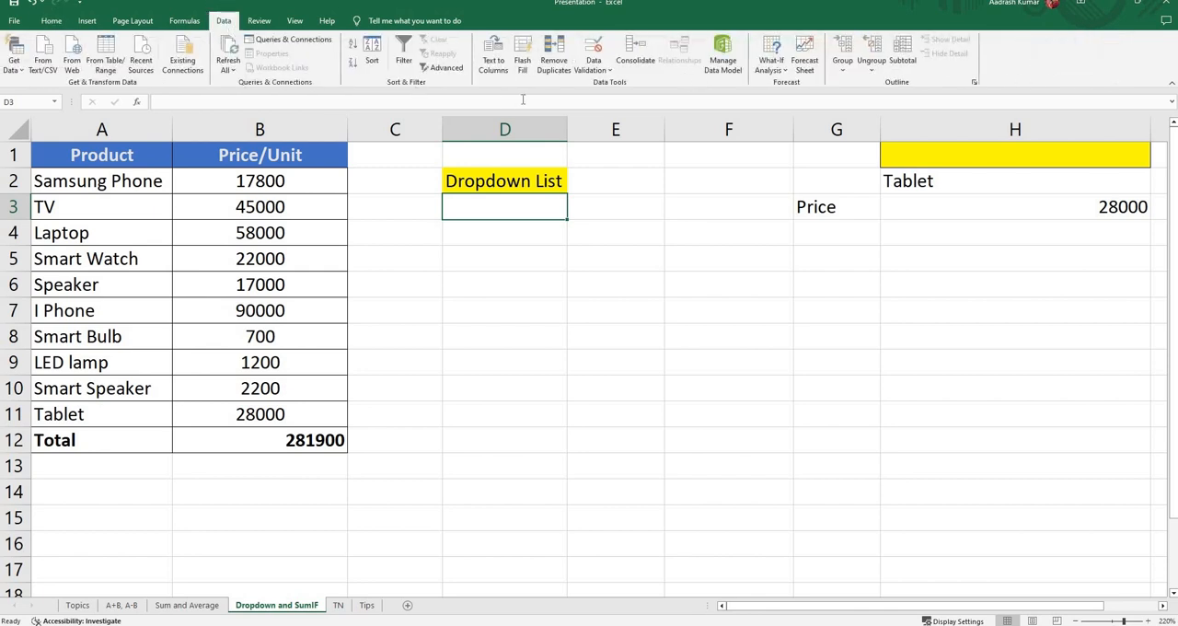
pyautogui.click(604, 68)
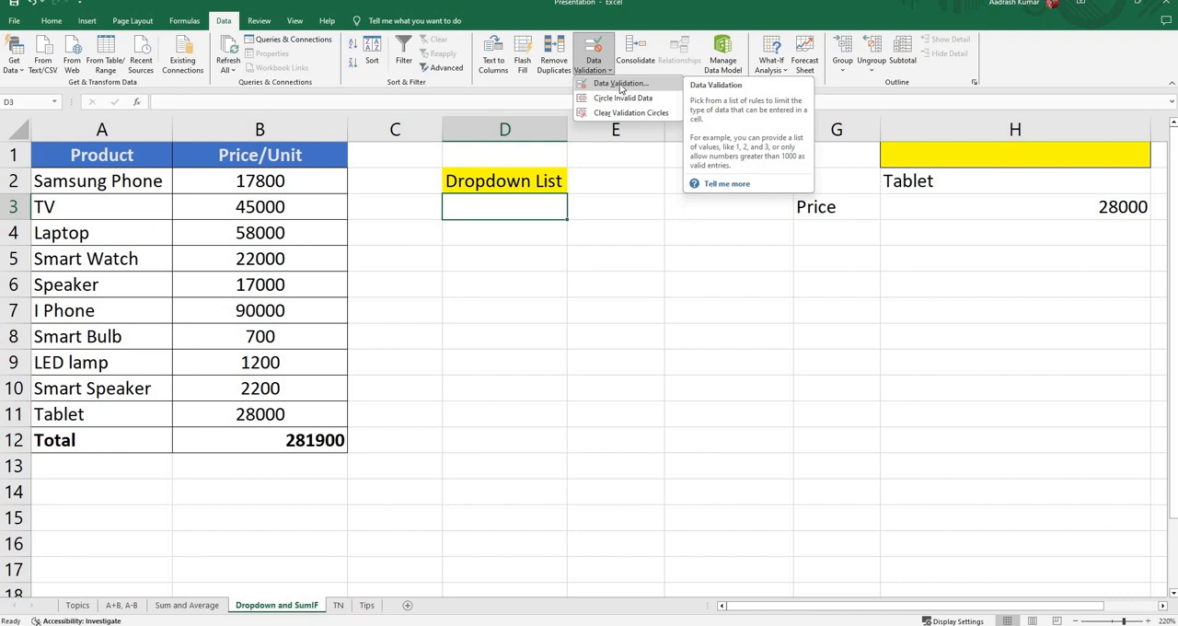
pyautogui.click(619, 83)
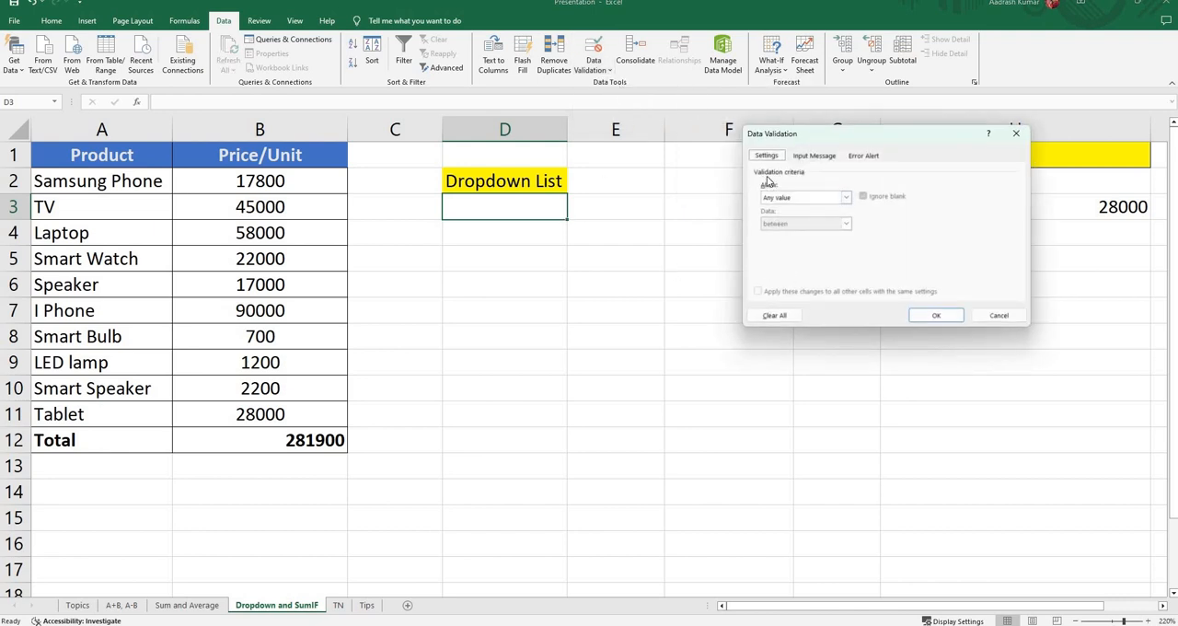
pyautogui.click(846, 198)
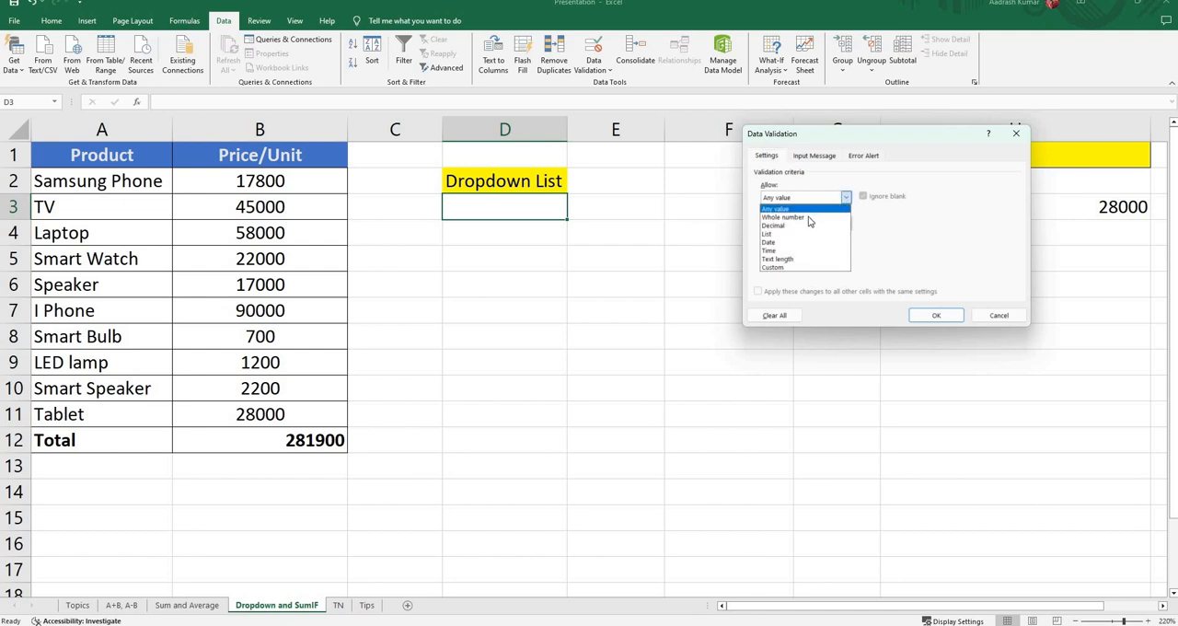
pyautogui.click(782, 235)
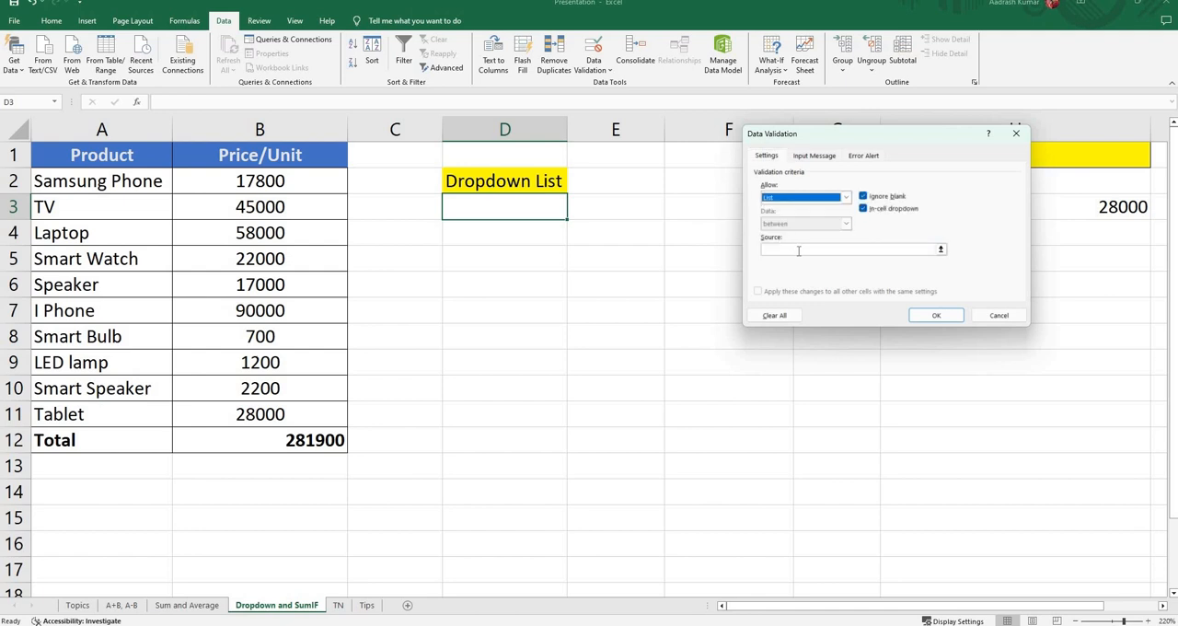
pyautogui.click(799, 251)
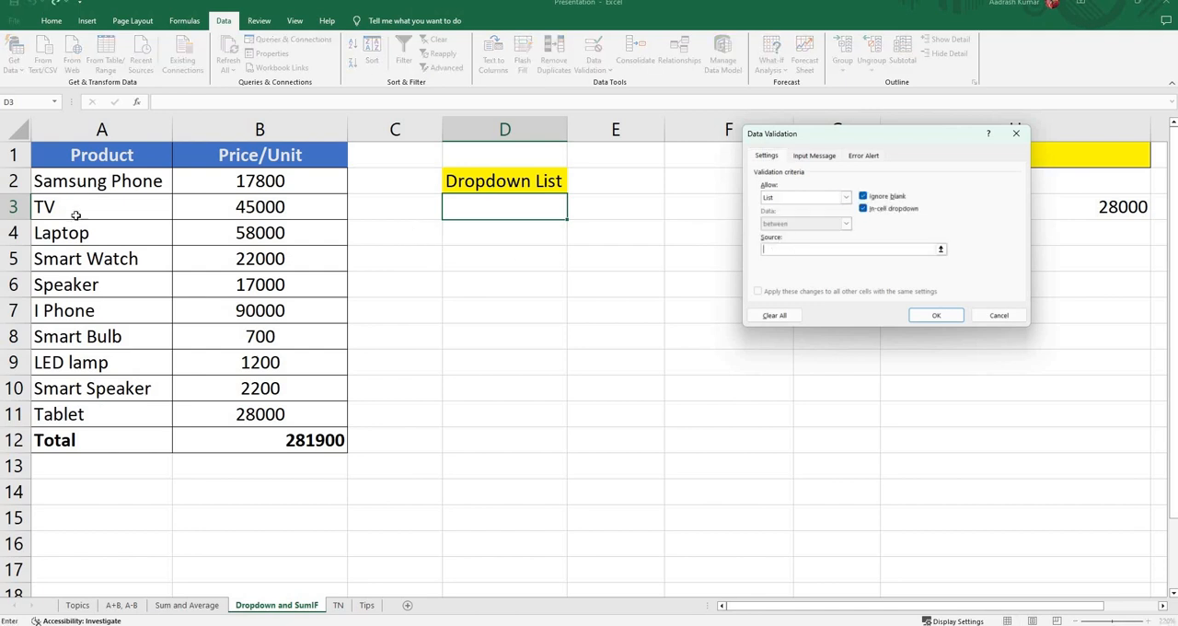
pyautogui.moveTo(76, 184); pyautogui.dragTo(79, 412)
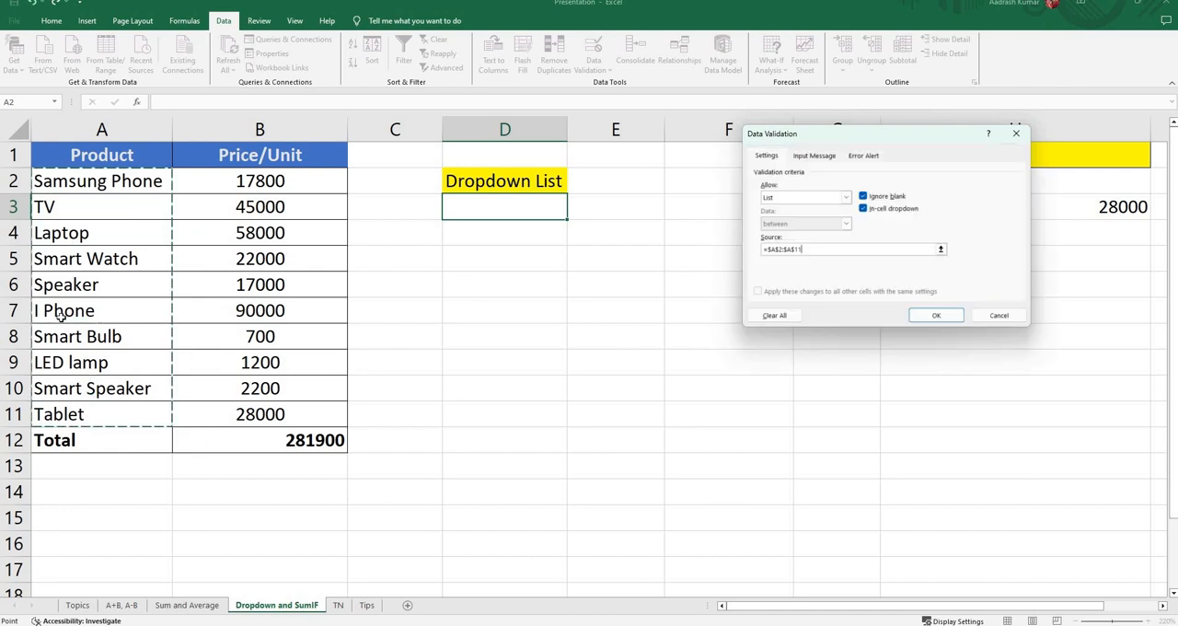
pyautogui.click(934, 316)
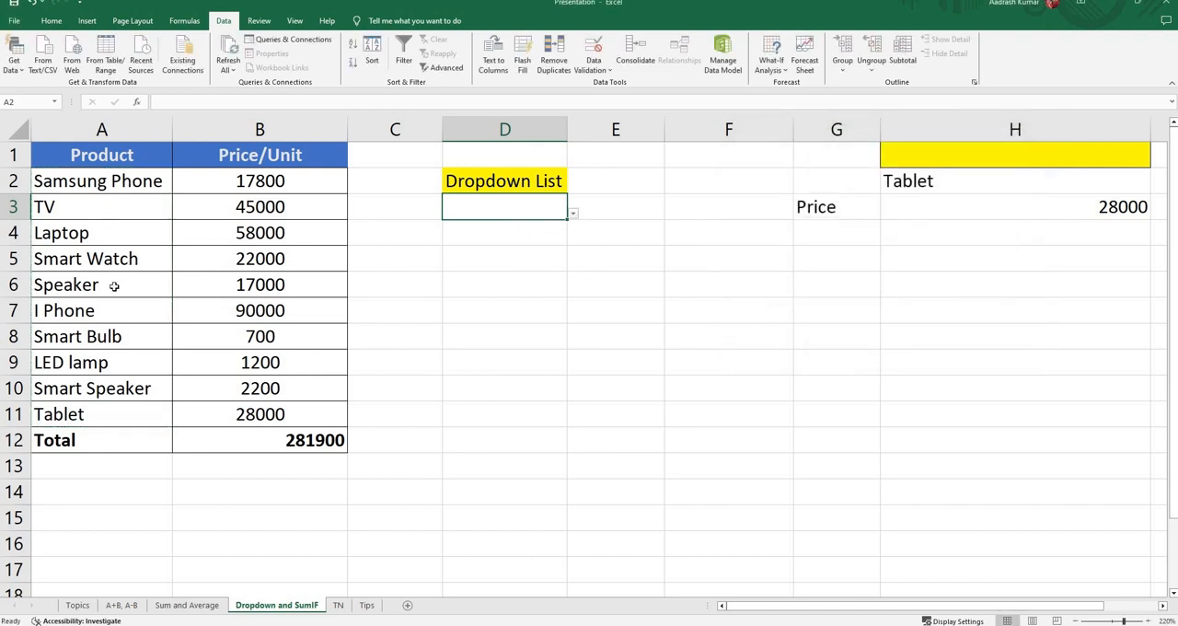
# Step: Try the dropdown in cell D3 by choosing Speaker, and change the selection to Smart Bulb
pyautogui.click(574, 215)
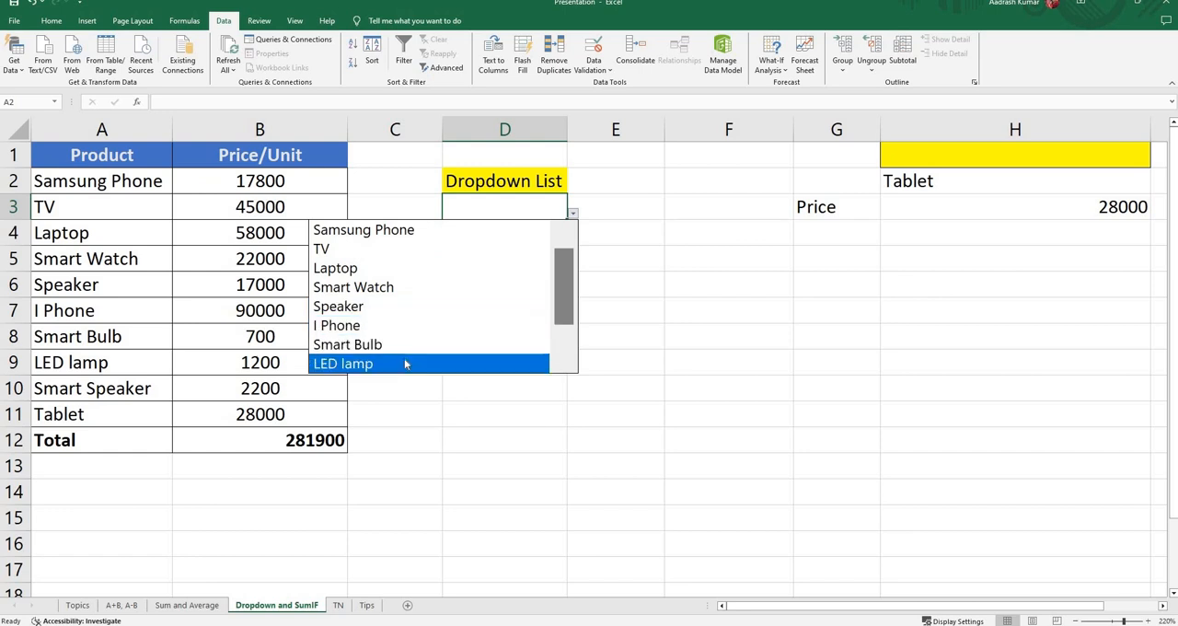
pyautogui.click(410, 307)
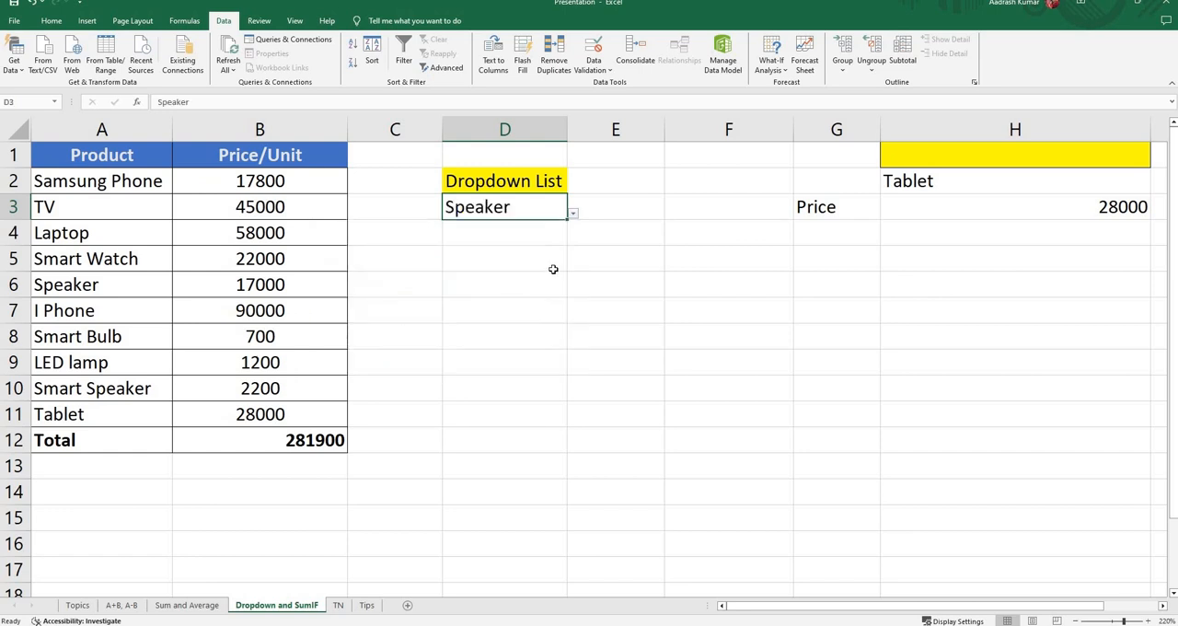
pyautogui.click(572, 213)
pyautogui.click(443, 305)
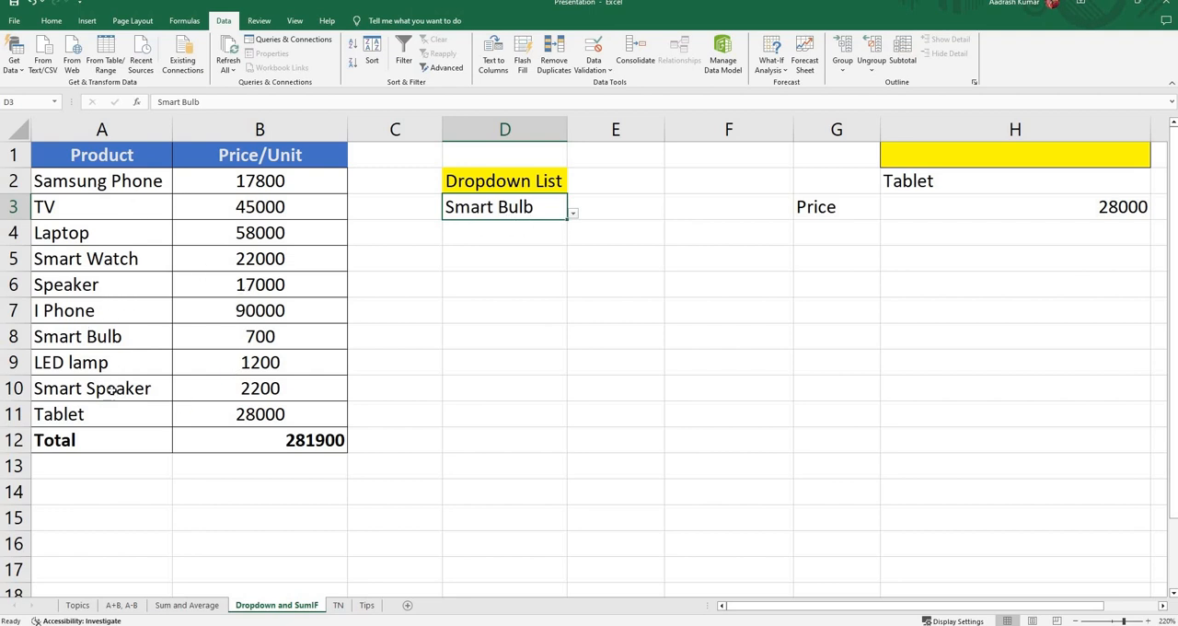
# Step: Begin a SUMIF formula in cell D4 with the product and price table A1:B11 as its range
pyautogui.click(502, 234)
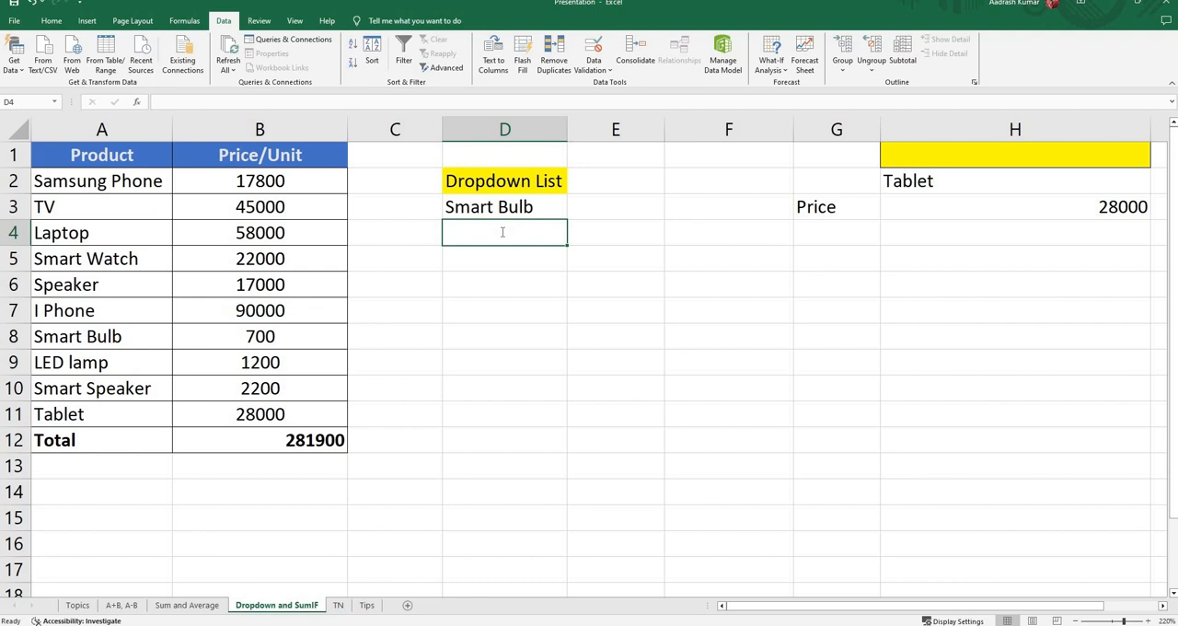
pyautogui.write('=sum')
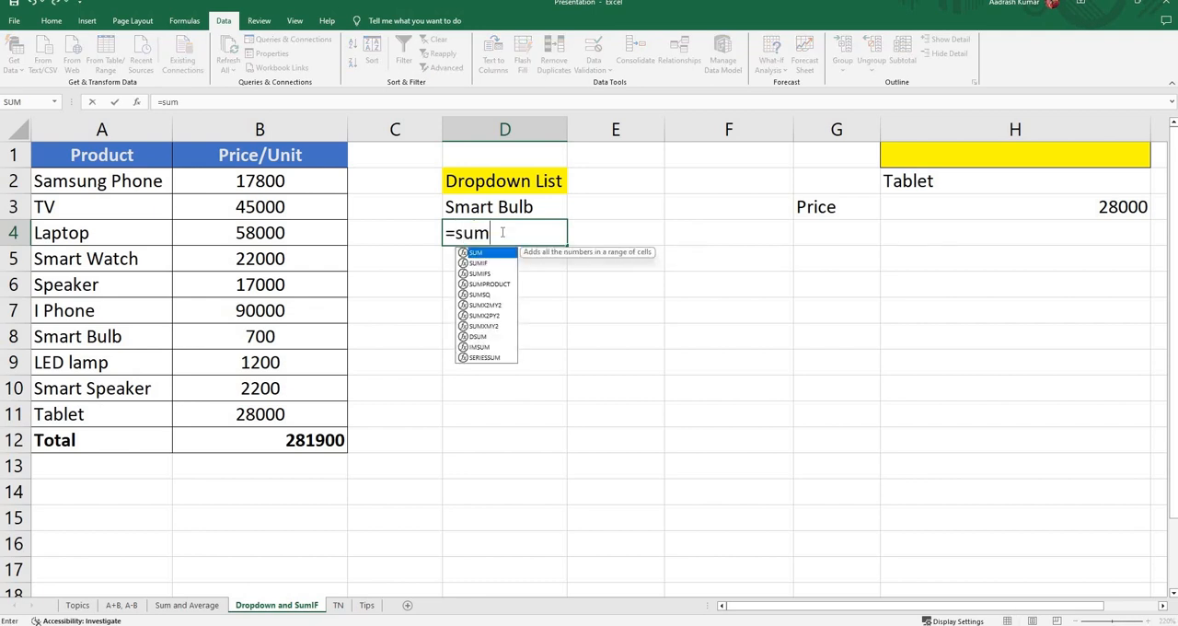
pyautogui.write('if(')
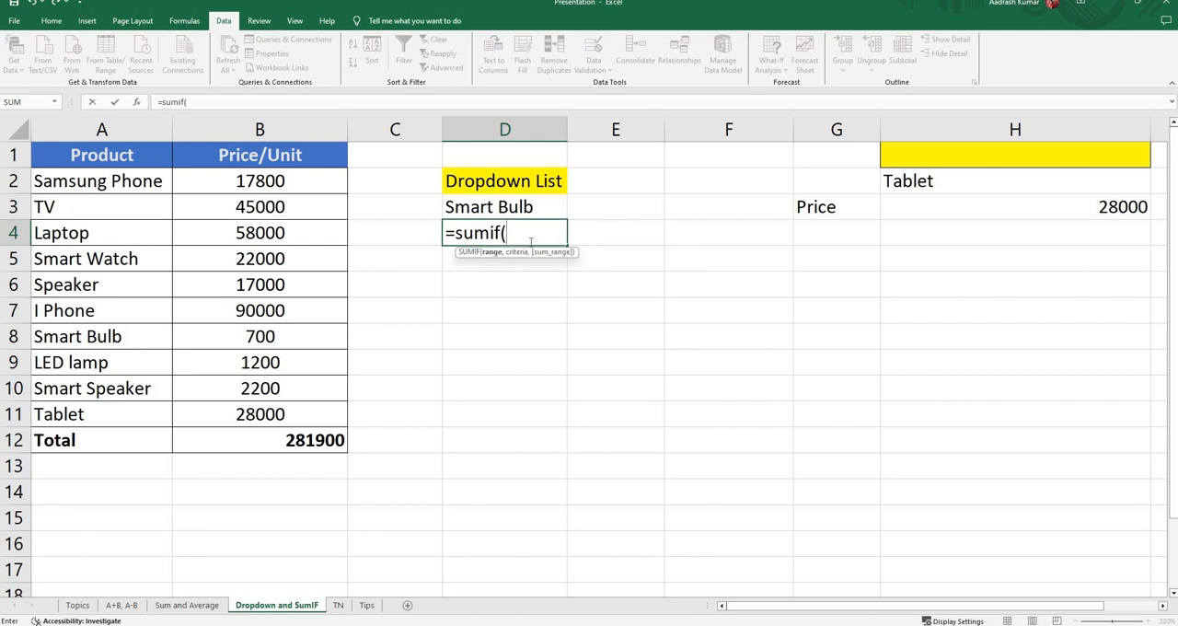
pyautogui.press('BackSpace')
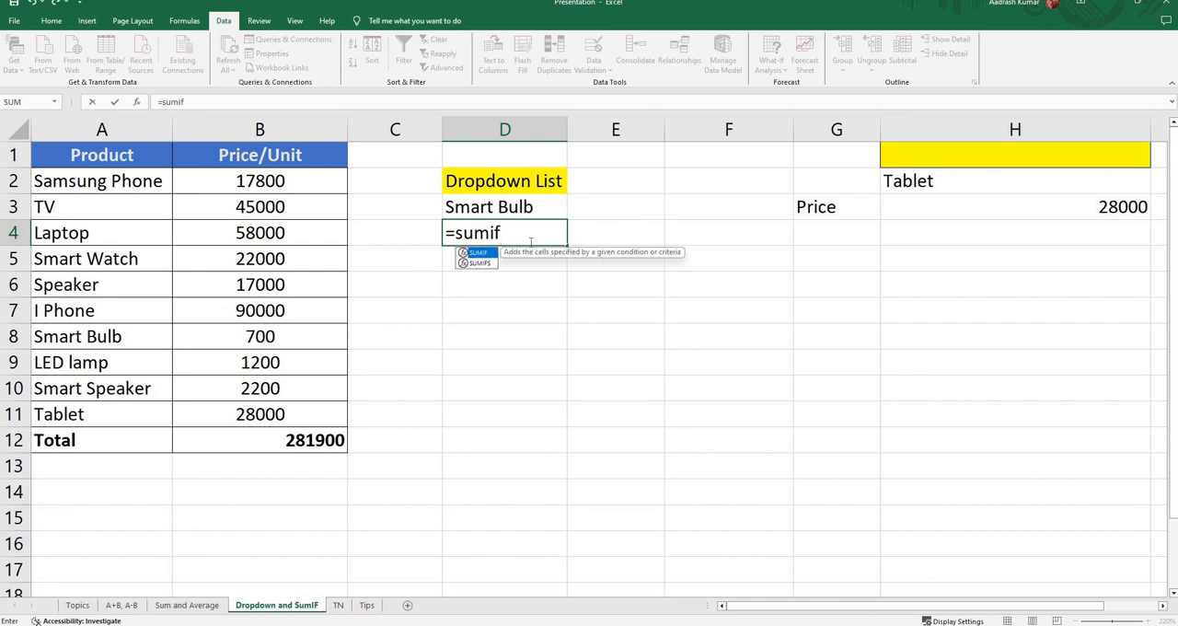
pyautogui.press('Tab')
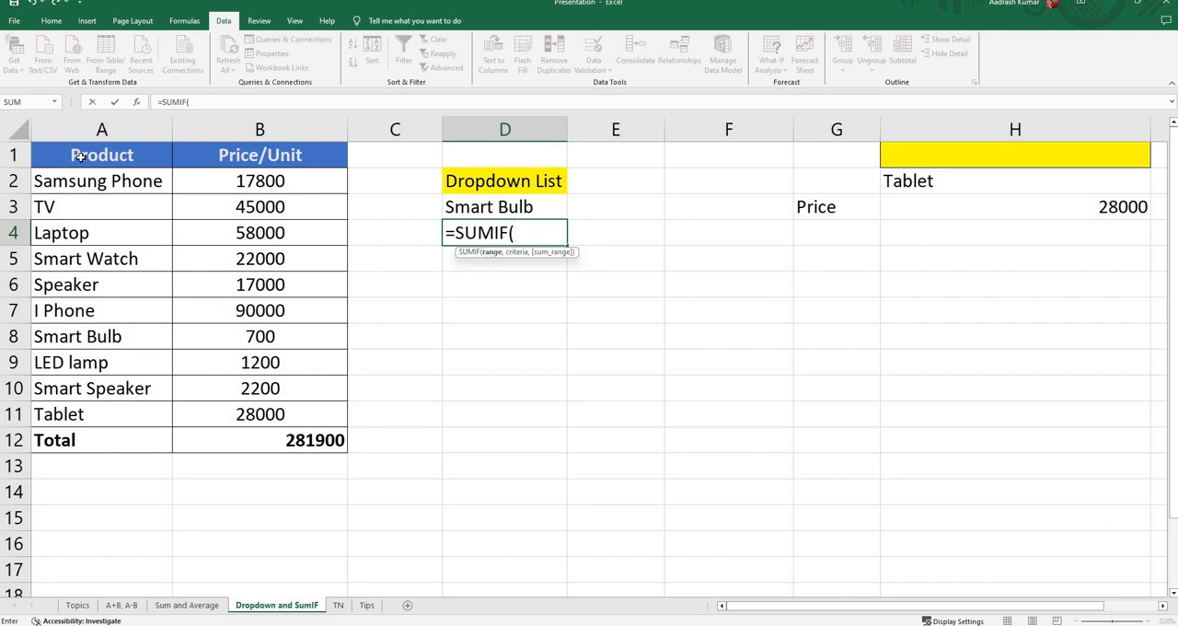
pyautogui.moveTo(88, 161); pyautogui.dragTo(249, 366)
pyautogui.moveTo(247, 409); pyautogui.dragTo(236, 413)
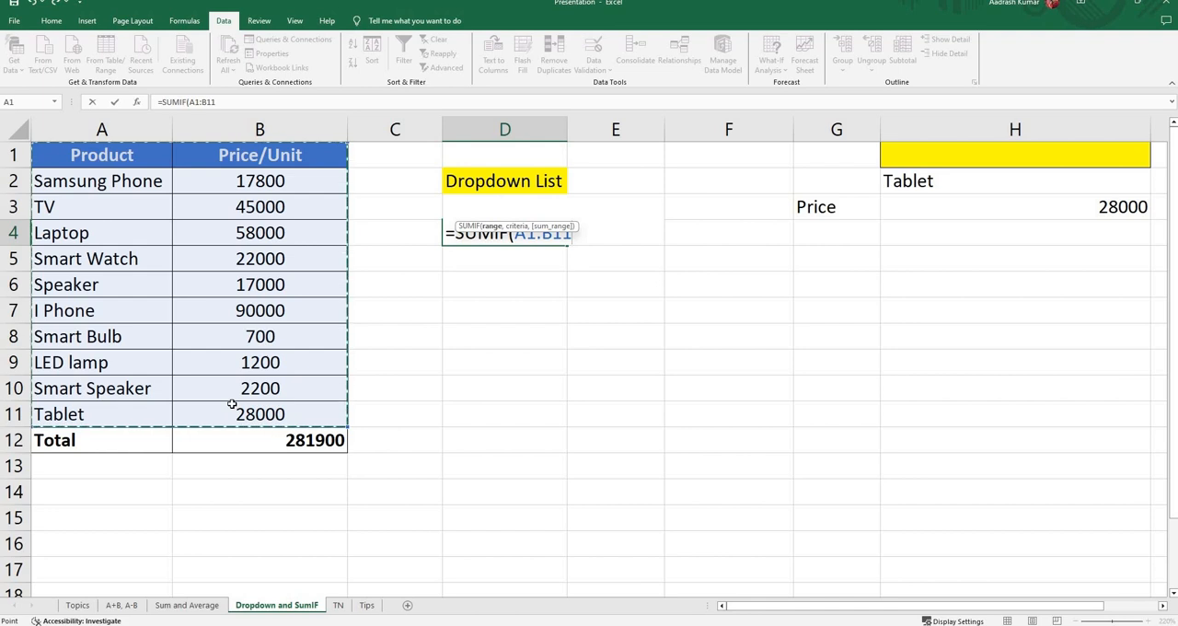
pyautogui.write(',')
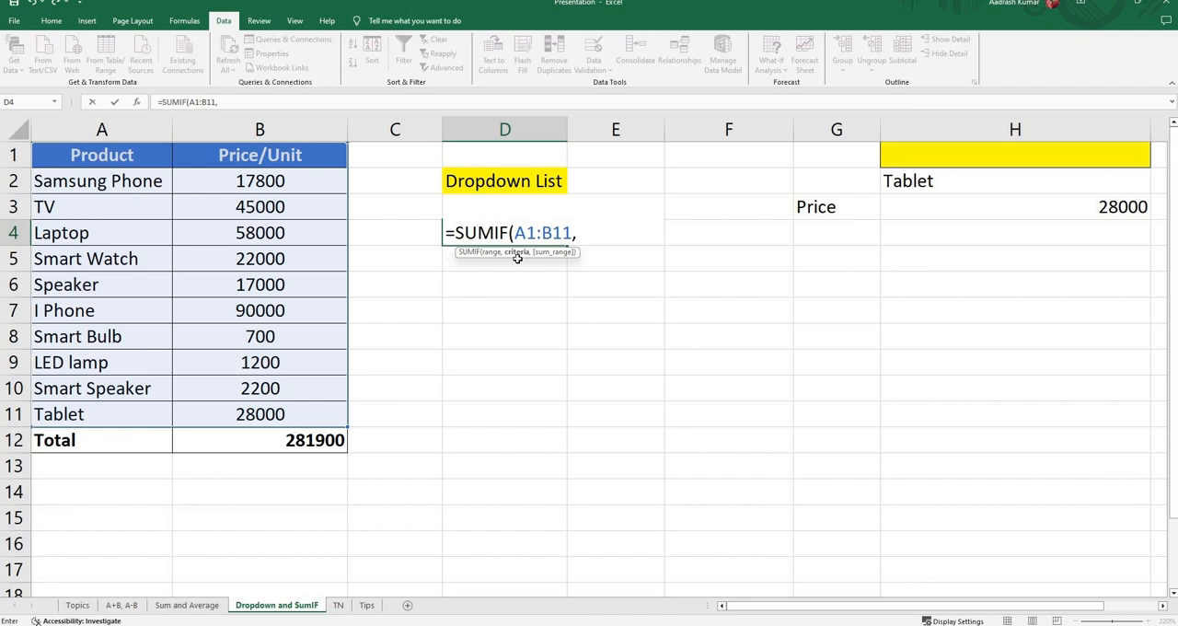
# Step: Complete the SUMIF formula in D4 with D3 as the criteria and B1:B11 as the sum range
pyautogui.press('Up')
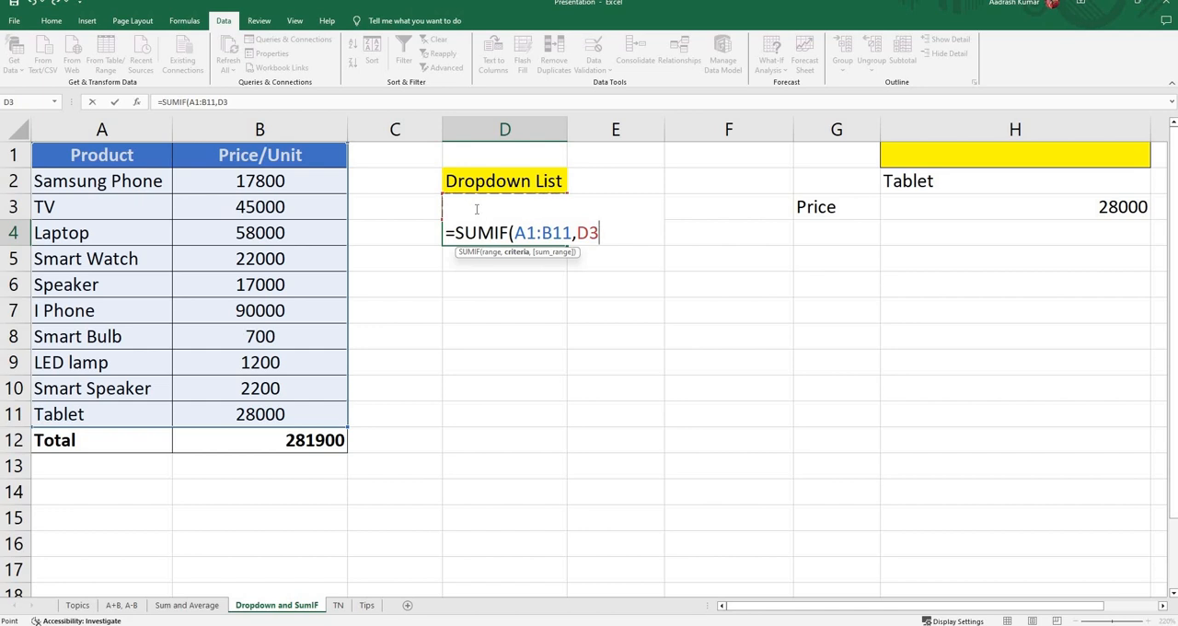
pyautogui.write(',')
pyautogui.click(273, 180)
pyautogui.moveTo(265, 159); pyautogui.dragTo(264, 414)
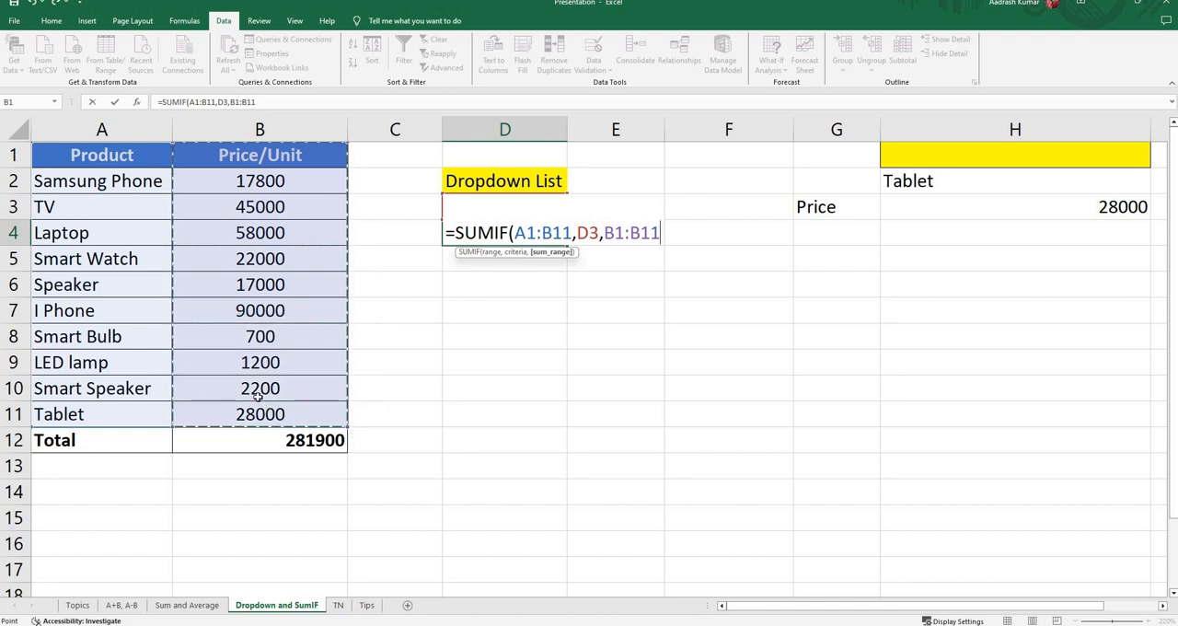
pyautogui.write(')')
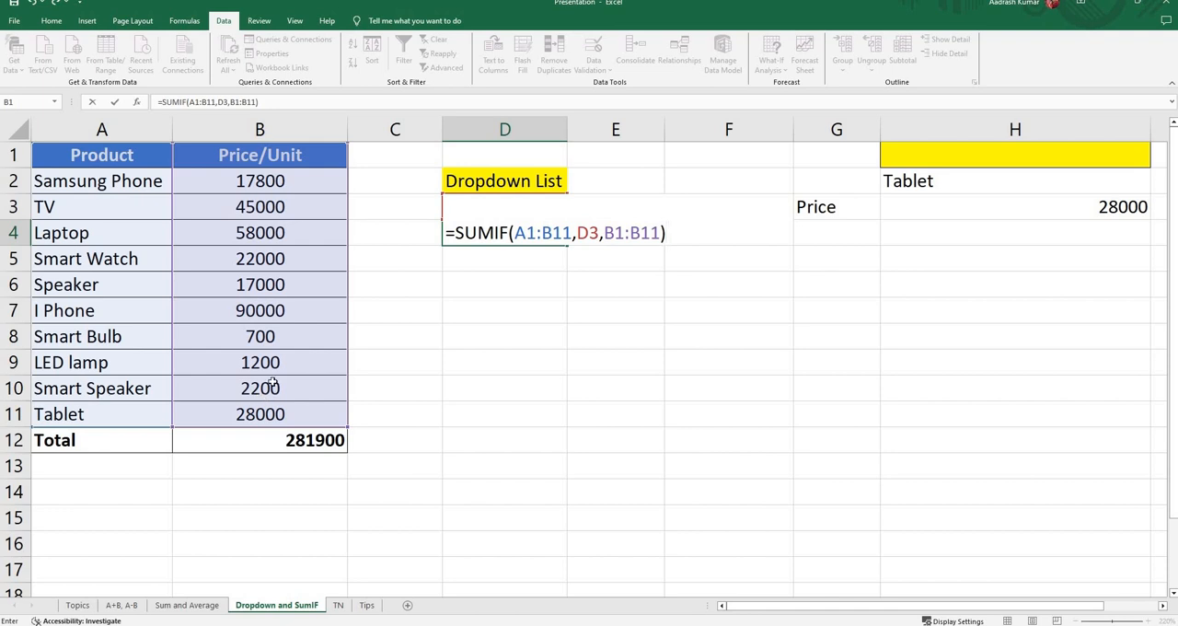
pyautogui.press('Return')
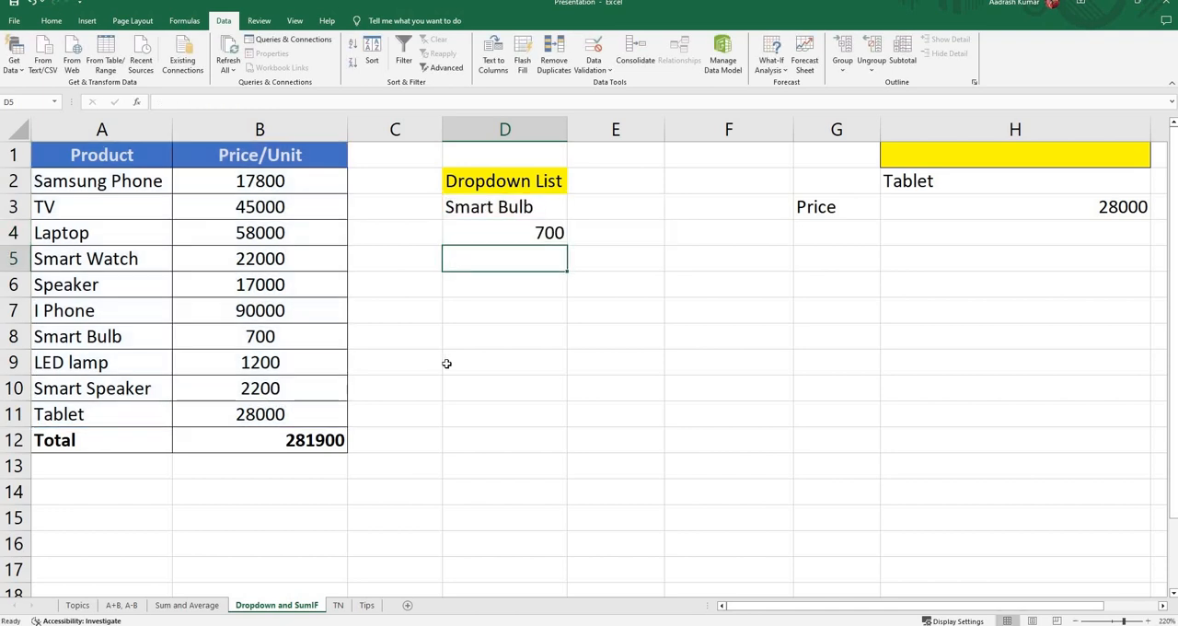
# Step: Test the SUMIF price lookup by selecting I Phone and Smart Speaker in turn from the dropdown in cell D3
pyautogui.click(487, 210)
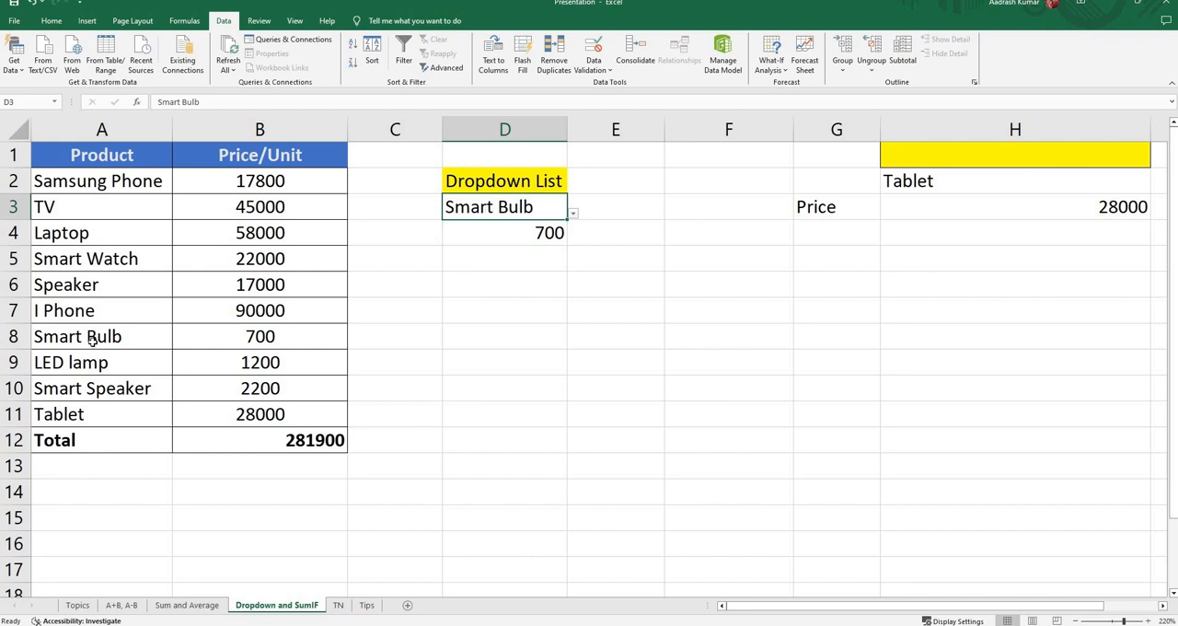
pyautogui.click(247, 337)
pyautogui.click(563, 216)
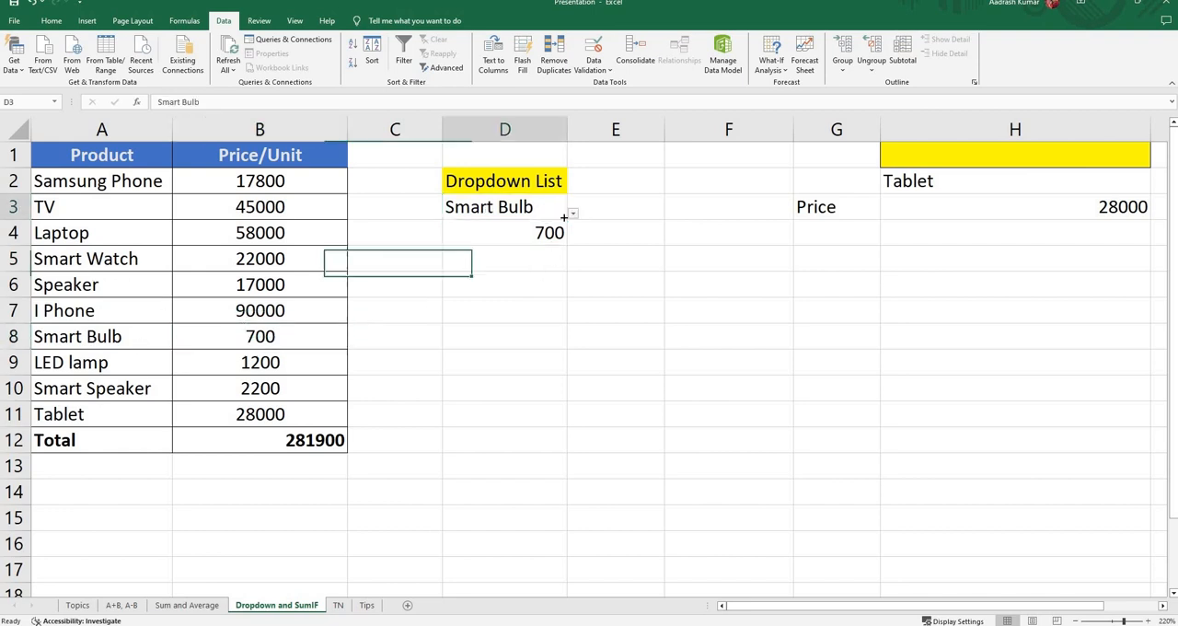
pyautogui.click(572, 215)
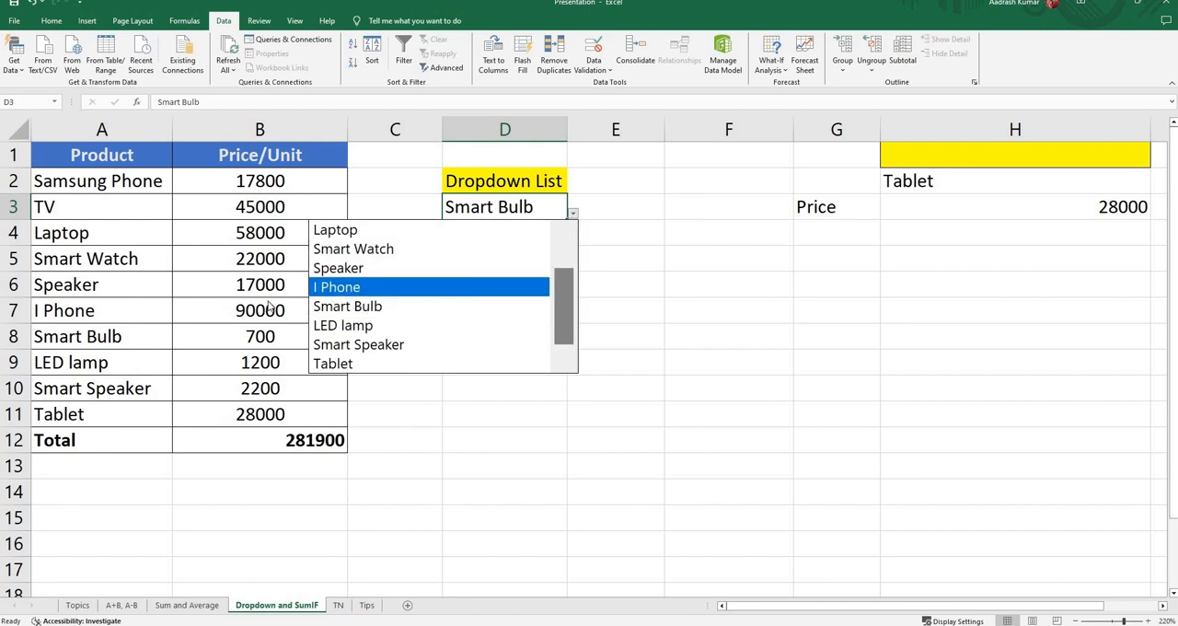
pyautogui.click(354, 288)
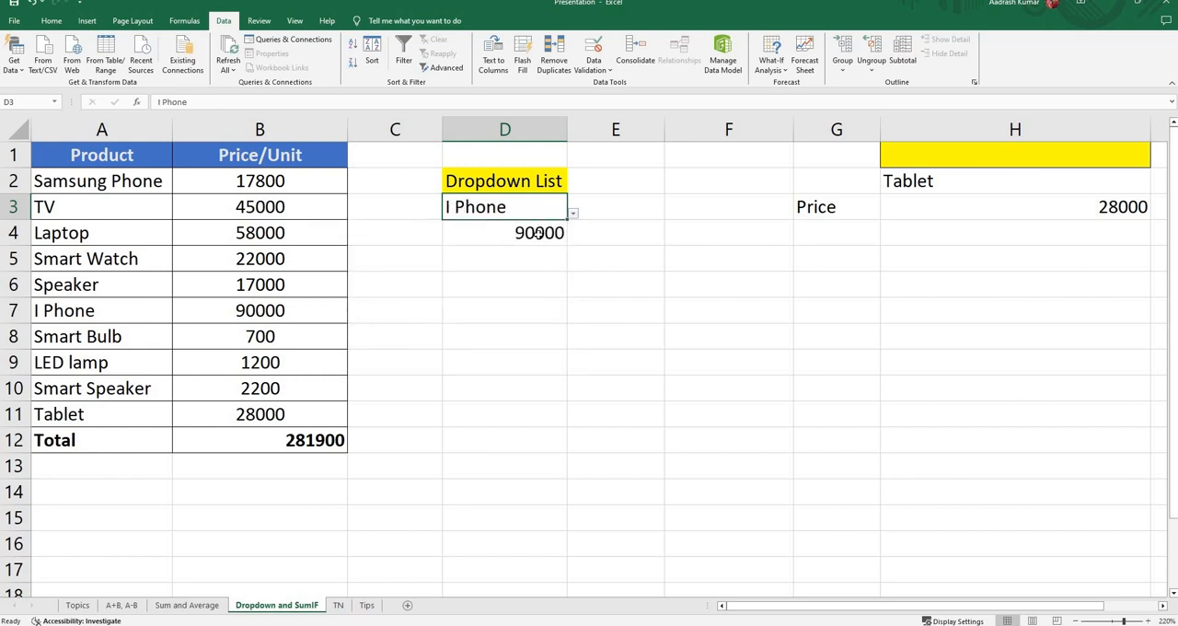
pyautogui.click(572, 213)
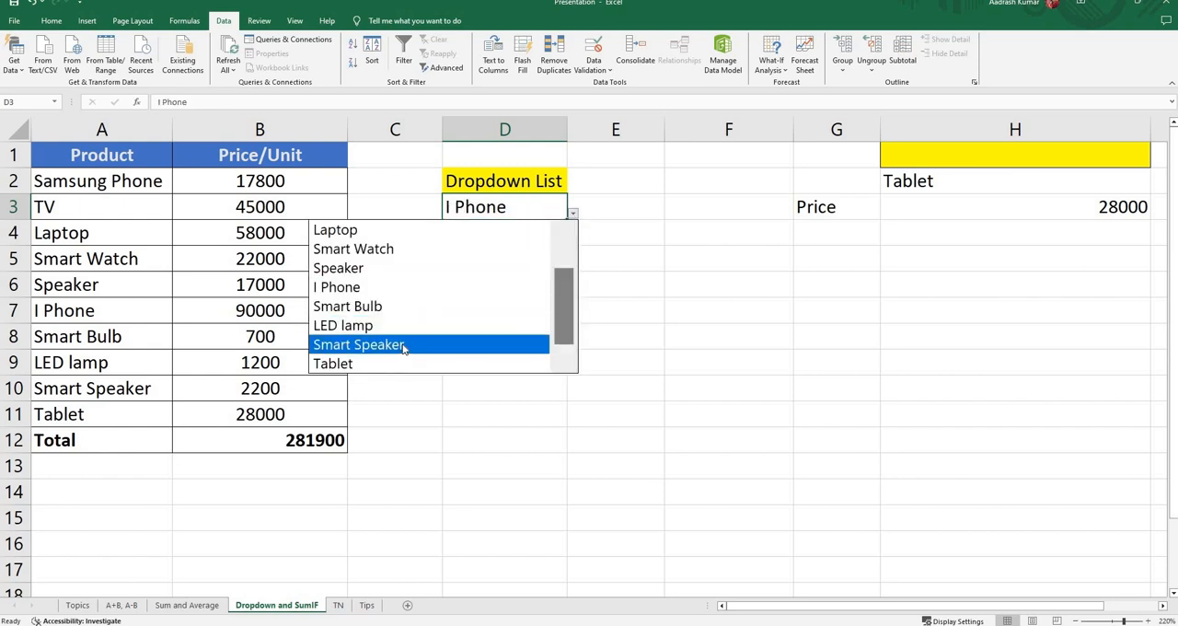
pyautogui.click(357, 344)
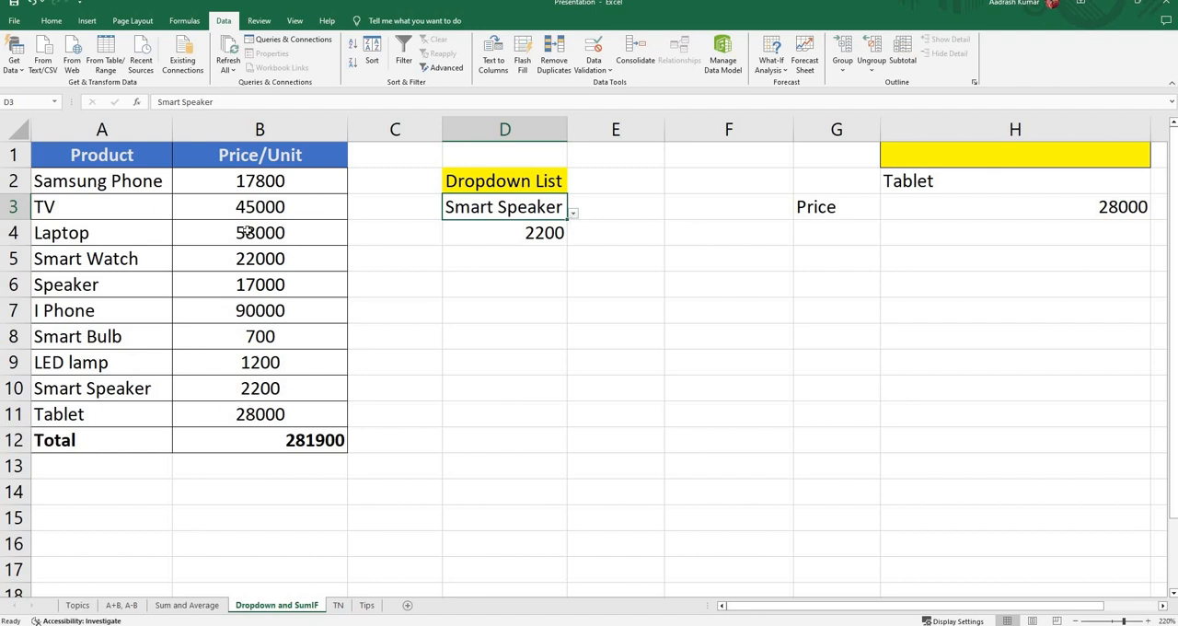
# Step: Select Samsung Phone from the dropdown in cell D3 and autofit column D to the product name
pyautogui.click(572, 213)
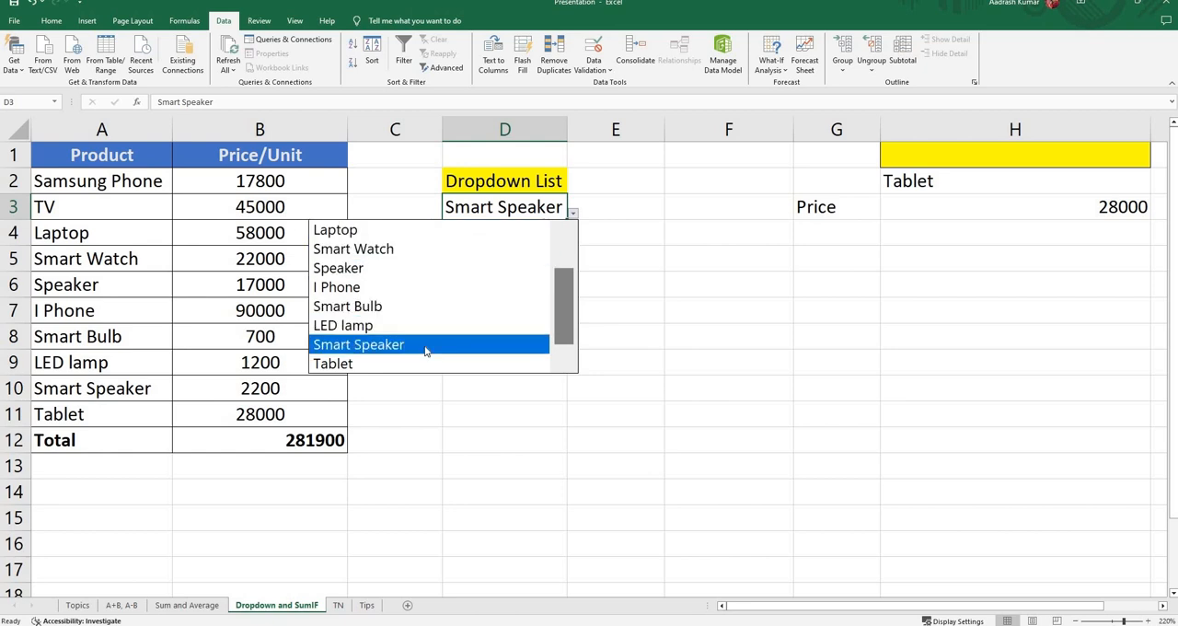
pyautogui.moveTo(560, 314); pyautogui.dragTo(557, 245)
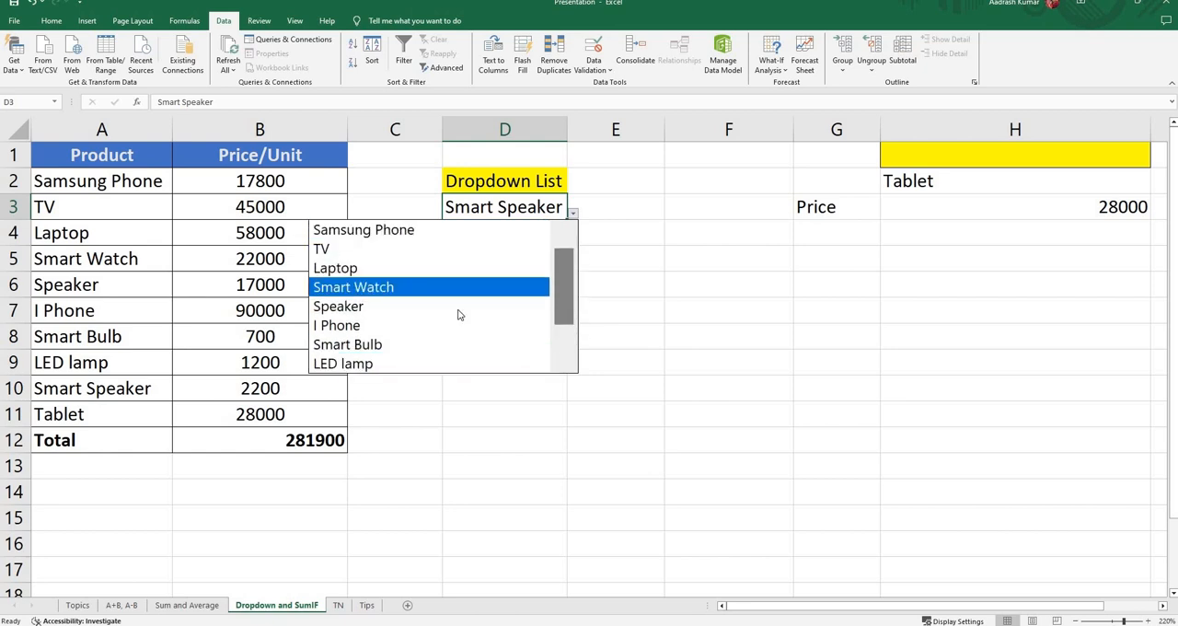
pyautogui.moveTo(563, 294); pyautogui.dragTo(556, 347)
pyautogui.moveTo(559, 282); pyautogui.dragTo(448, 237)
pyautogui.click(448, 237)
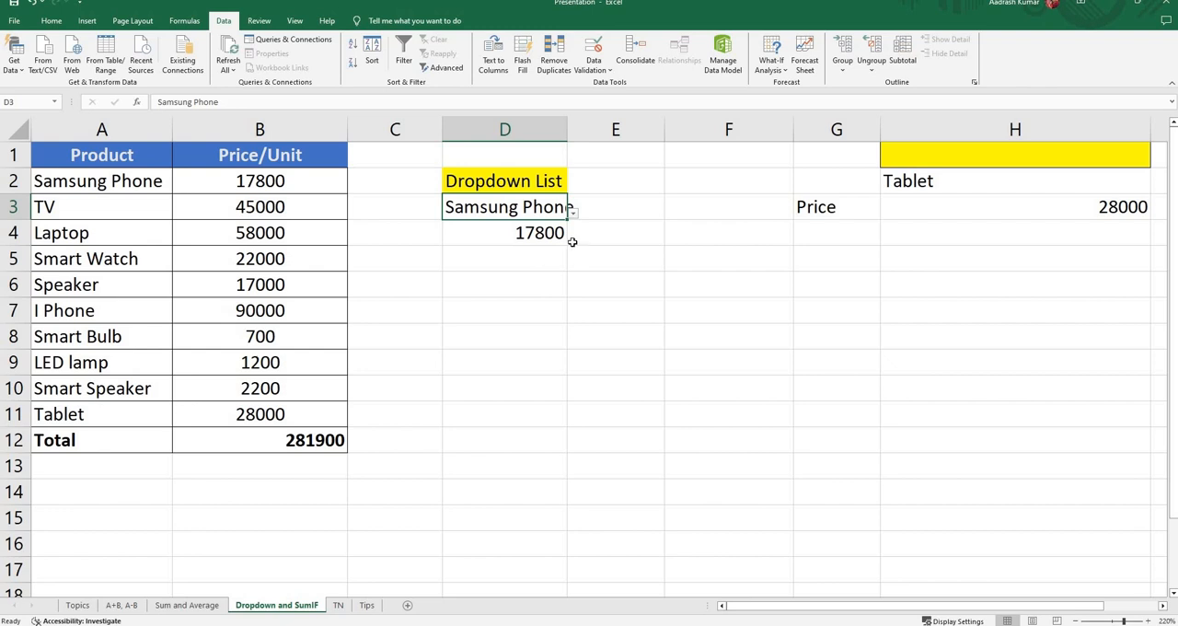
pyautogui.doubleClick(578, 138)
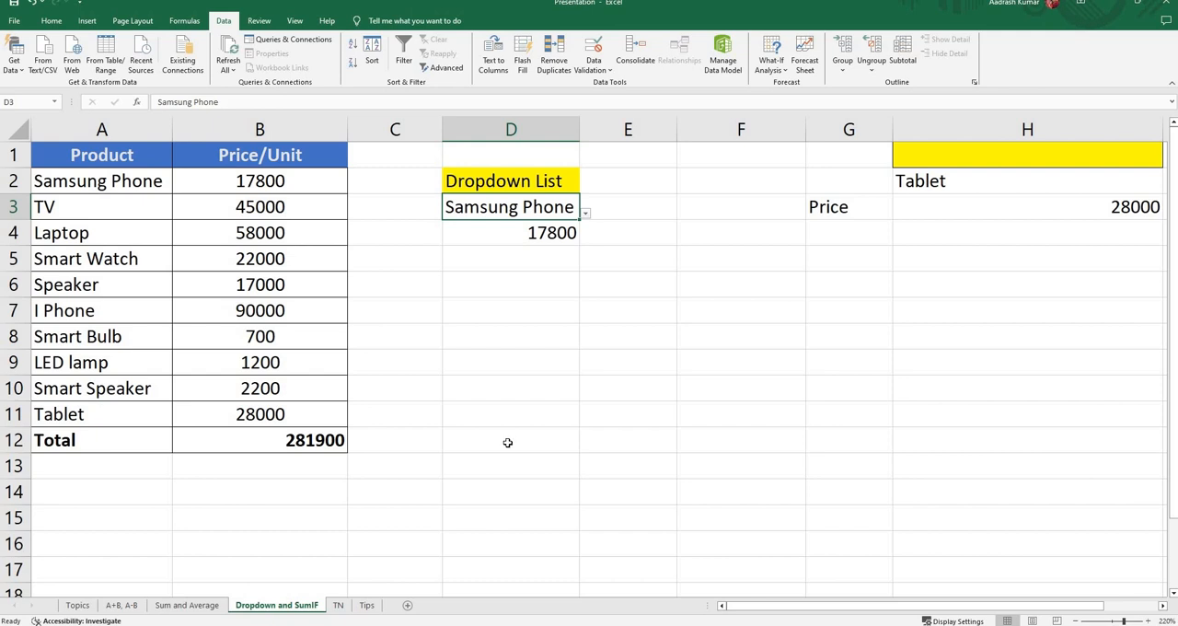
# Step: Switch to the Topics worksheet to review the list of formula topics
pyautogui.click(77, 604)
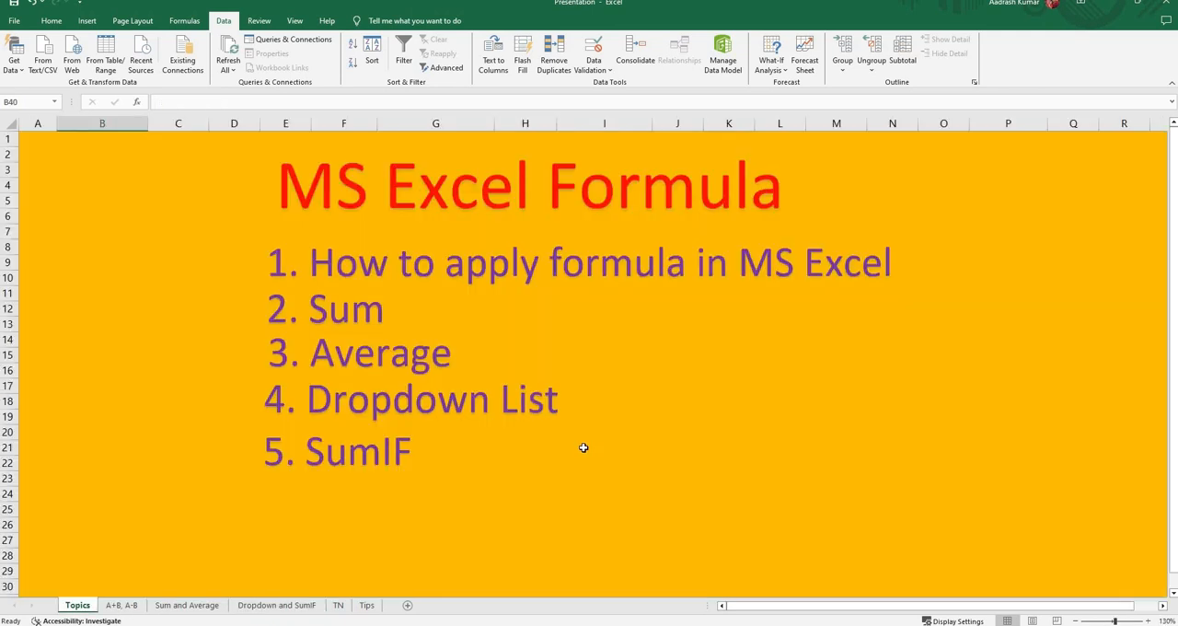